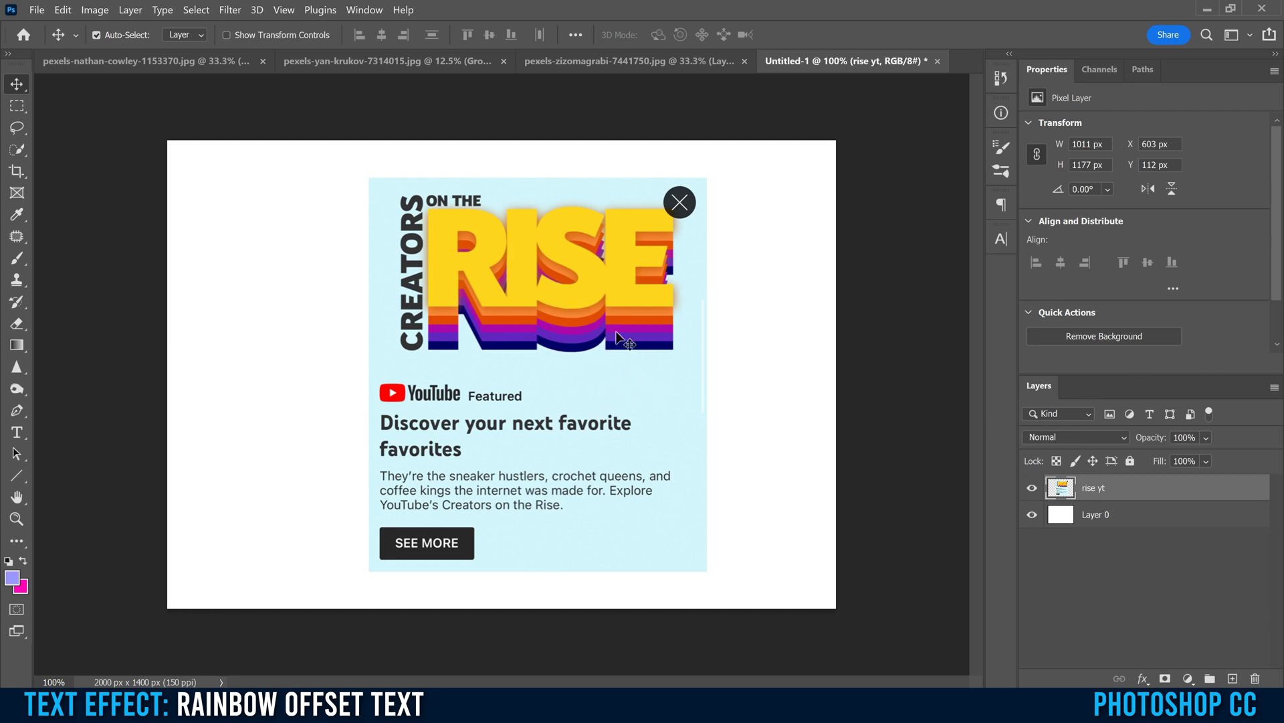
# Step: Scale the rise yt reference image down to a 462 × 263 px RISE banner in the top-right corner
pyautogui.hotkey('ctrl', 'z')
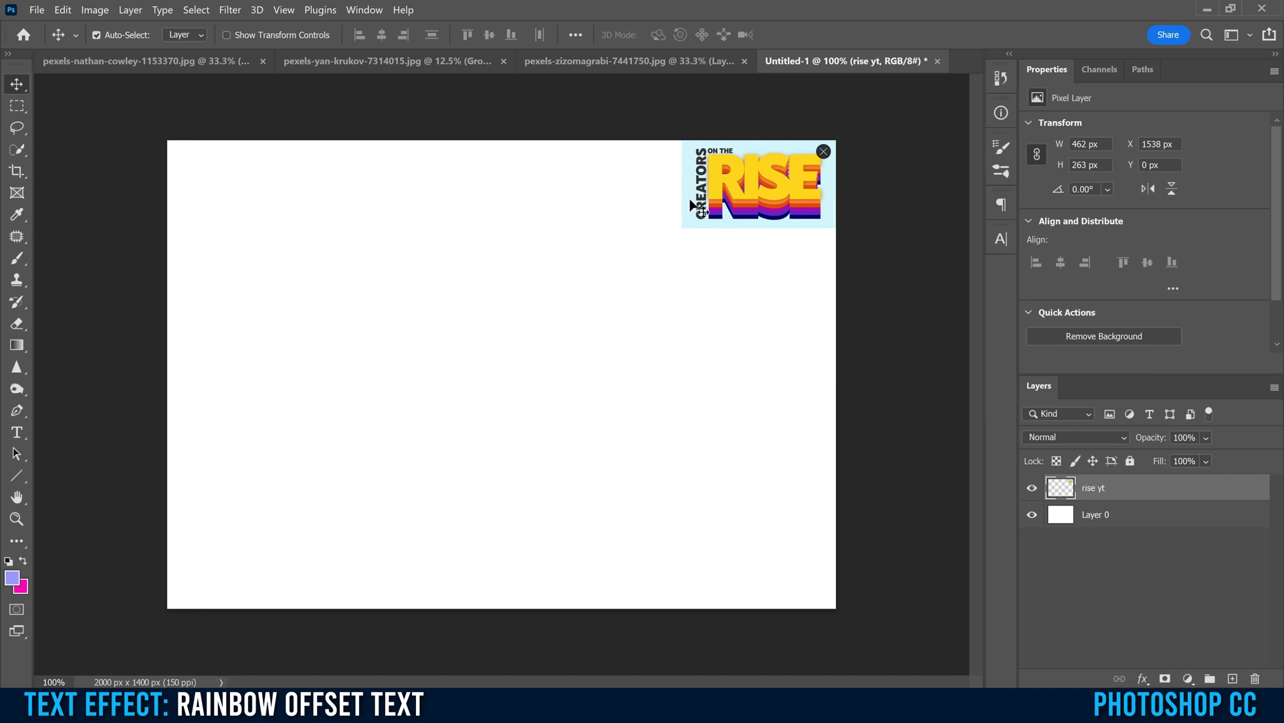
# Step: Rename Layer 0 to 'background'
pyautogui.click(1102, 515)
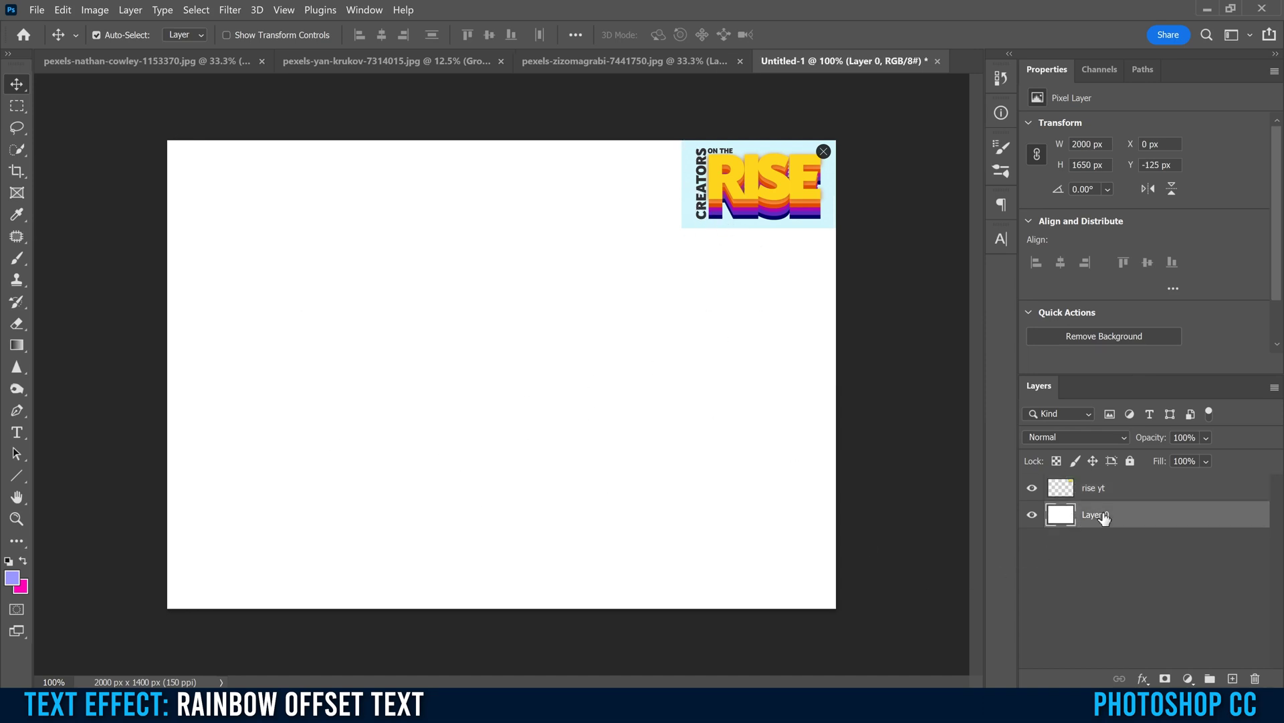
pyautogui.doubleClick(1102, 515)
pyautogui.write('background')
pyautogui.press('Return')
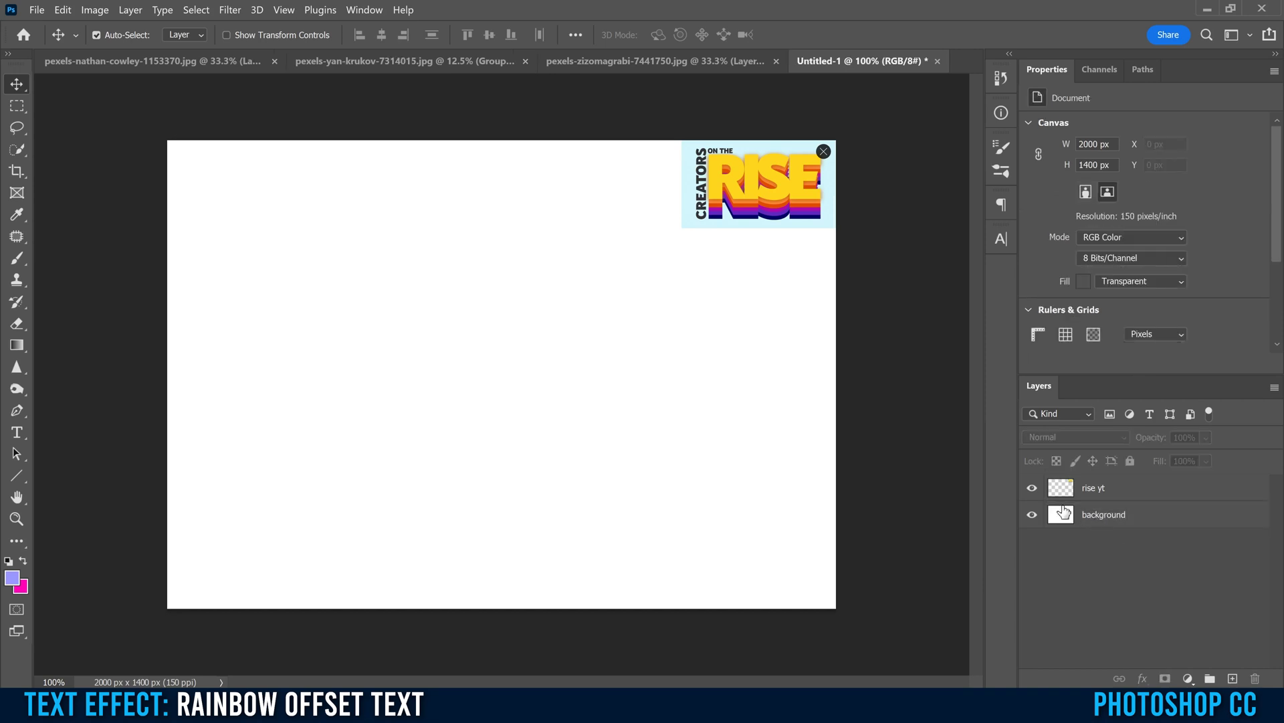
# Step: Fill the background layer with light blue d2f5fd sampled from the reference image
pyautogui.click(62, 11)
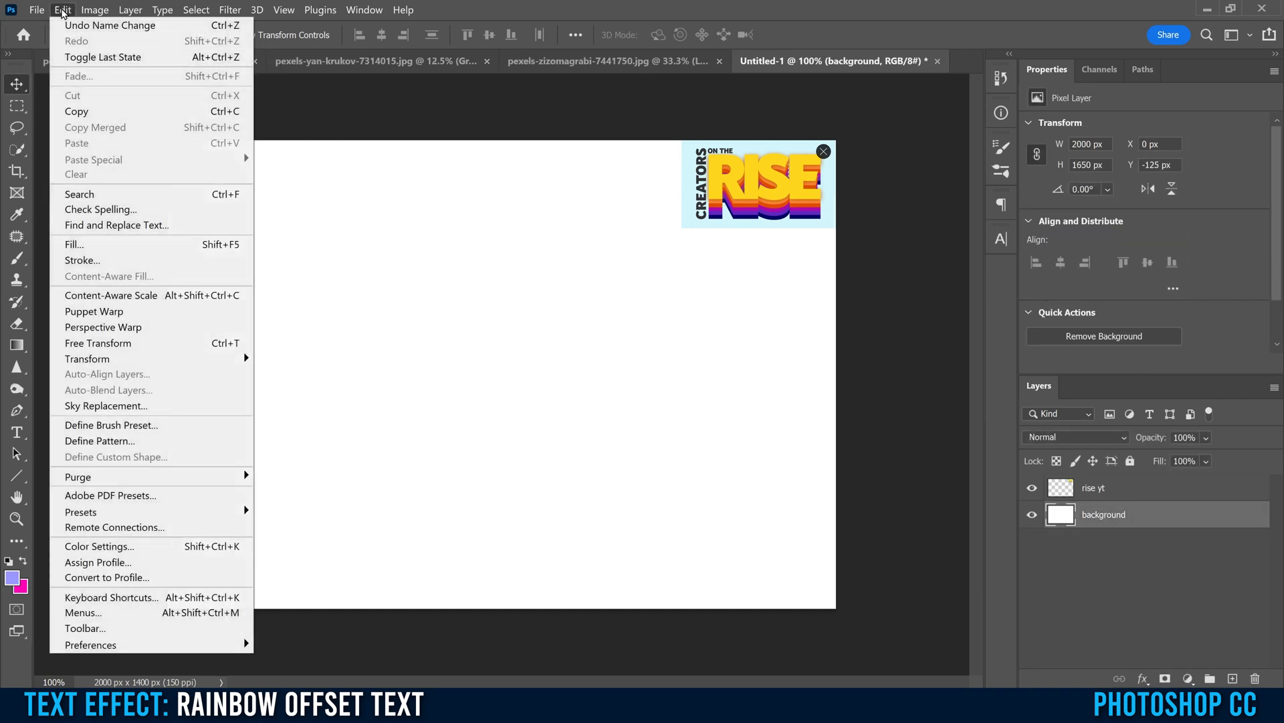
pyautogui.click(83, 246)
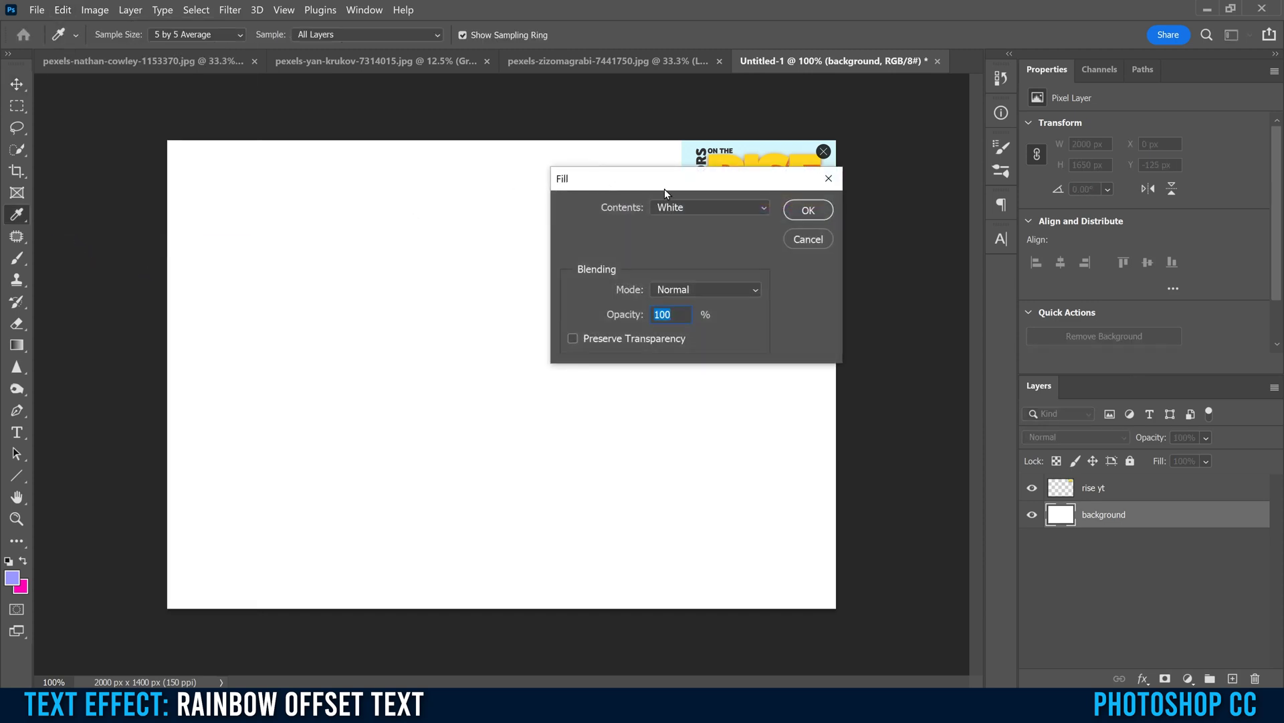
pyautogui.moveTo(683, 183); pyautogui.dragTo(428, 194)
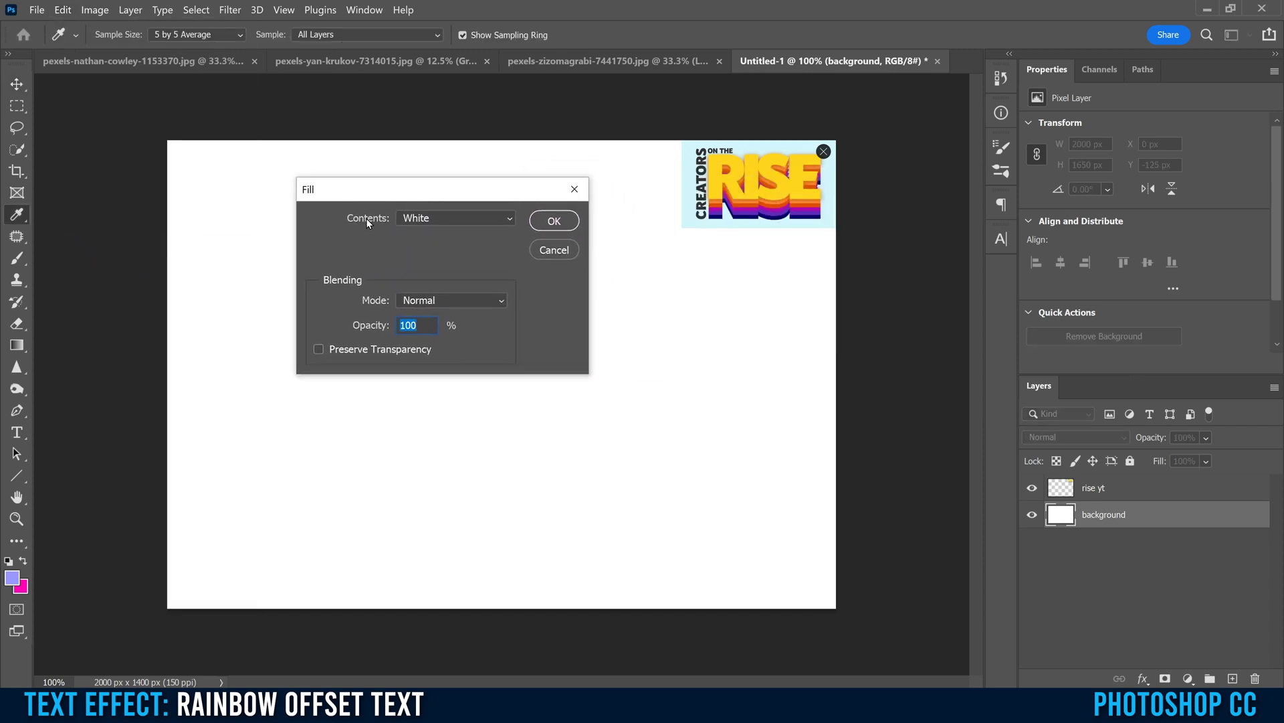
pyautogui.click(432, 218)
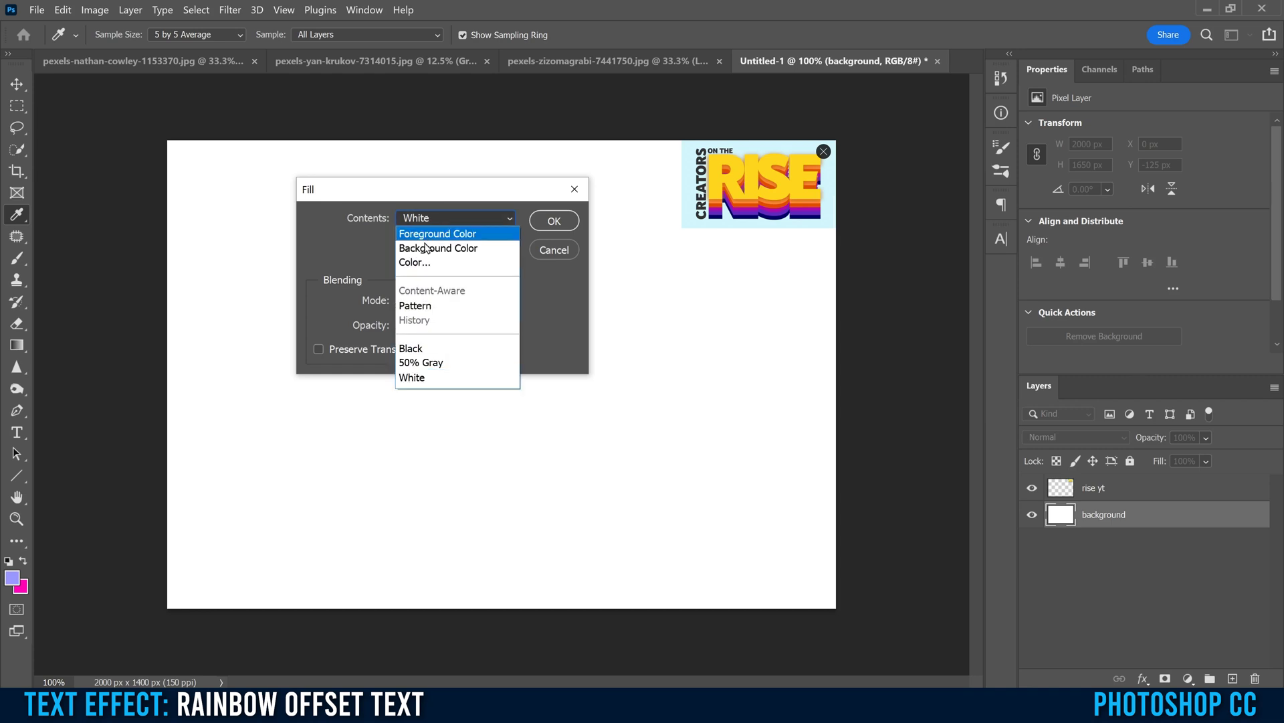
pyautogui.click(415, 264)
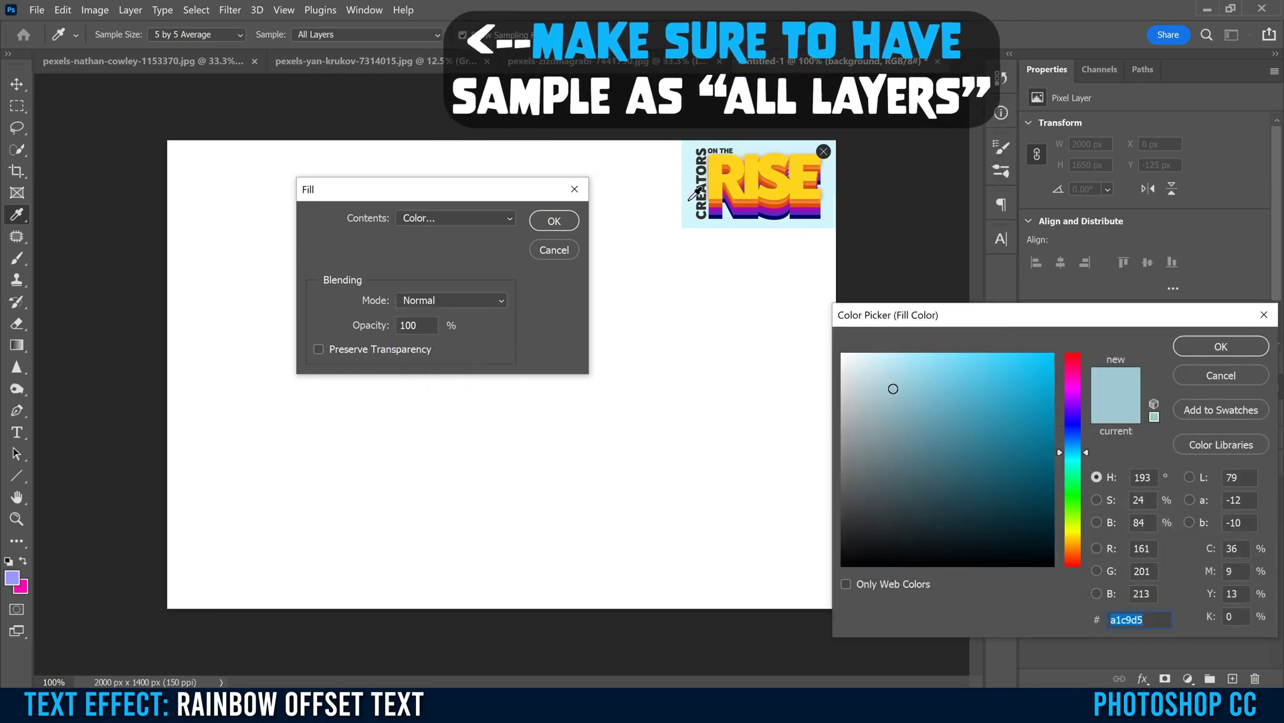
pyautogui.click(691, 196)
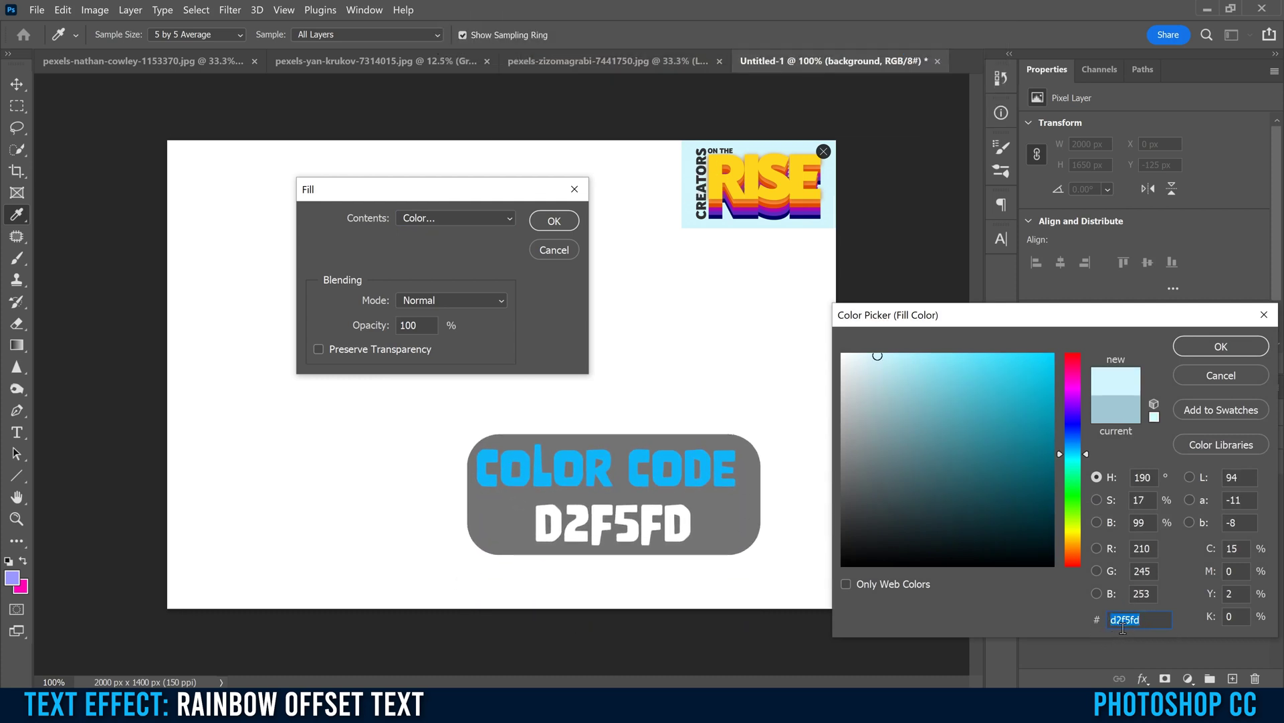
pyautogui.click(1214, 347)
pyautogui.click(554, 221)
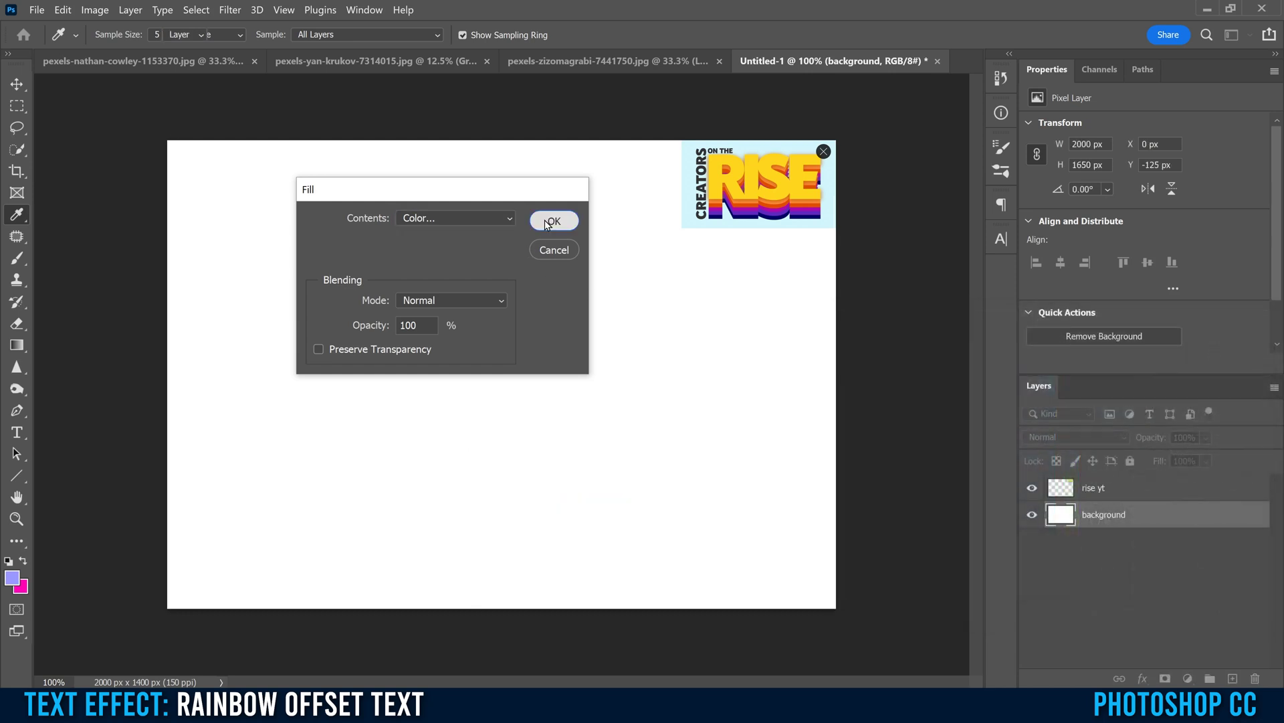
pyautogui.press('v')
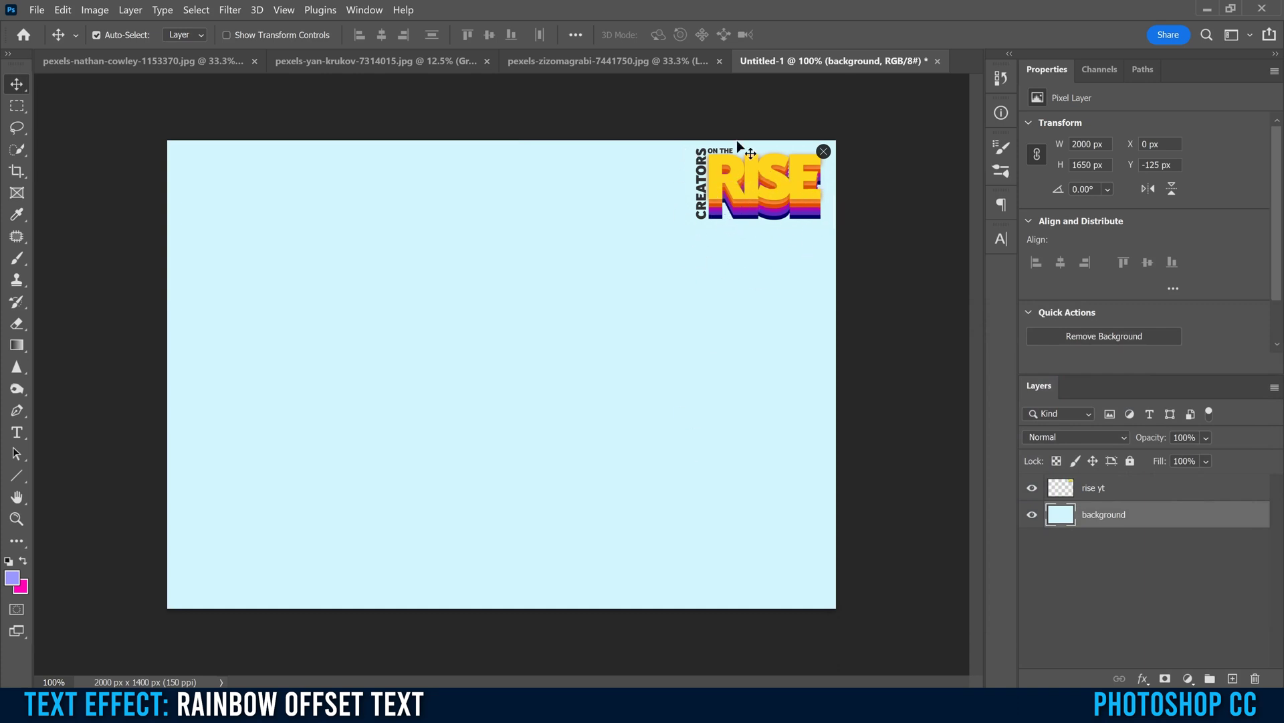
# Step: Create an Interstate Ultra Black 225 pt text layer with Lorem Ipsum placeholder on the canvas
pyautogui.click(17, 433)
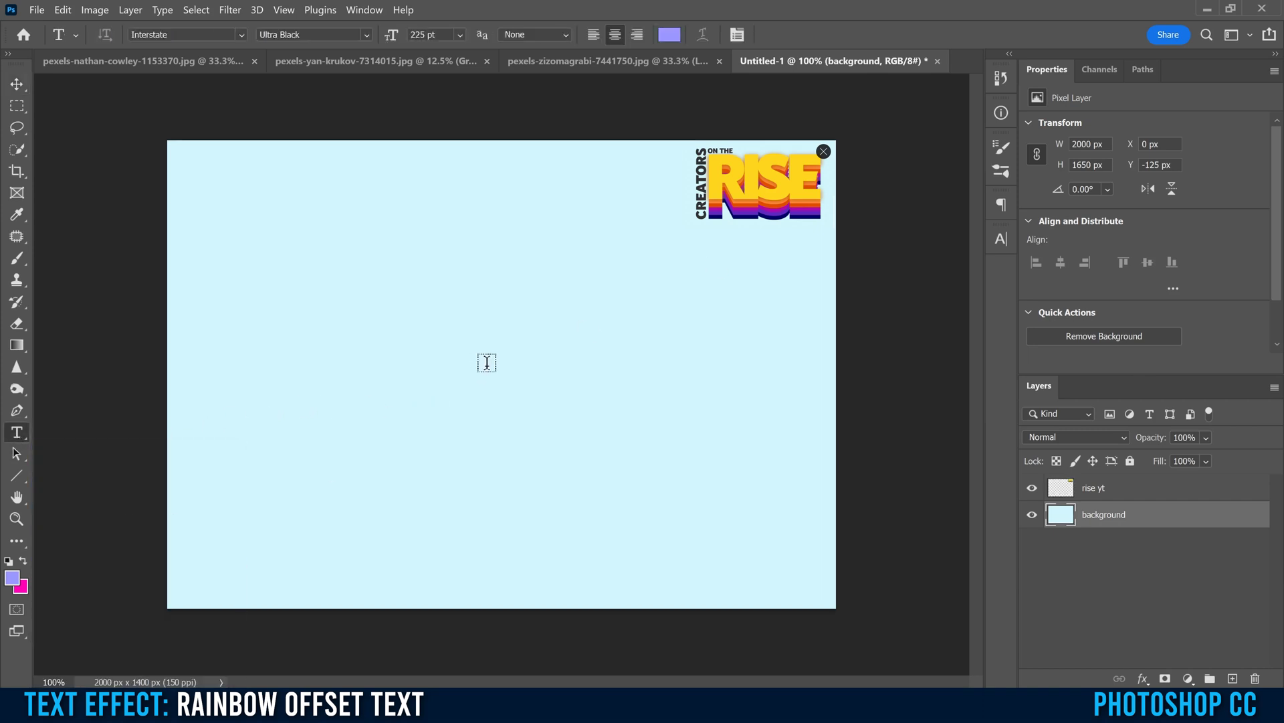
pyautogui.click(487, 362)
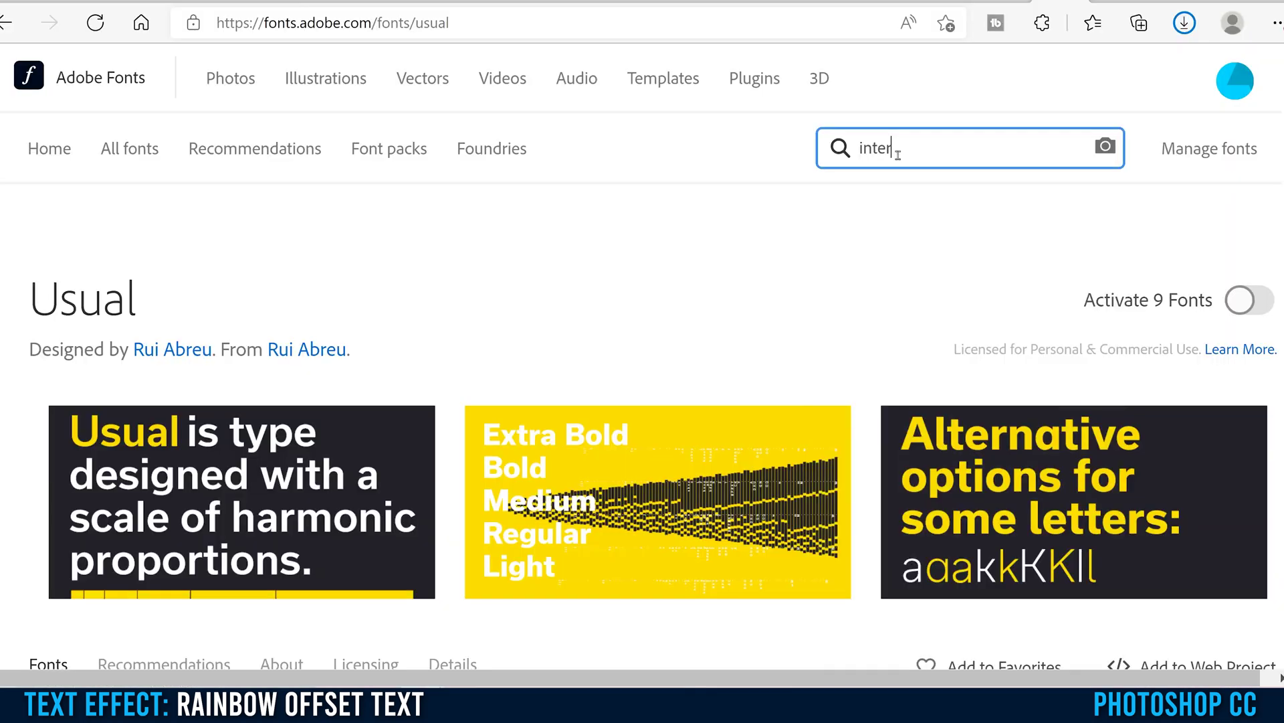
# Step: Search Adobe Fonts for Interstate and browse its family page down to the Ultra Black weight
pyautogui.write('rs')
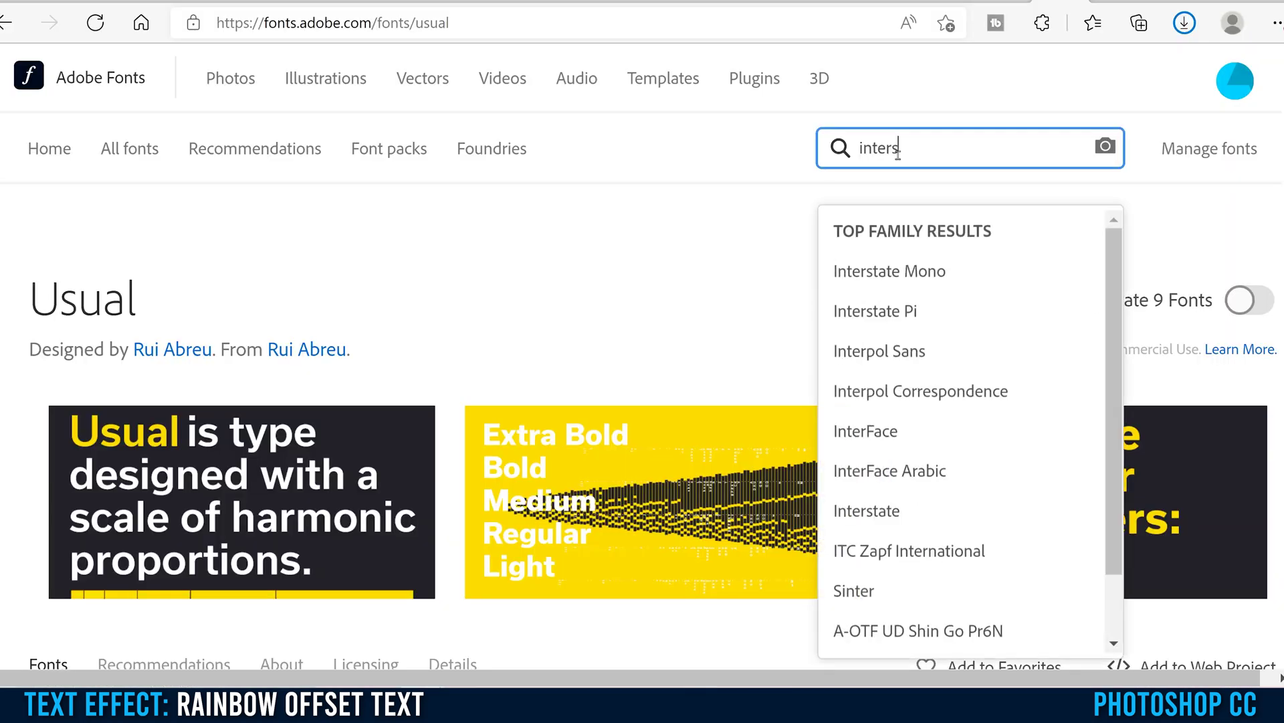
pyautogui.click(851, 361)
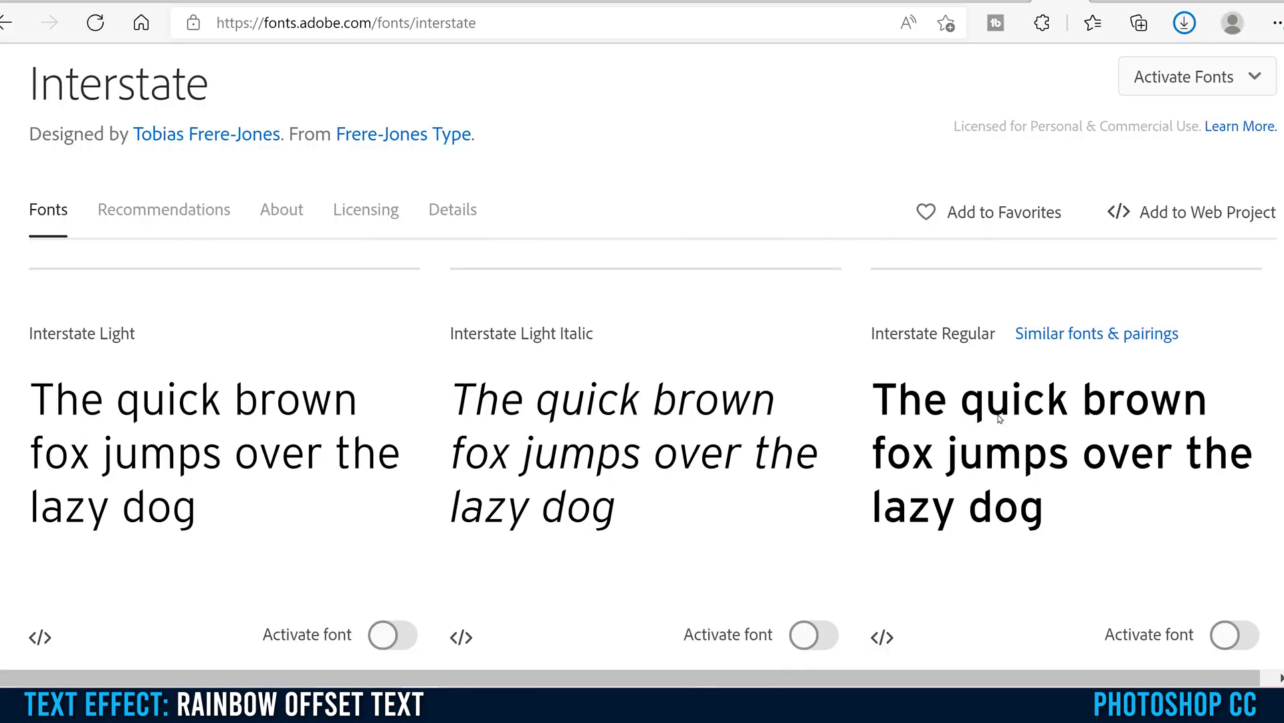
pyautogui.scroll(-5, 1000, 418)
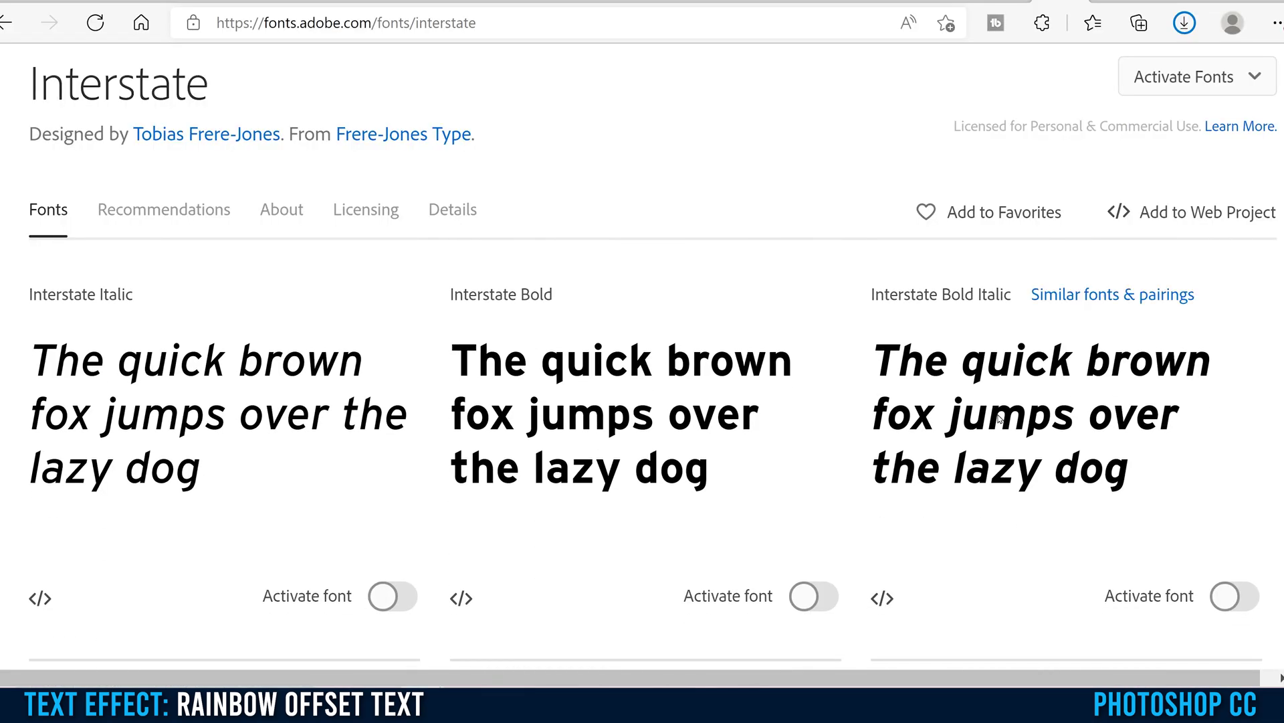
pyautogui.scroll(-5, 1000, 418)
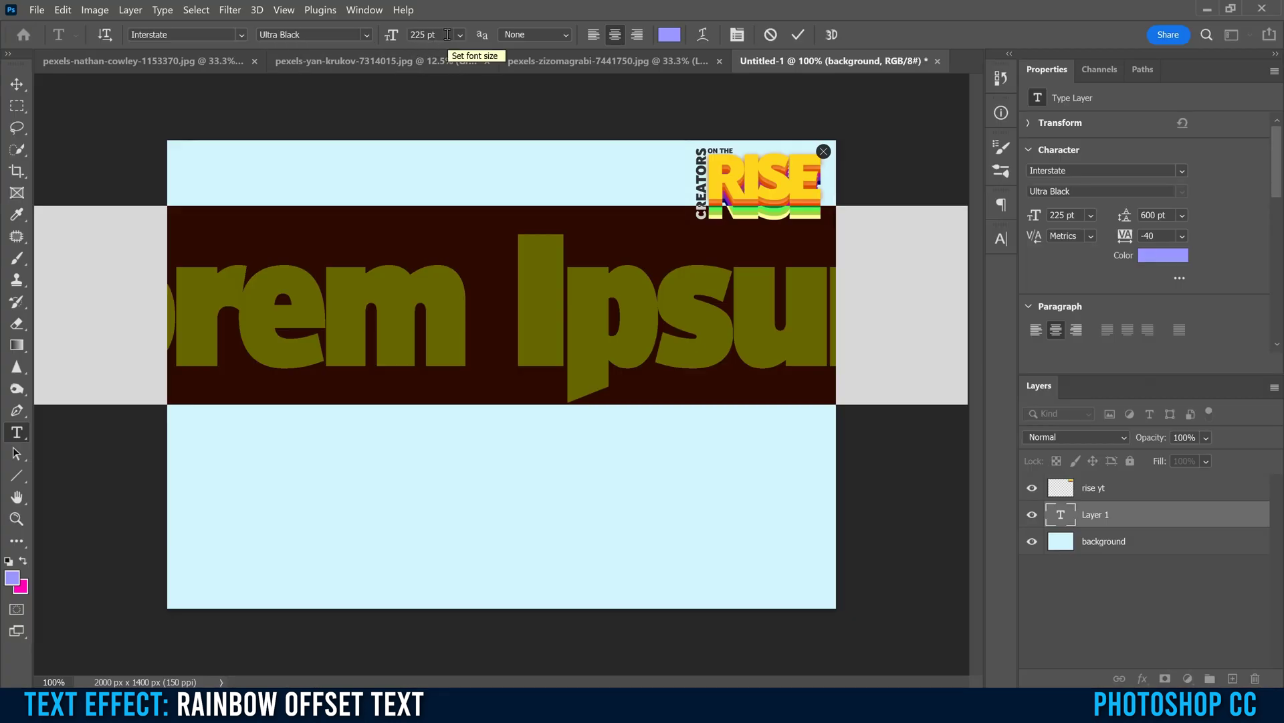
# Step: Replace the placeholder with 'EASY' and set its font size to 250 pt
pyautogui.write('EASY')
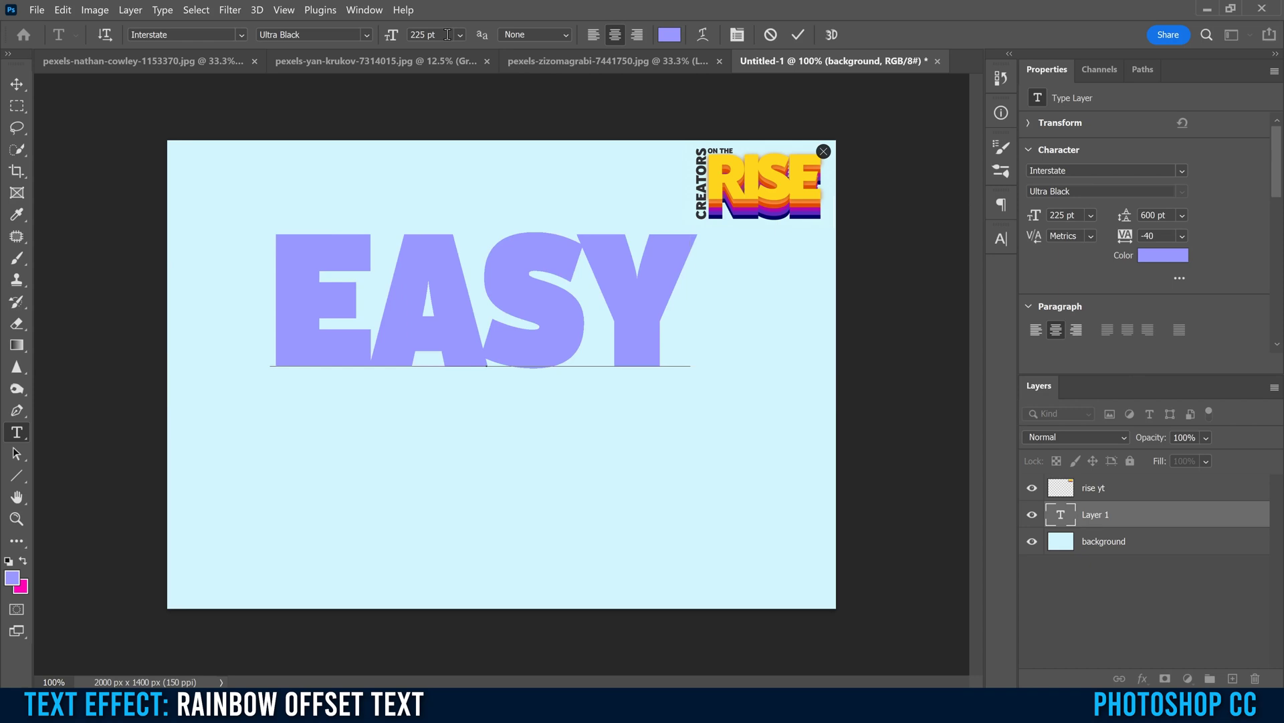
pyautogui.click(442, 34)
pyautogui.moveTo(684, 299); pyautogui.dragTo(181, 276)
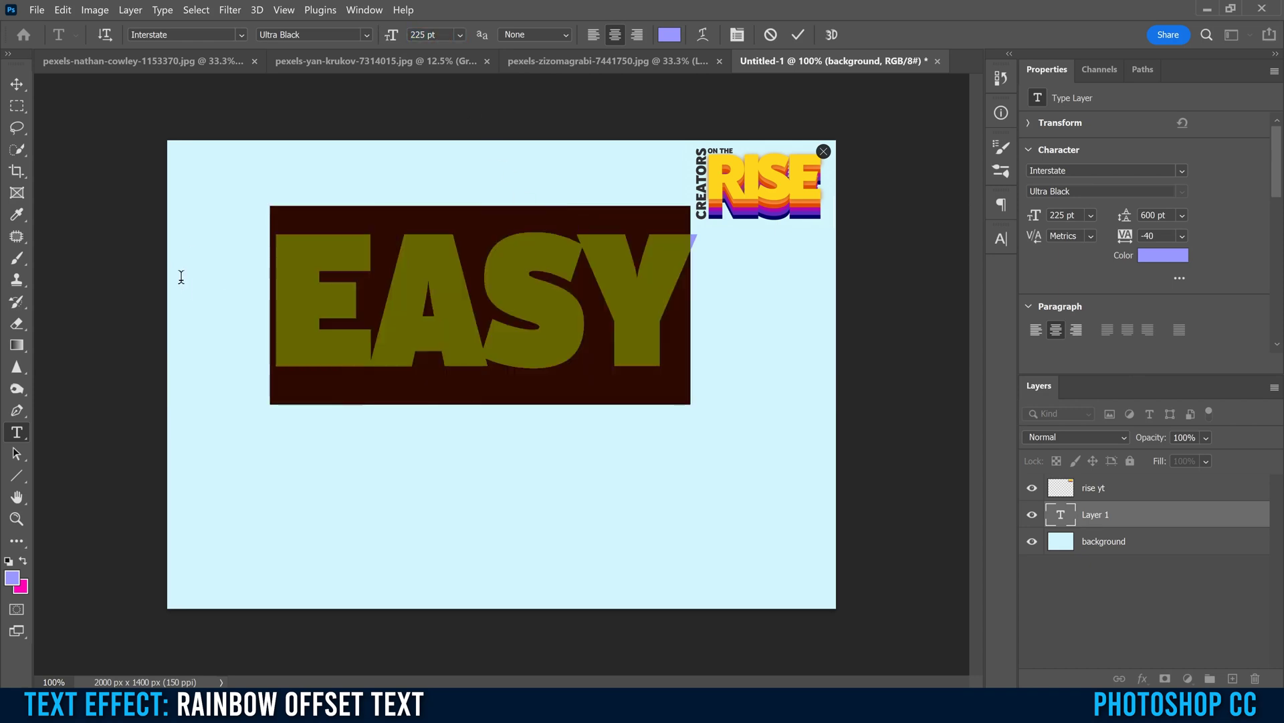
pyautogui.click(444, 35)
pyautogui.write('250')
pyautogui.press('Return')
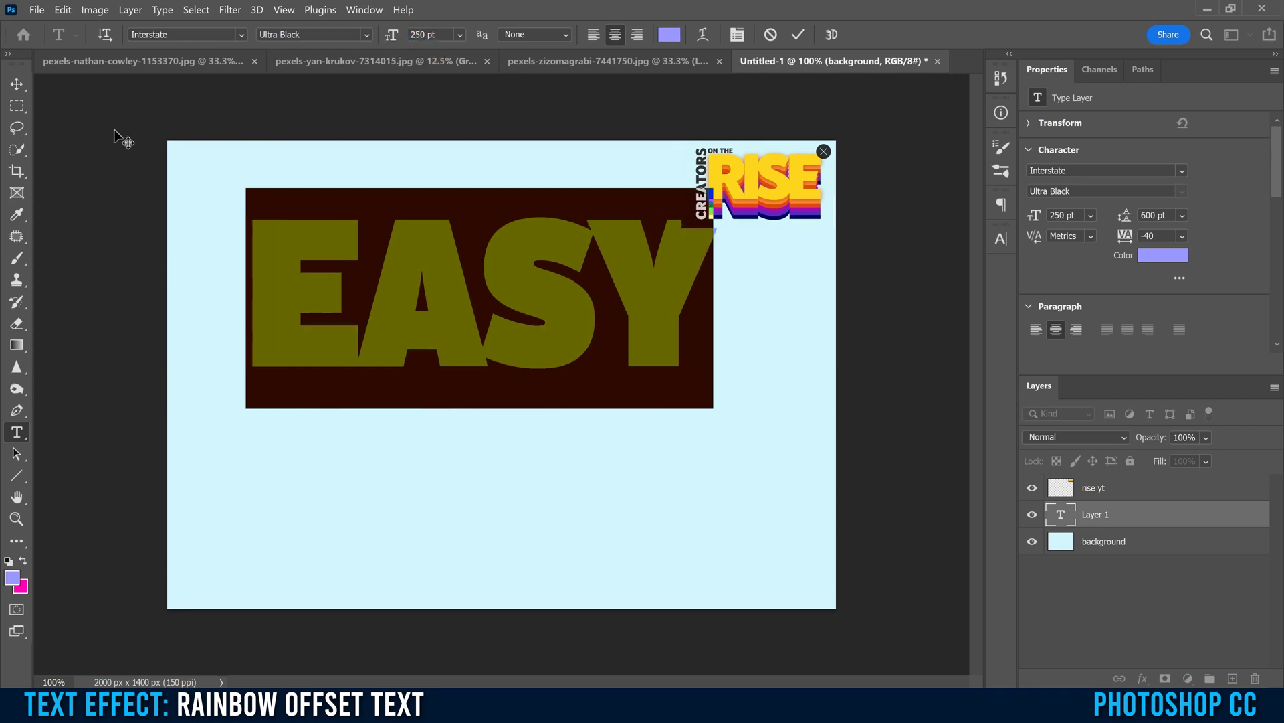
# Step: Move the EASY text down toward the middle of the canvas
pyautogui.click(17, 85)
pyautogui.moveTo(419, 264); pyautogui.dragTo(449, 317)
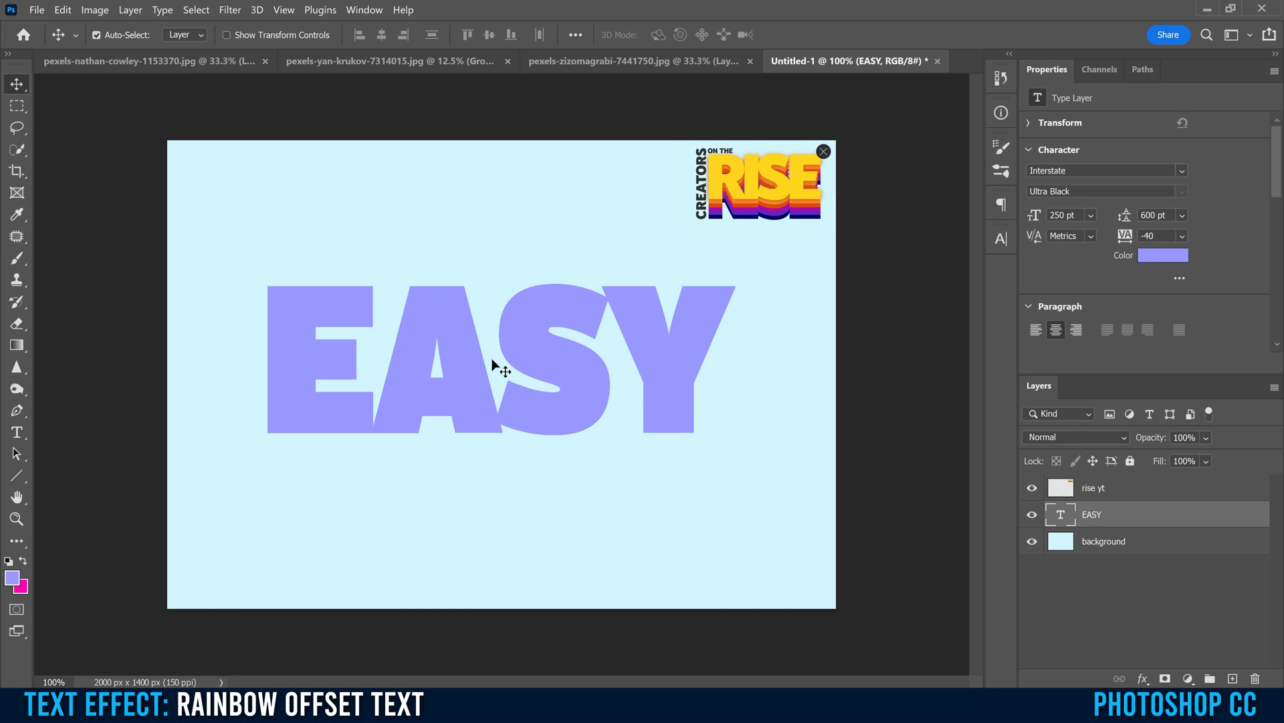
pyautogui.doubleClick(532, 347)
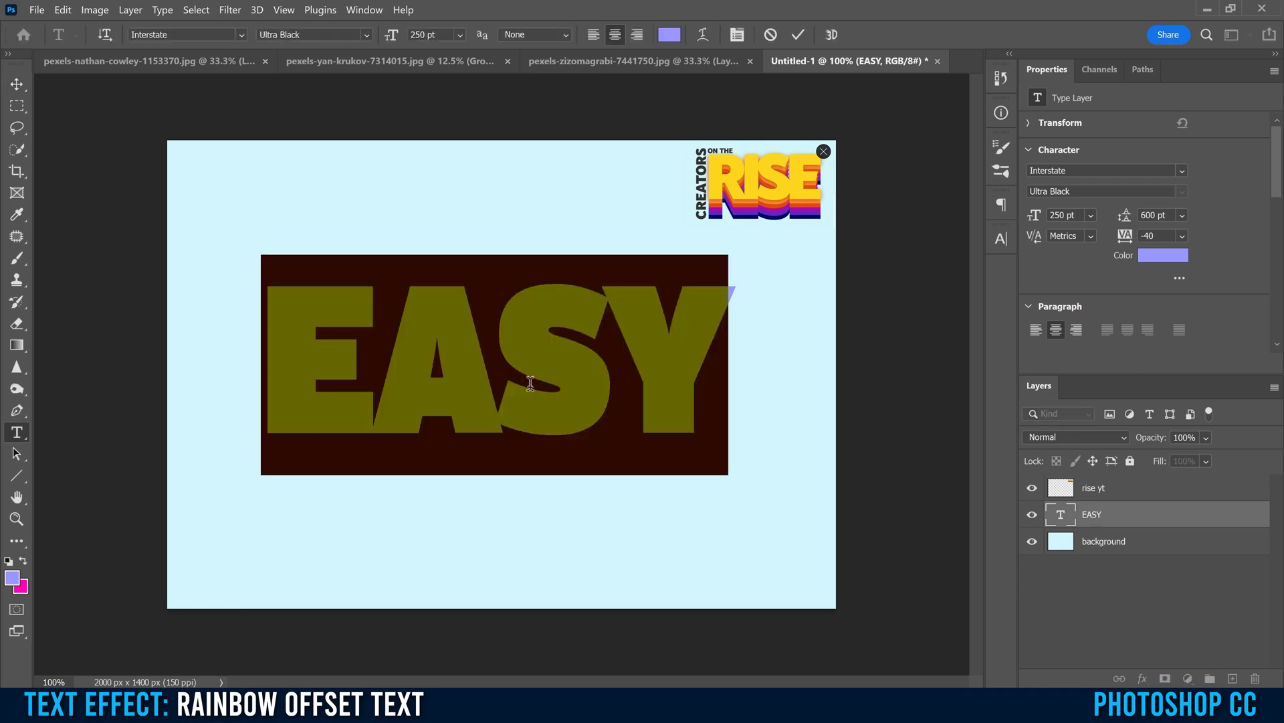
# Step: Tighten the EASY tracking to -50 in the Character panel
pyautogui.click(1001, 239)
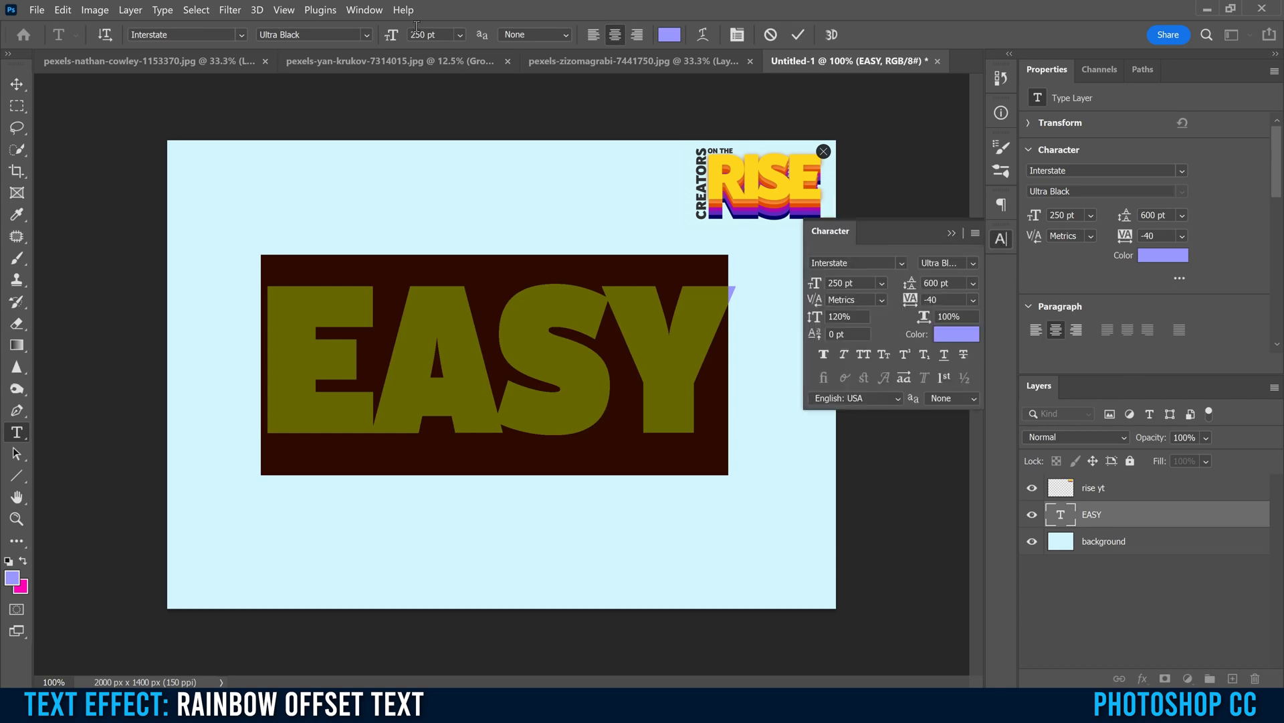
pyautogui.click(365, 10)
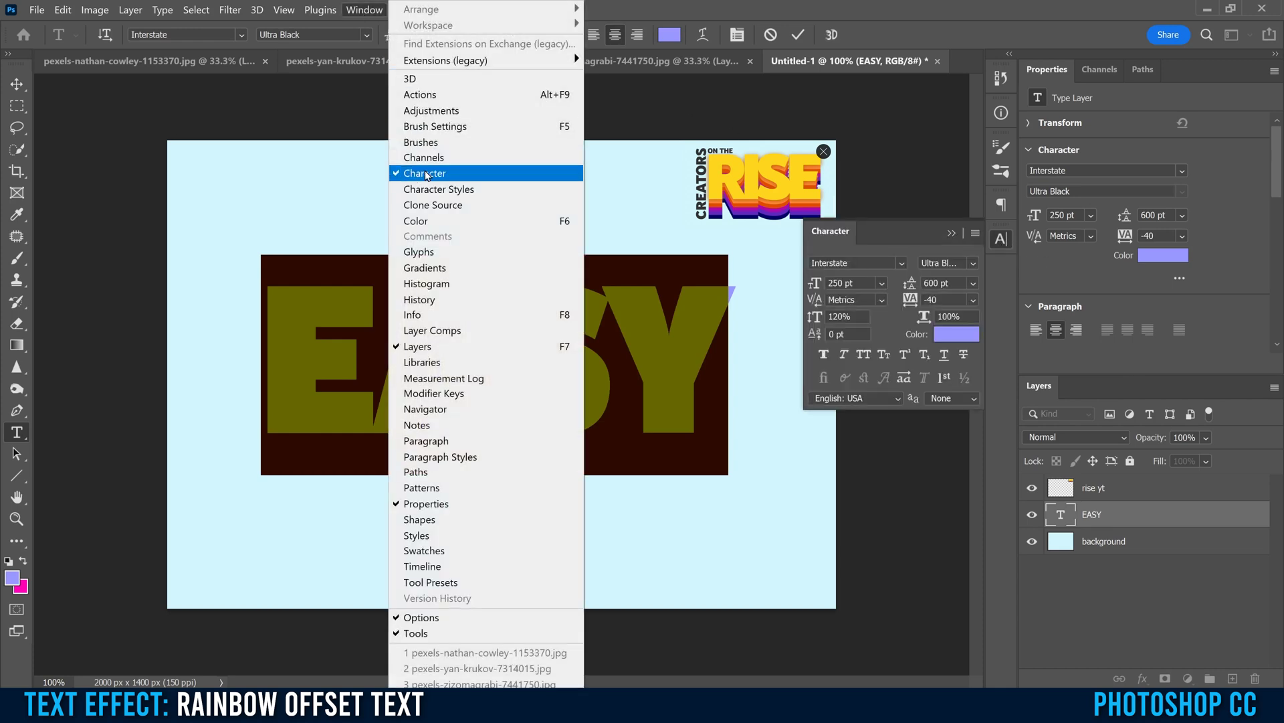
pyautogui.click(900, 228)
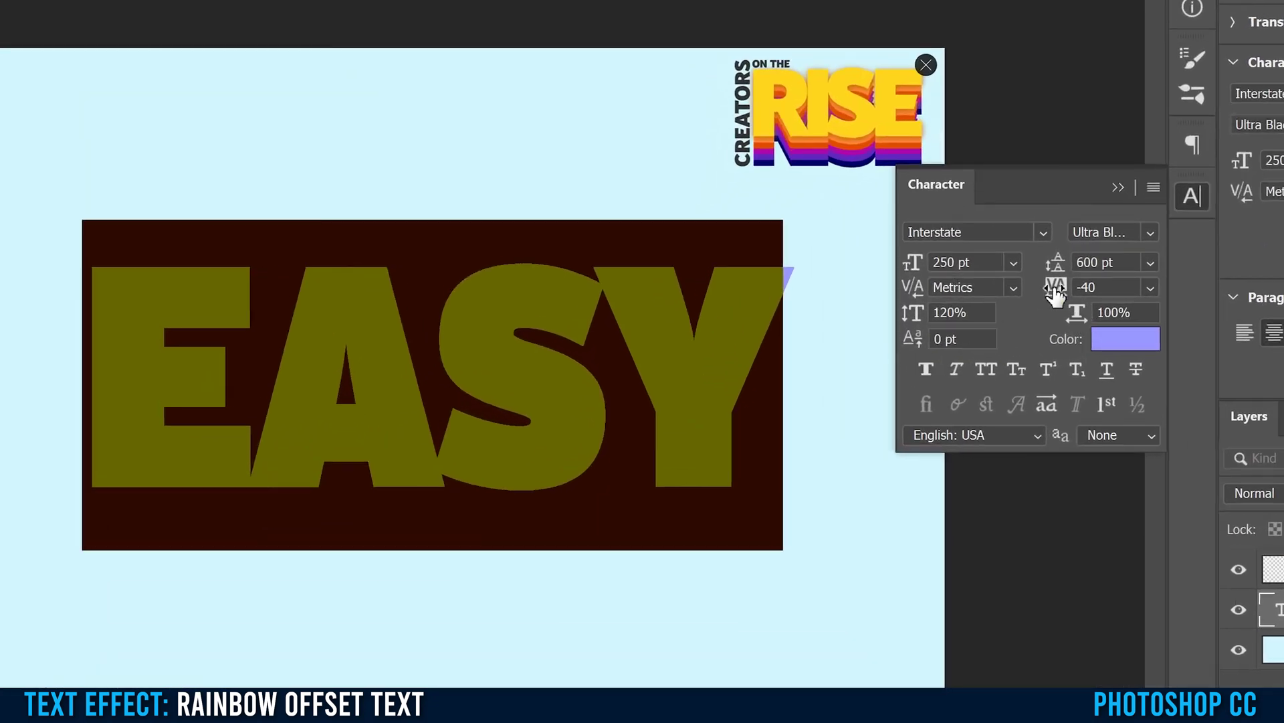
pyautogui.click(1150, 289)
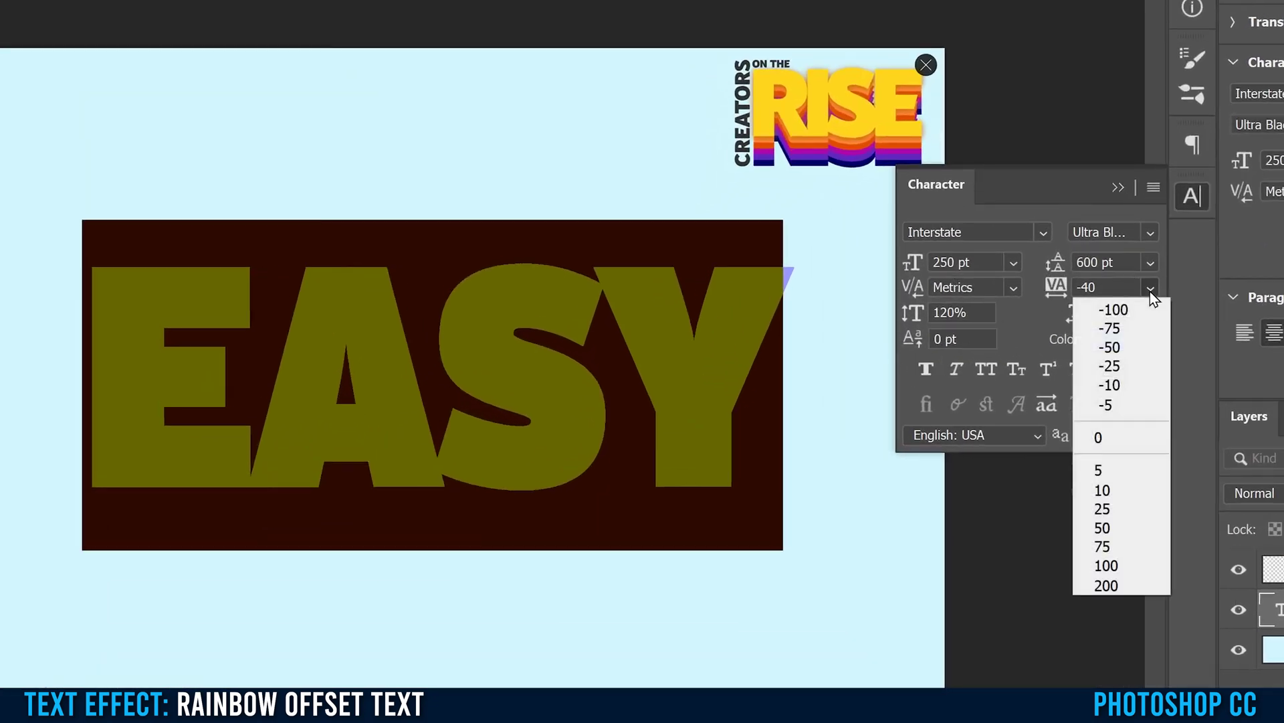
pyautogui.click(1117, 436)
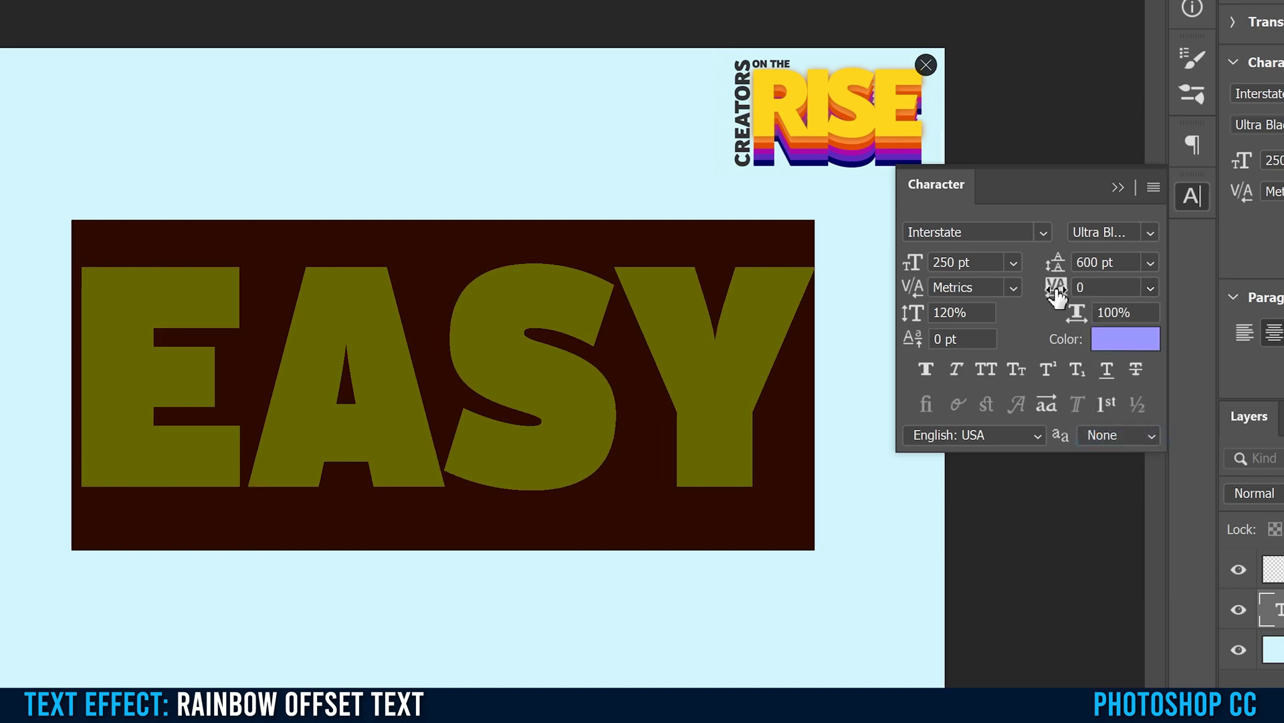
pyautogui.click(1150, 288)
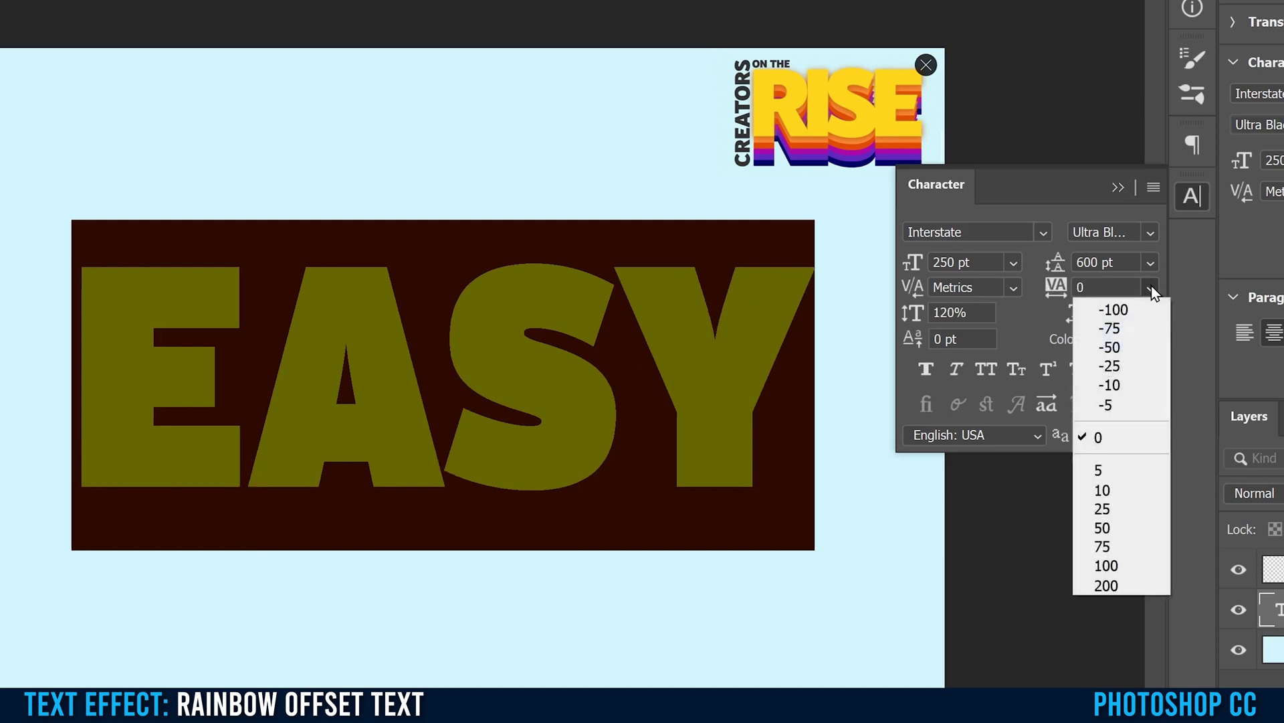
pyautogui.click(1113, 345)
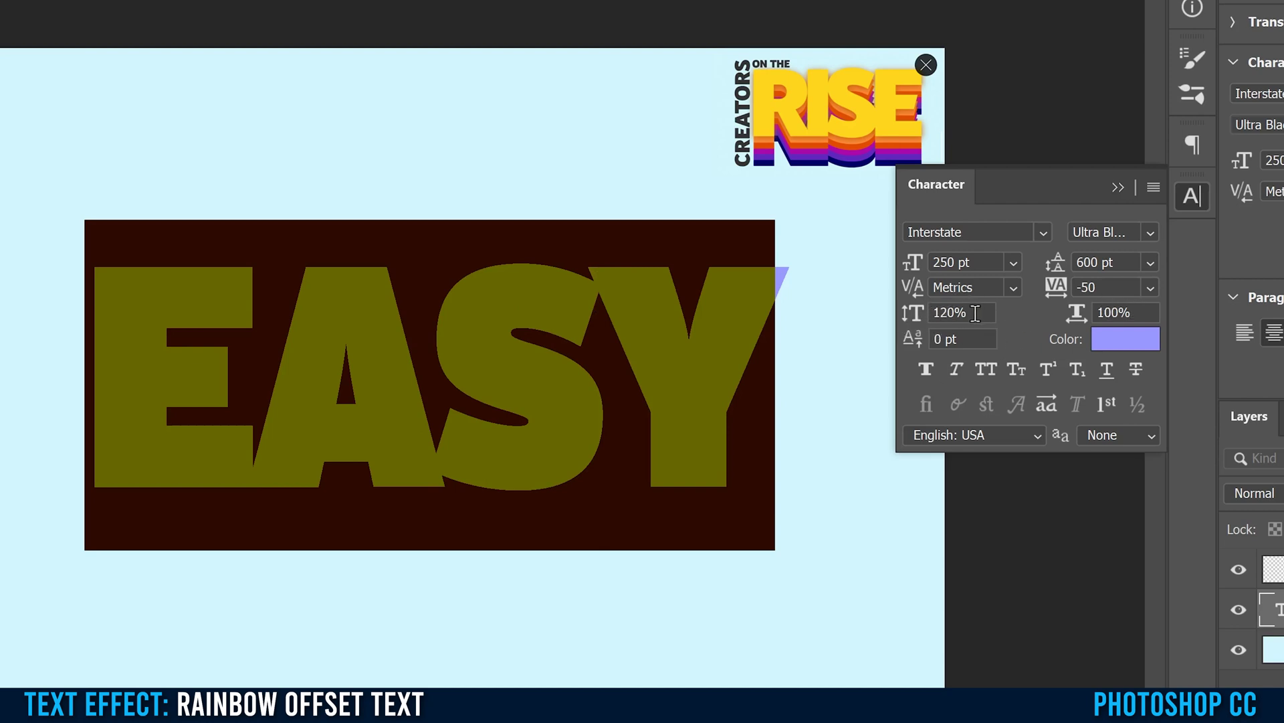
# Step: Keep EASY's vertical scale at 120% for taller letters
pyautogui.click(932, 313)
pyautogui.write('100')
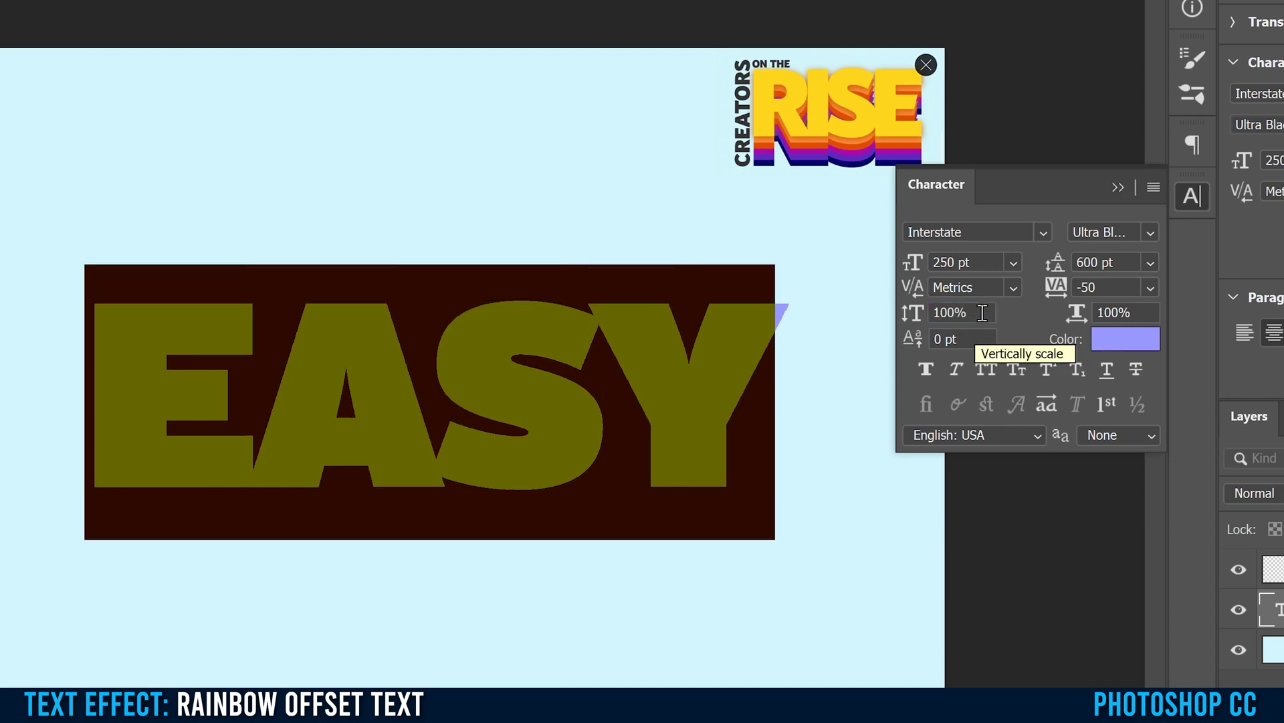
pyautogui.click(897, 320)
pyautogui.write('120')
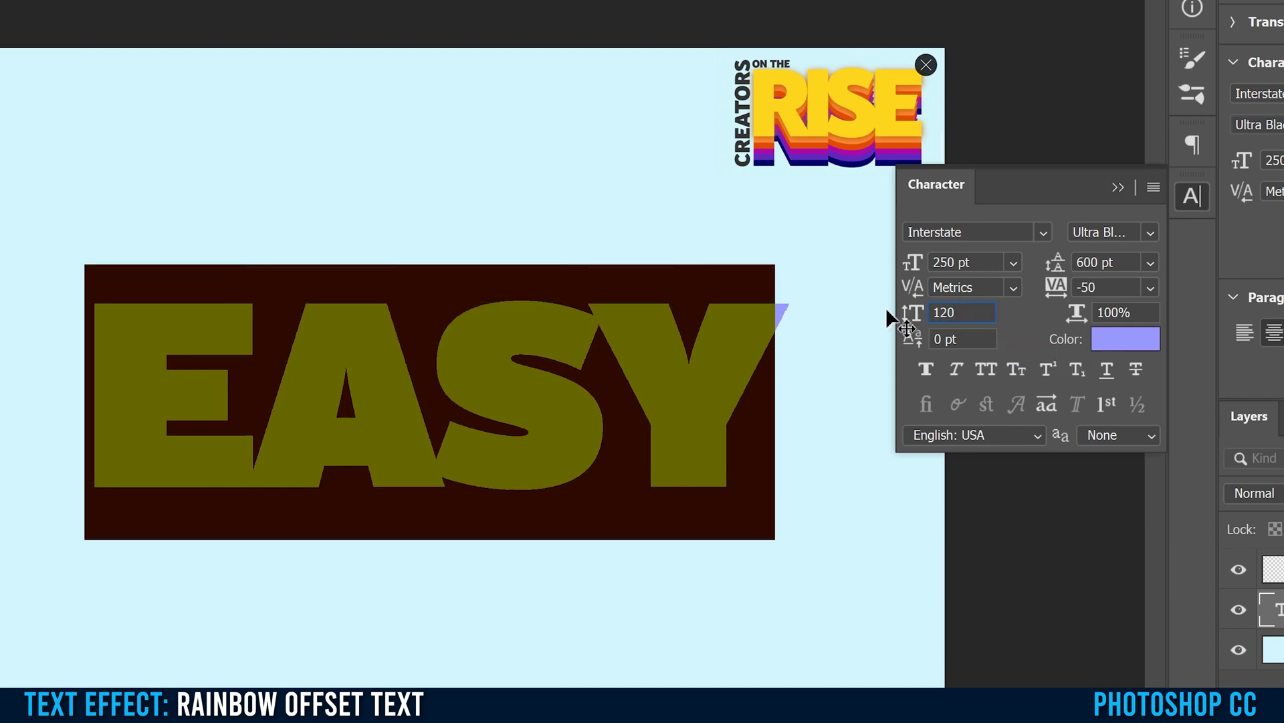
pyautogui.press('Return')
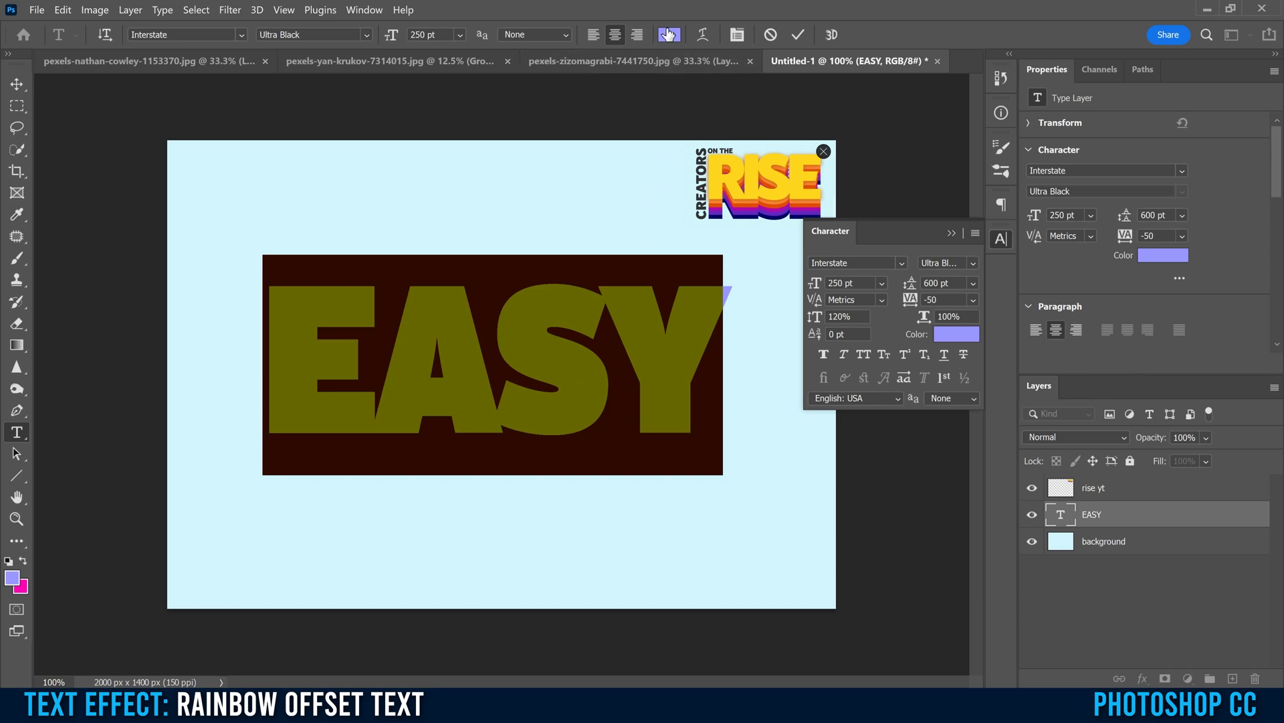
# Step: Colour the EASY text navy 000066, sampled from the RISE logo's dark stripe
pyautogui.click(669, 37)
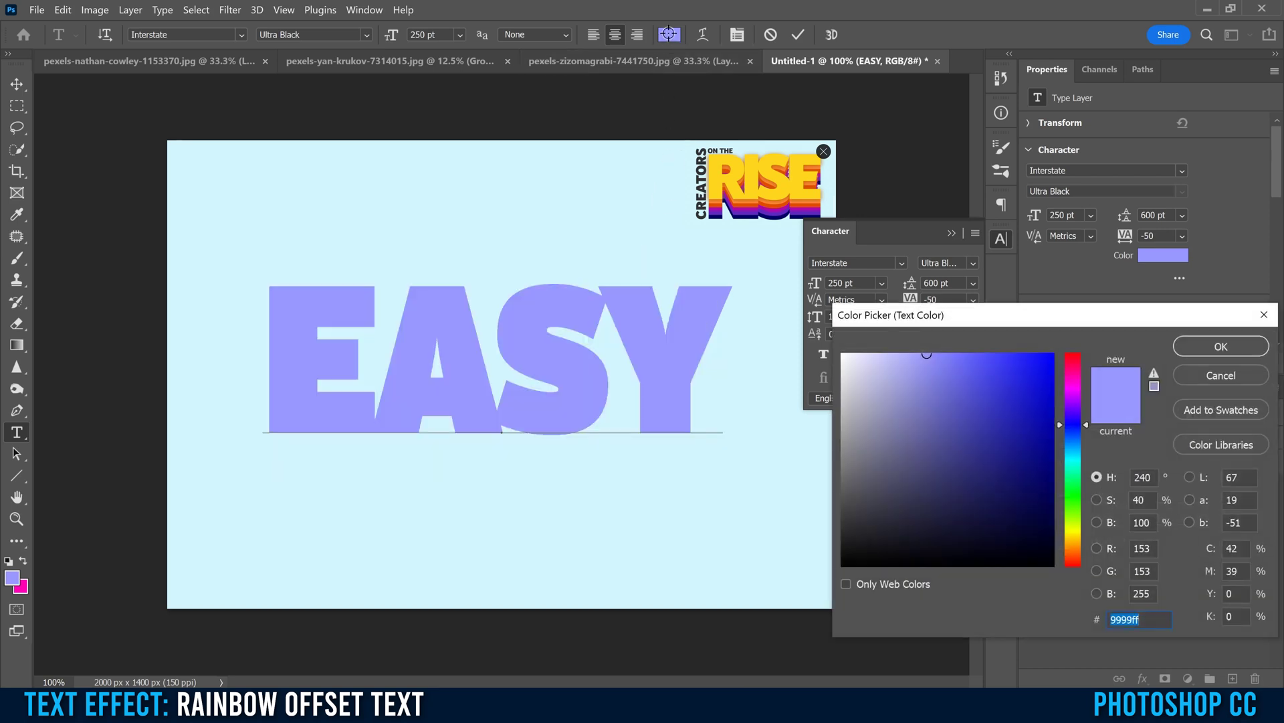
pyautogui.moveTo(1030, 317); pyautogui.dragTo(953, 394)
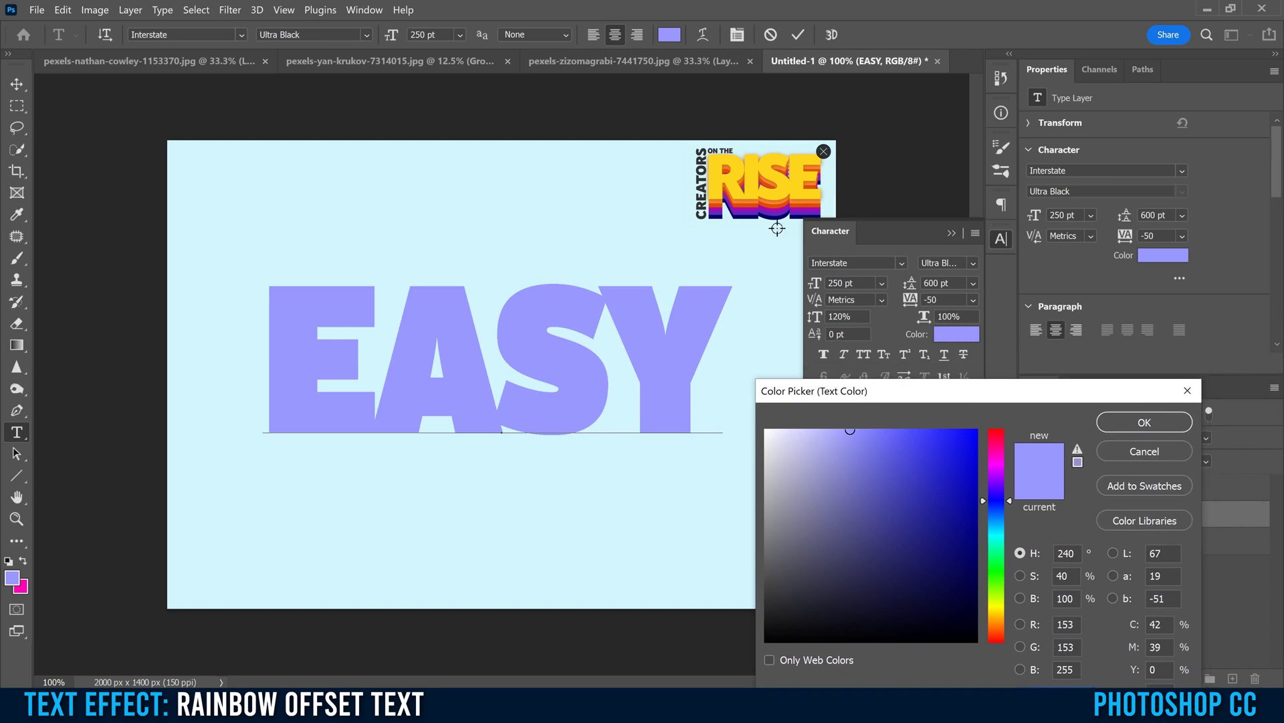
pyautogui.click(743, 217)
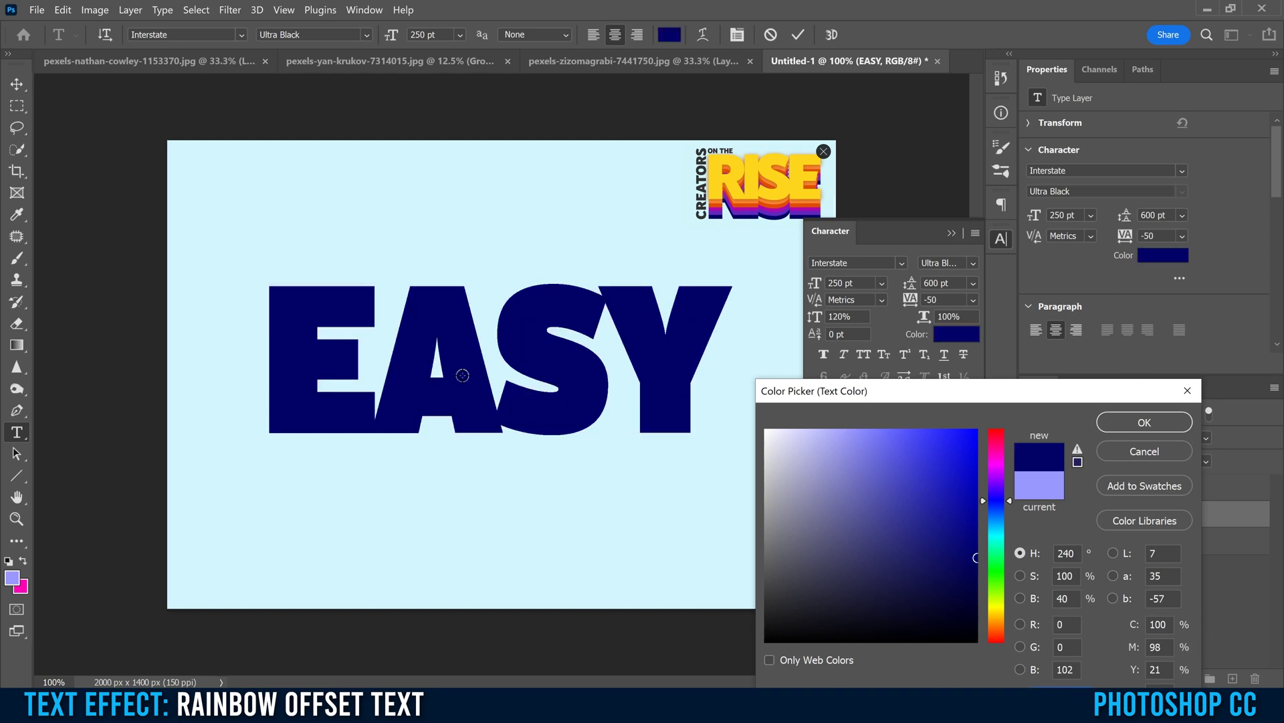
pyautogui.moveTo(983, 394); pyautogui.dragTo(972, 263)
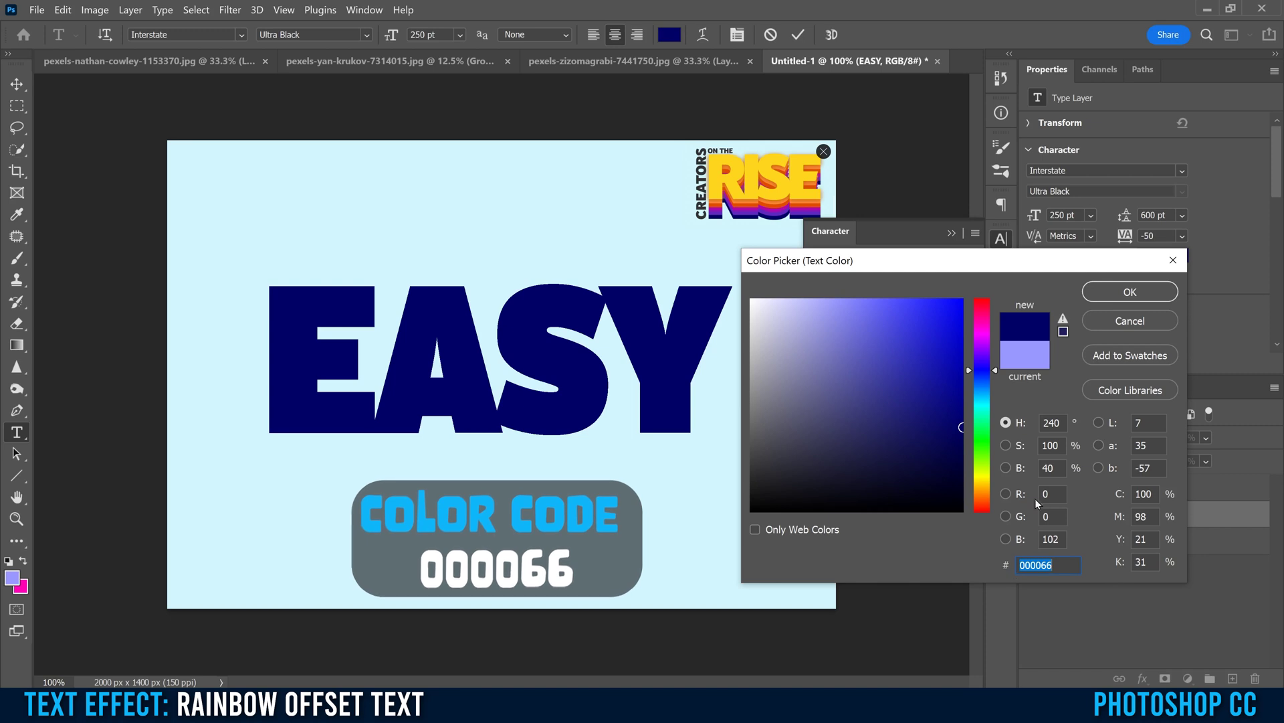
pyautogui.click(1124, 293)
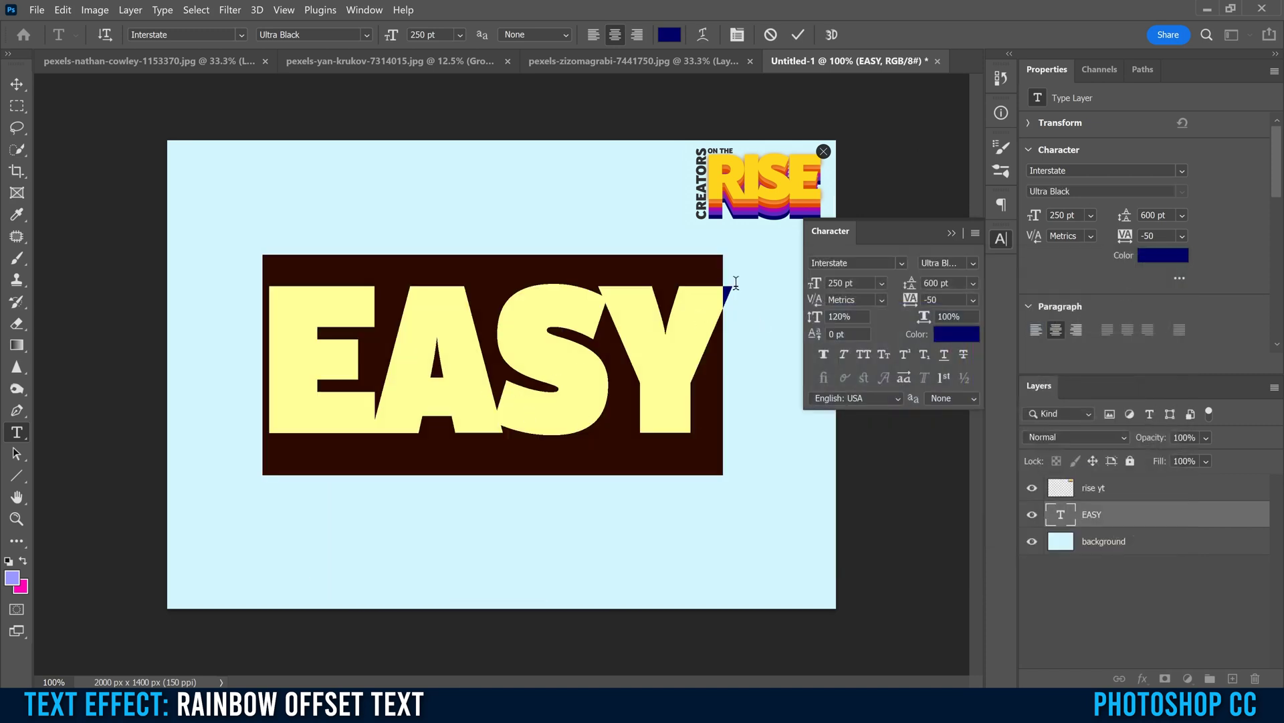
pyautogui.click(951, 234)
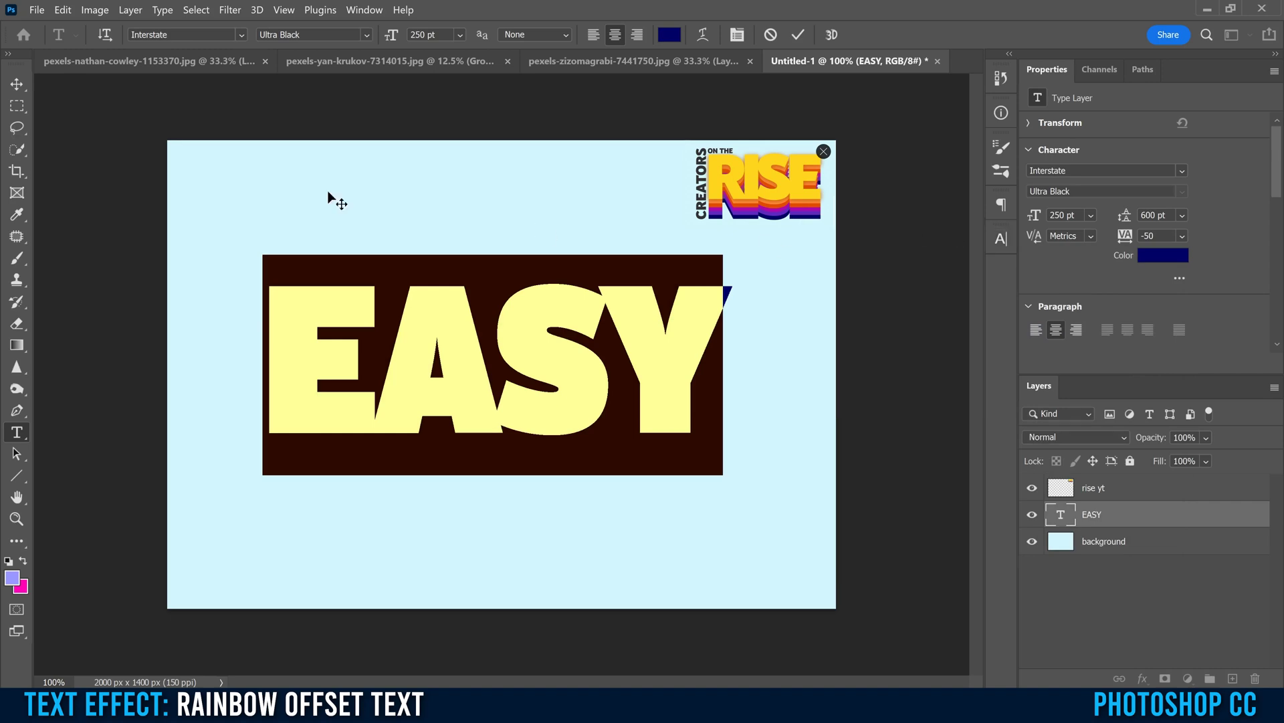
# Step: Commit the navy EASY text with the Move tool and nudge it slightly lower
pyautogui.click(16, 85)
pyautogui.moveTo(444, 338); pyautogui.dragTo(452, 352)
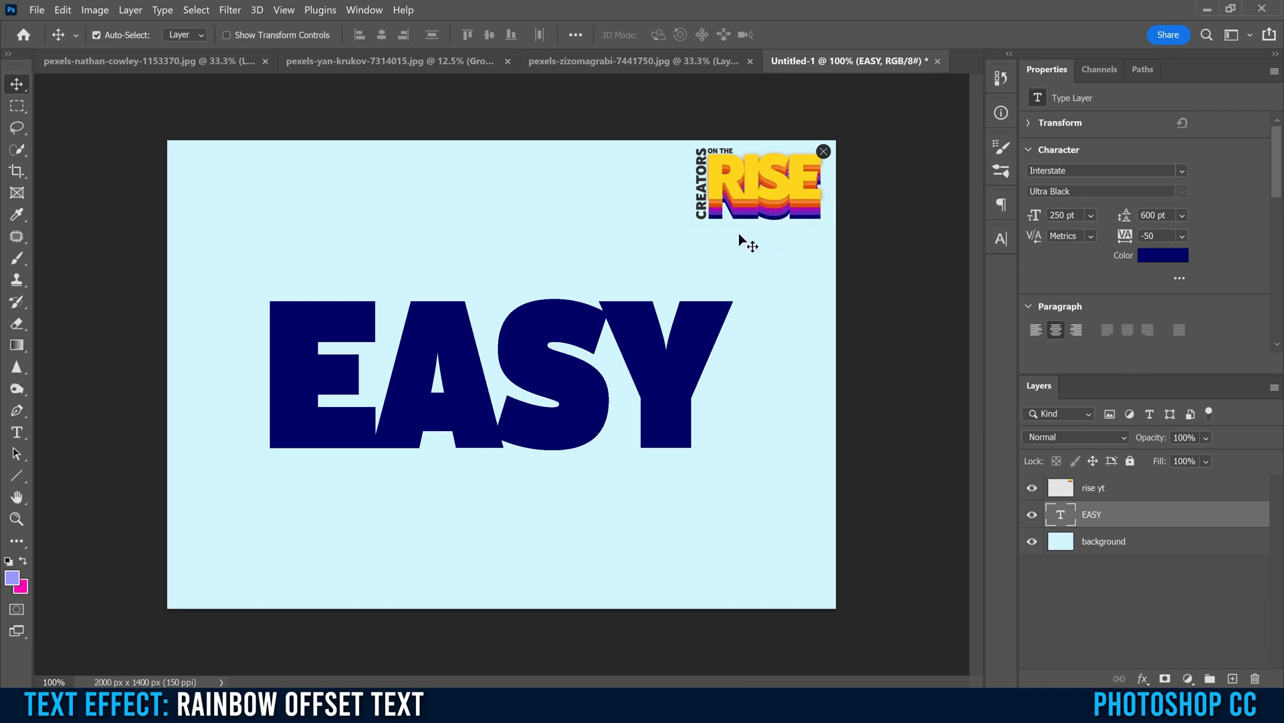
# Step: Duplicate the EASY layer with Ctrl+J and set the copy's text colour to hex 6126bf
pyautogui.hotkey('ctrl', 'j')
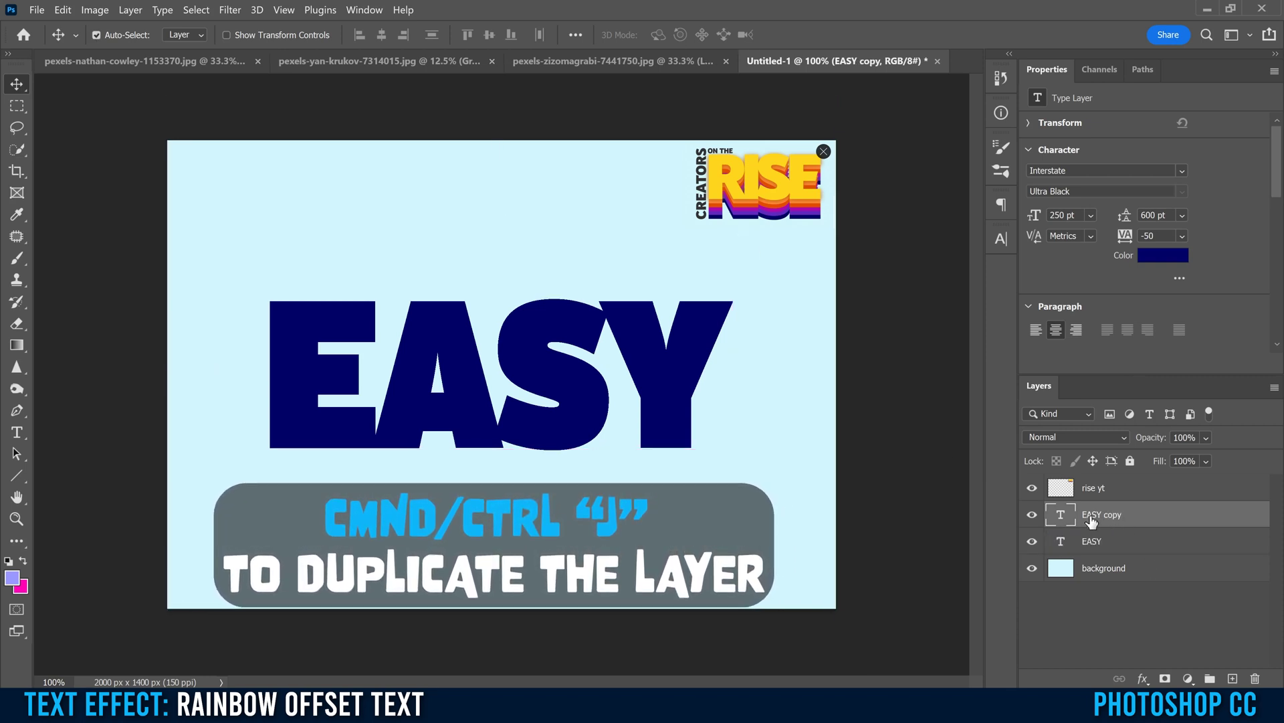
pyautogui.doubleClick(1058, 517)
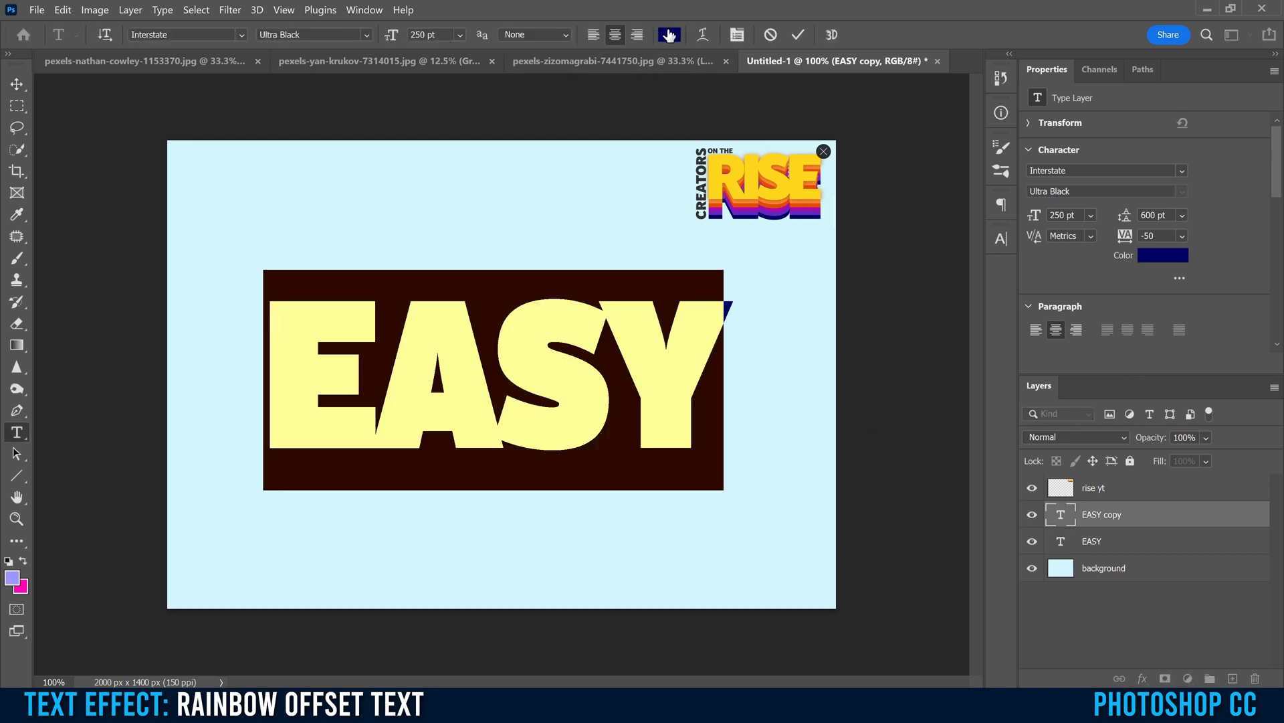
pyautogui.click(670, 35)
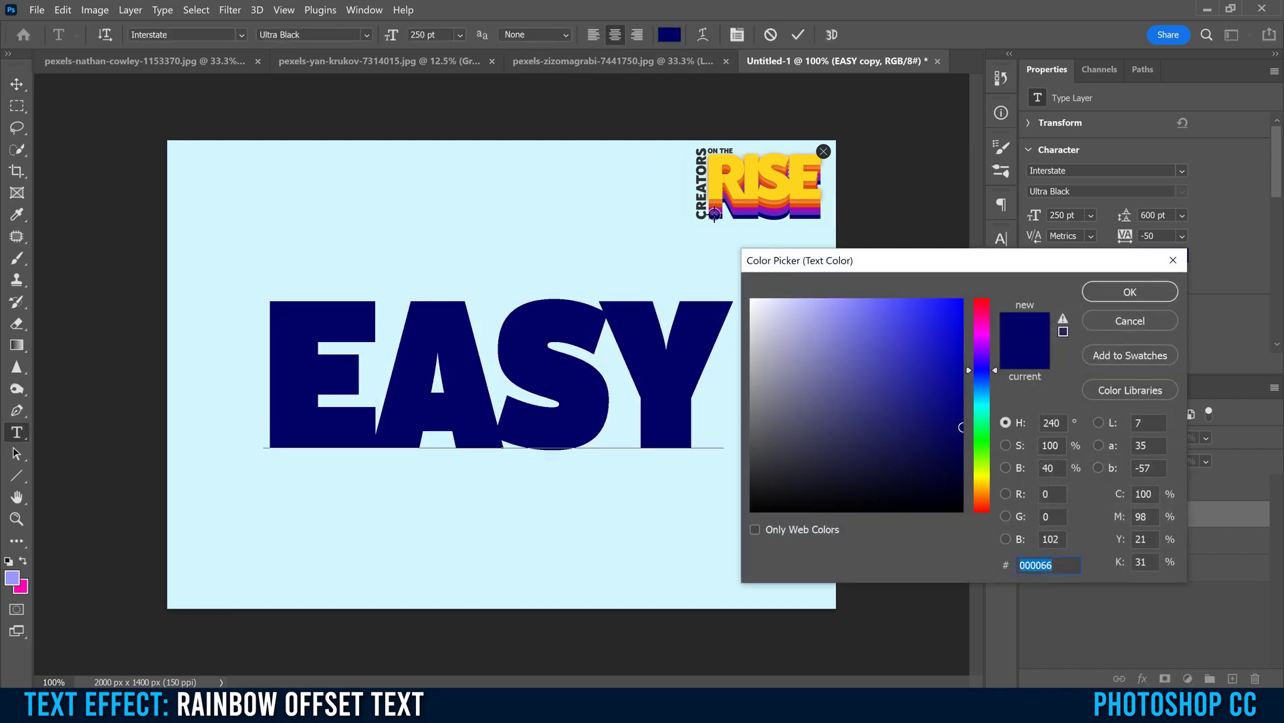
pyautogui.write('6126bf')
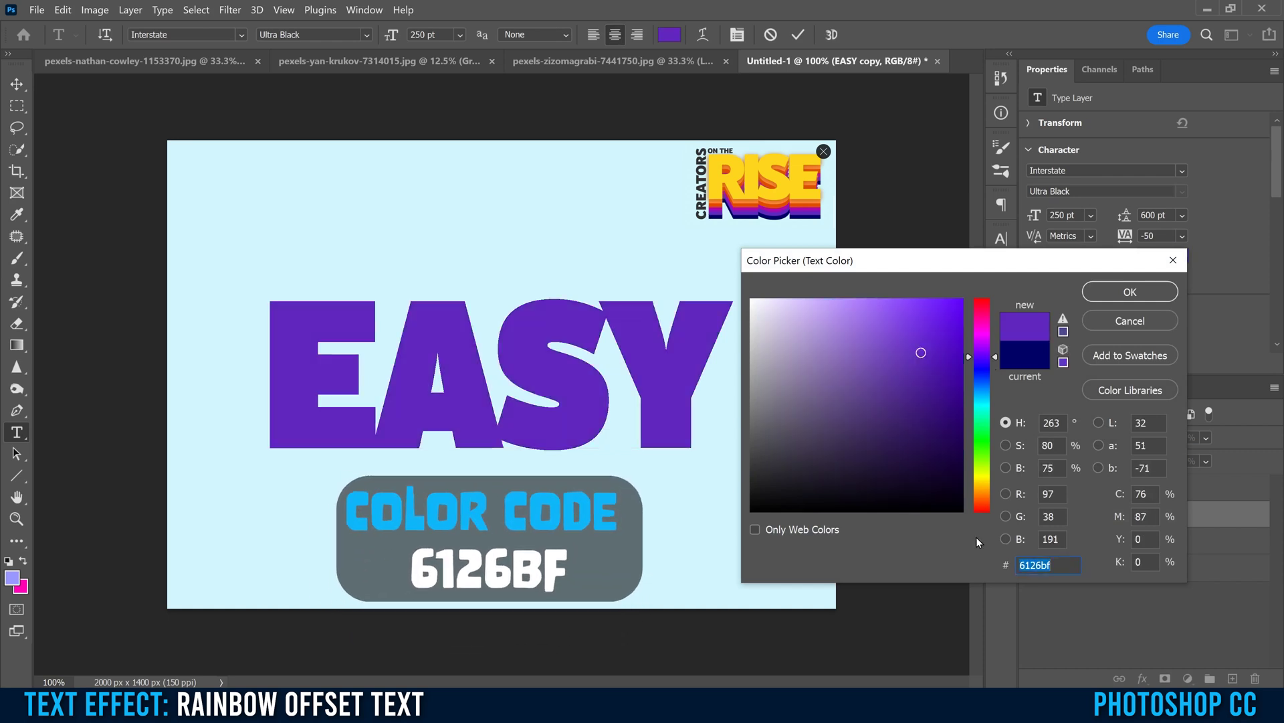
pyautogui.click(1129, 292)
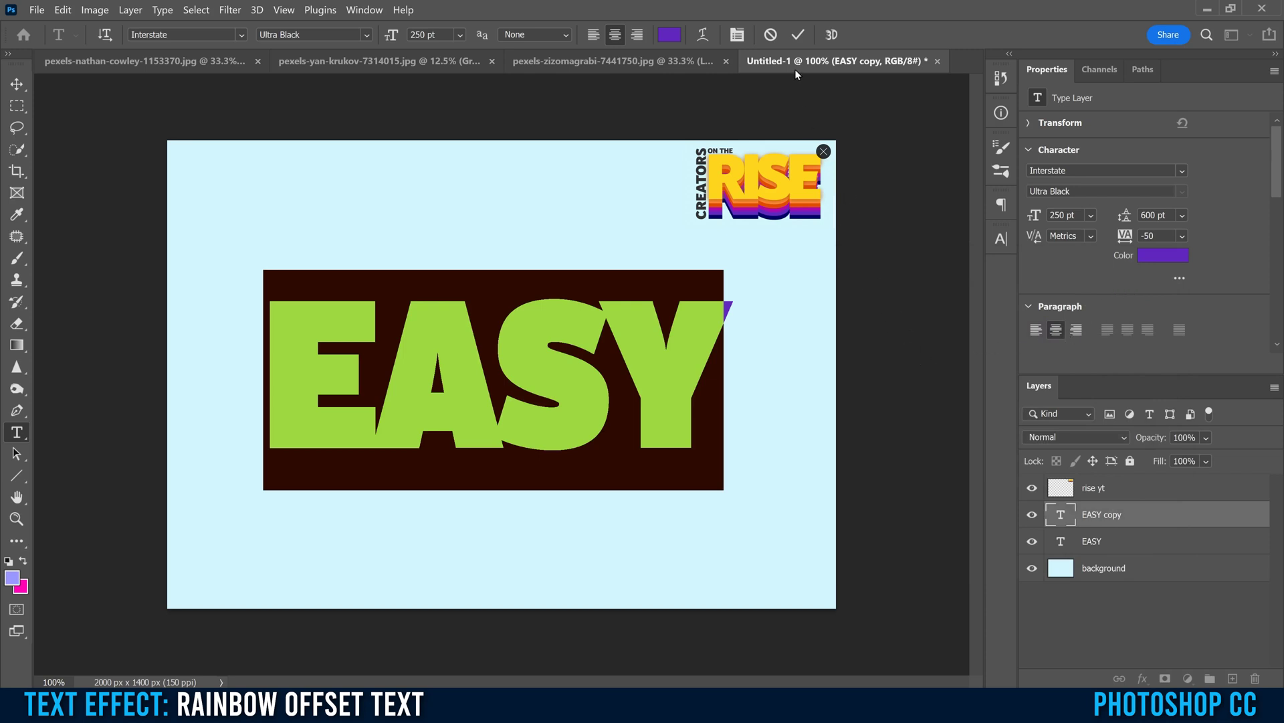
pyautogui.click(799, 35)
pyautogui.press('v')
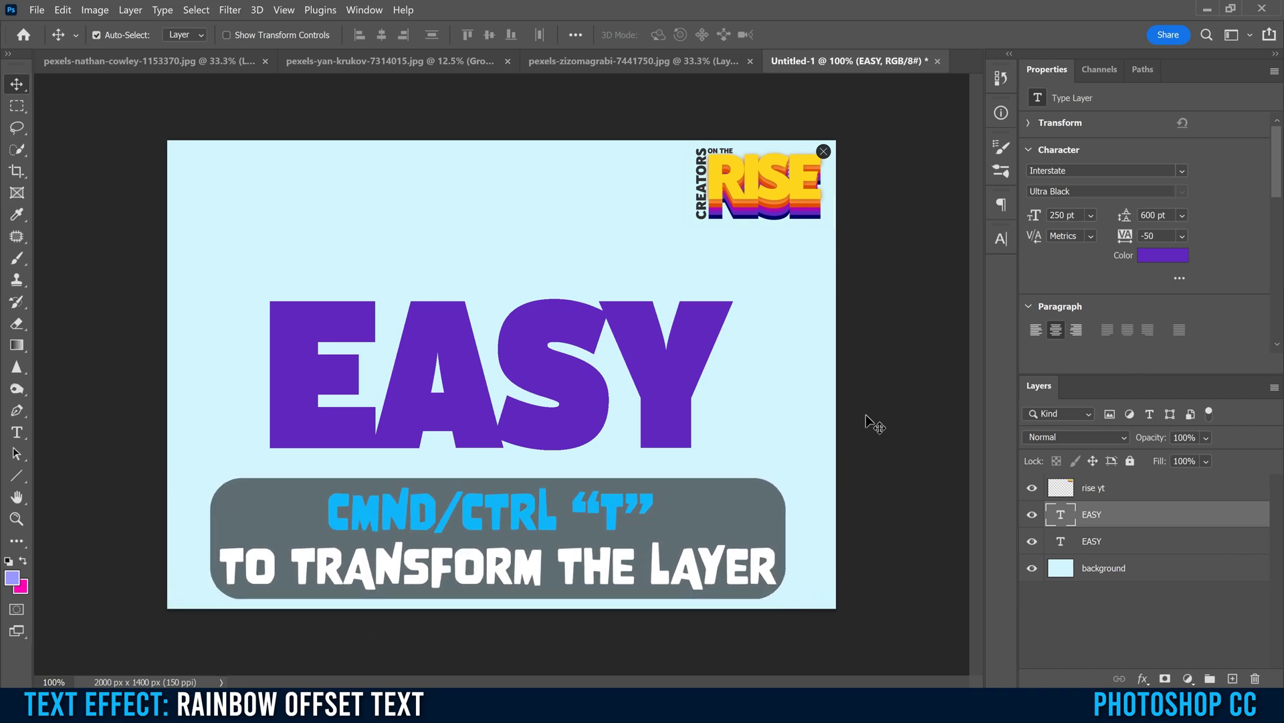
# Step: Shift the purple EASY copy up to Y 685 px, exposing the navy original below
pyautogui.hotkey('ctrl', 't')
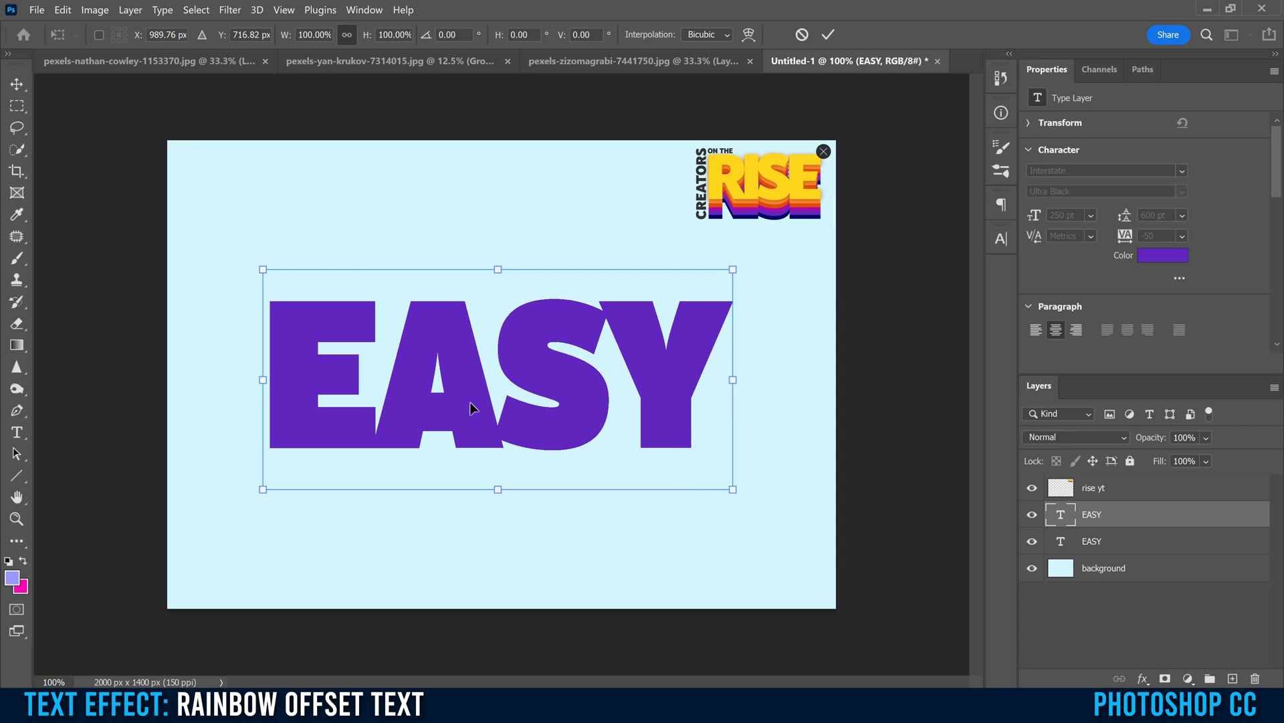
pyautogui.moveTo(467, 406)
pyautogui.mouseDown()
pyautogui.moveTo(468, 361)
pyautogui.moveTo(467, 395)
pyautogui.mouseUp()
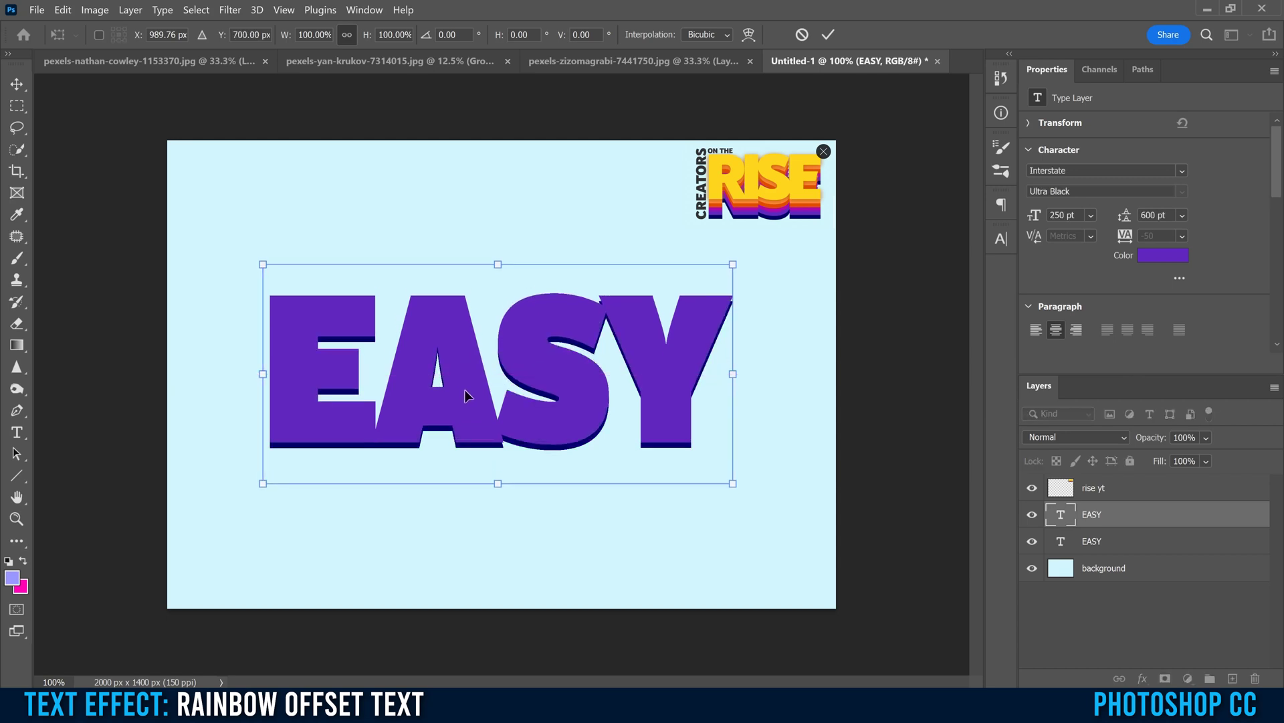
pyautogui.press('Up')
pyautogui.press('Up')
pyautogui.press('Up')
pyautogui.press('Up')
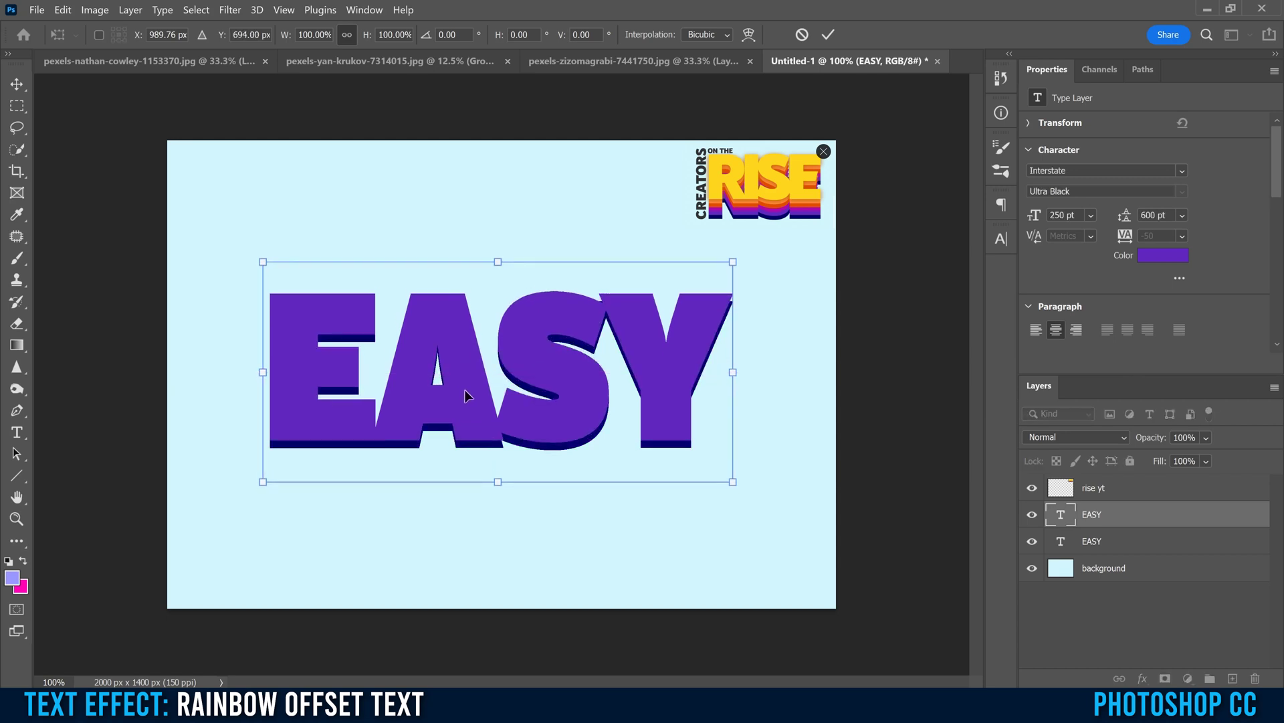
pyautogui.press('Up')
pyautogui.press('Up')
pyautogui.press('Up')
pyautogui.press('Up')
pyautogui.press('Up')
pyautogui.press('Up')
pyautogui.press('Up')
pyautogui.press('Up')
pyautogui.press('Up')
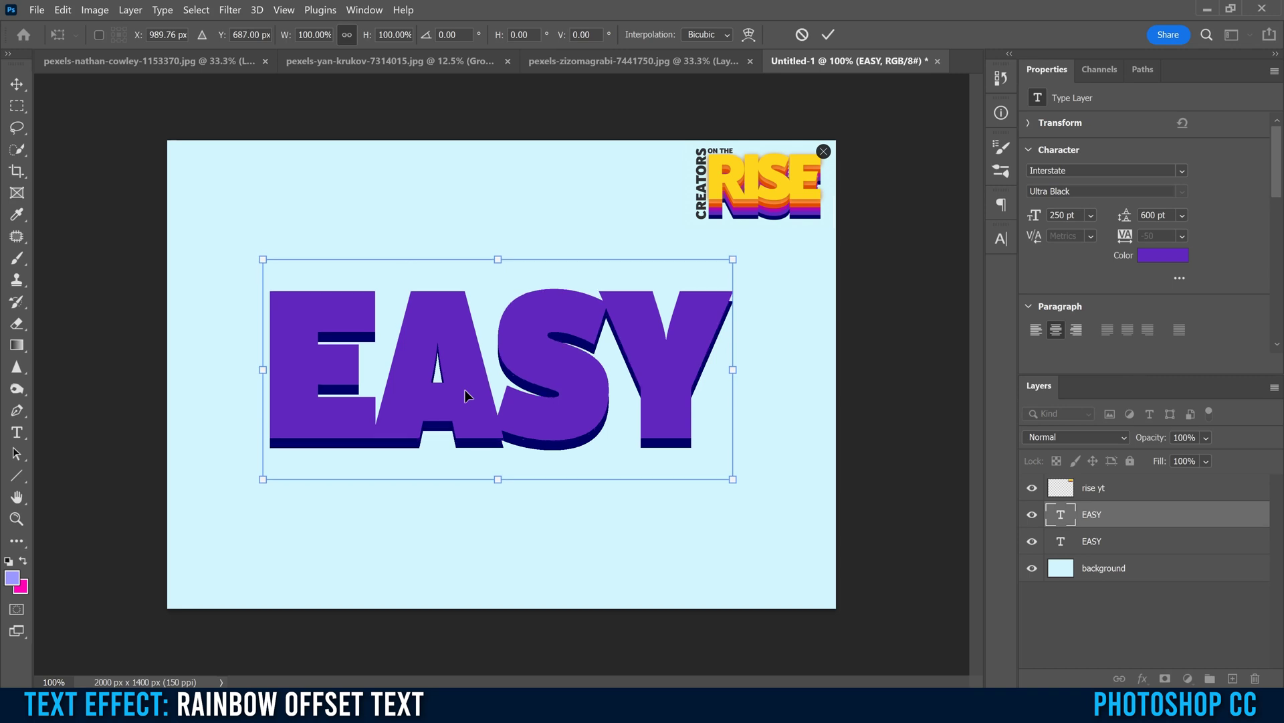
pyautogui.press('Down')
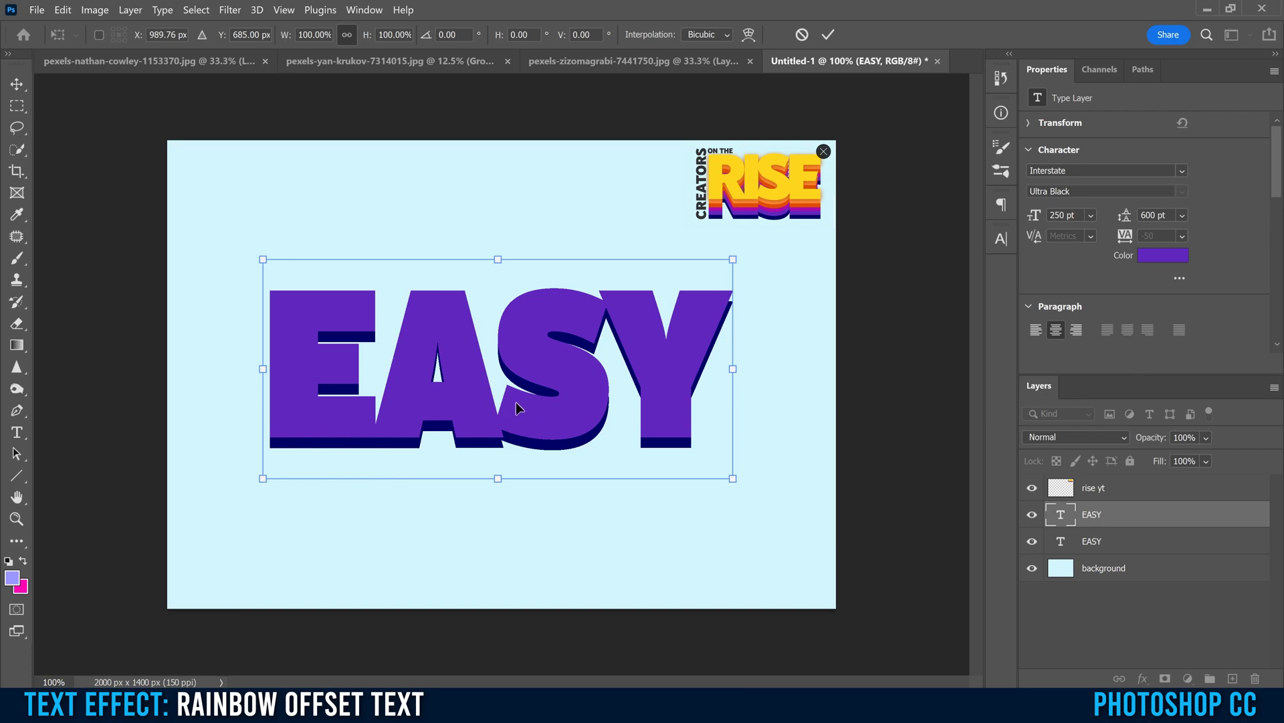
pyautogui.click(829, 36)
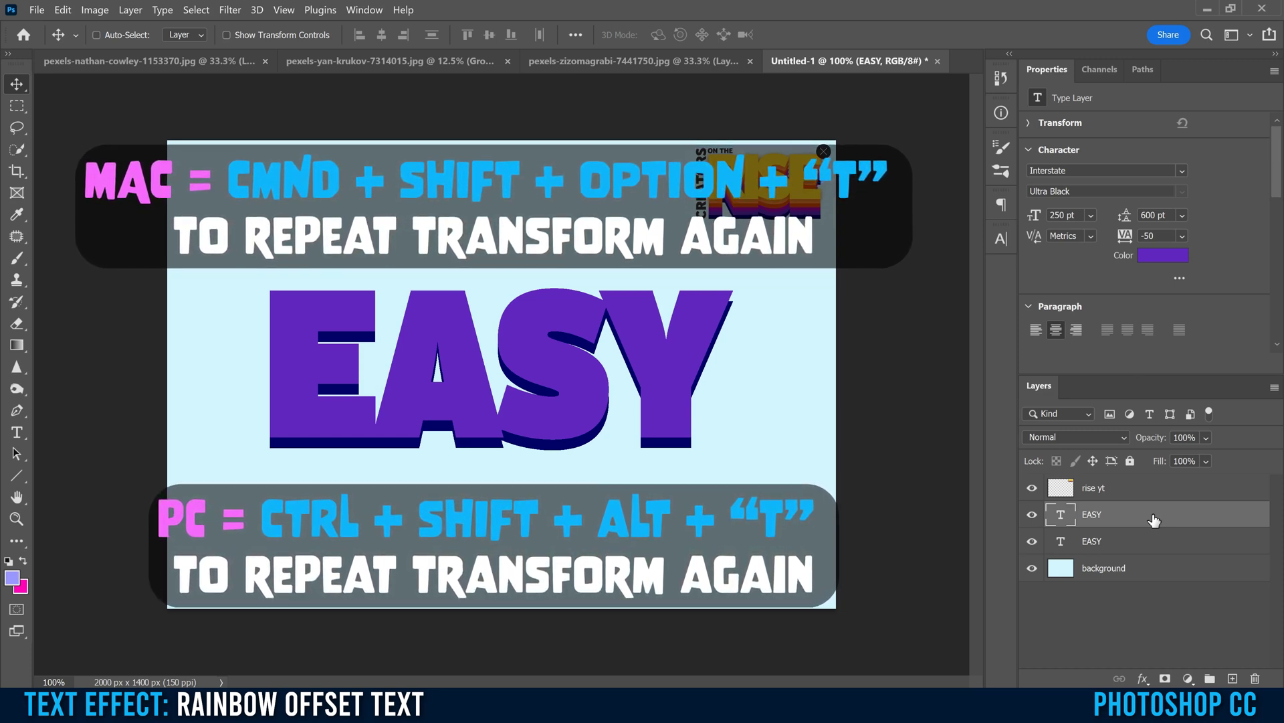
# Step: Repeat the duplicate-and-shift transform four times to stack EASY copies up to EASY copy 4
pyautogui.hotkey('ctrl', 'shift', 'alt', 't')
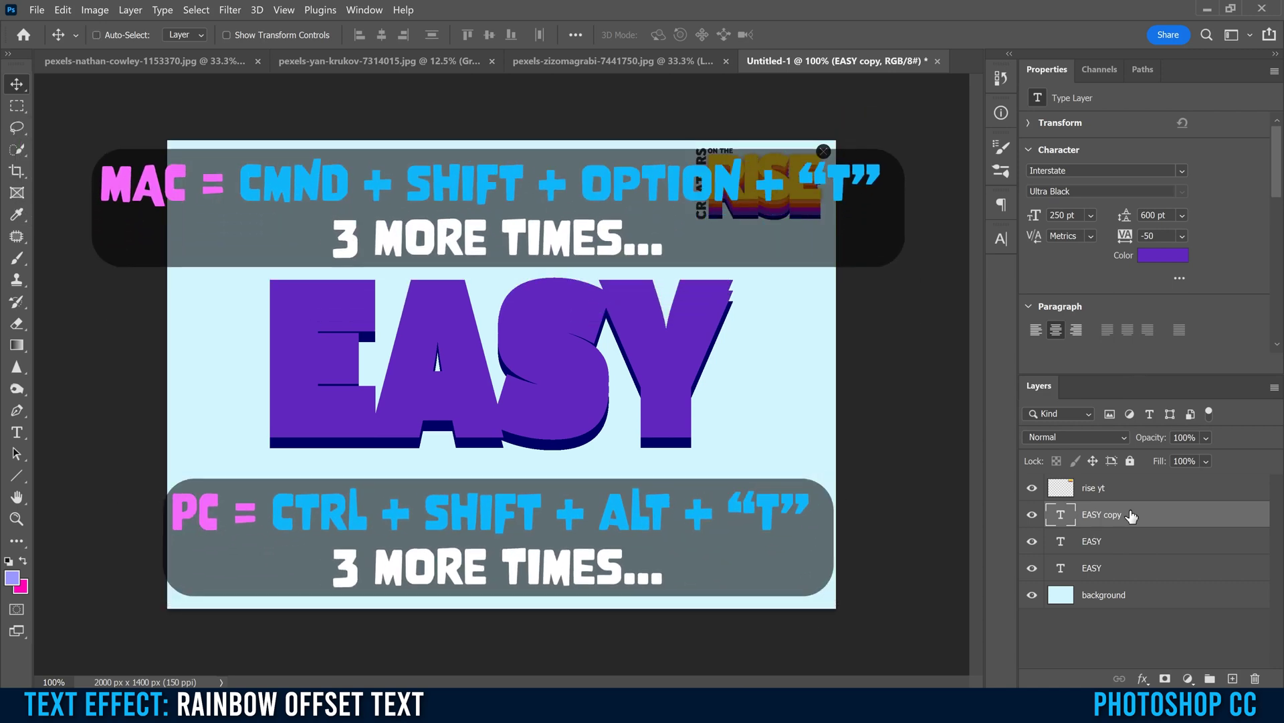
pyautogui.hotkey('ctrl', 'shift', 'alt', 't')
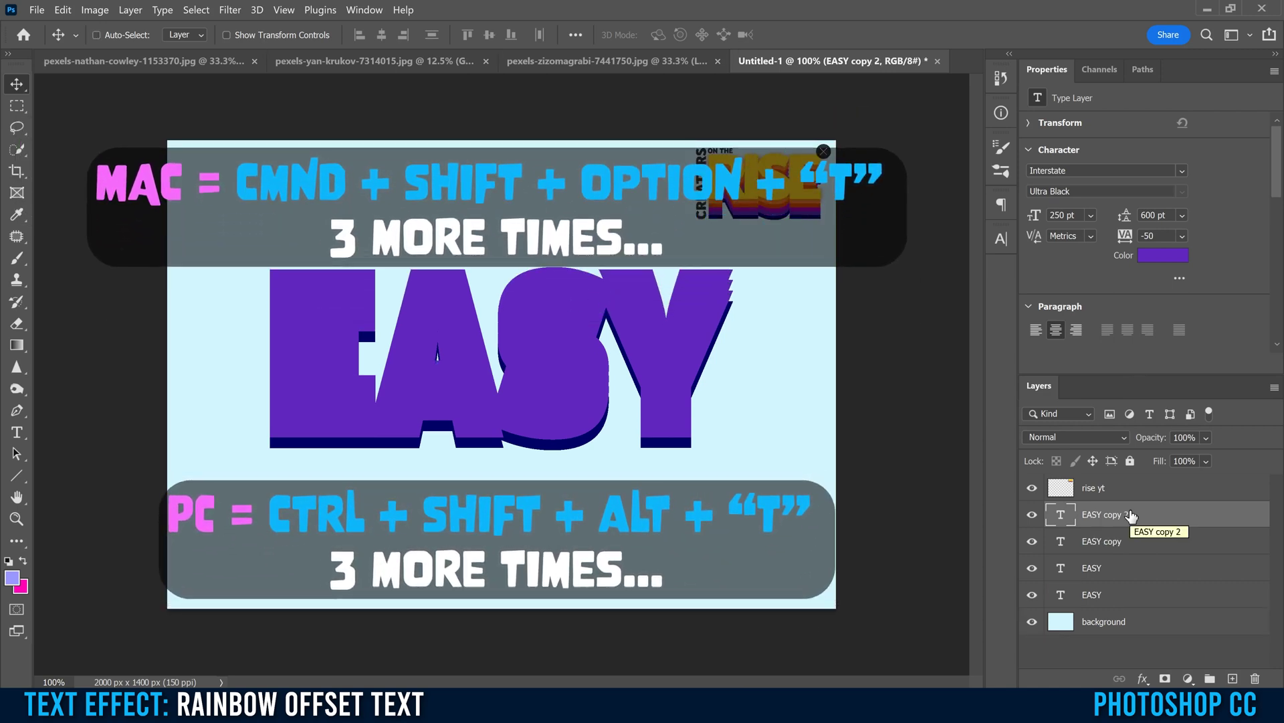
pyautogui.hotkey('ctrl', 'shift', 'alt', 't')
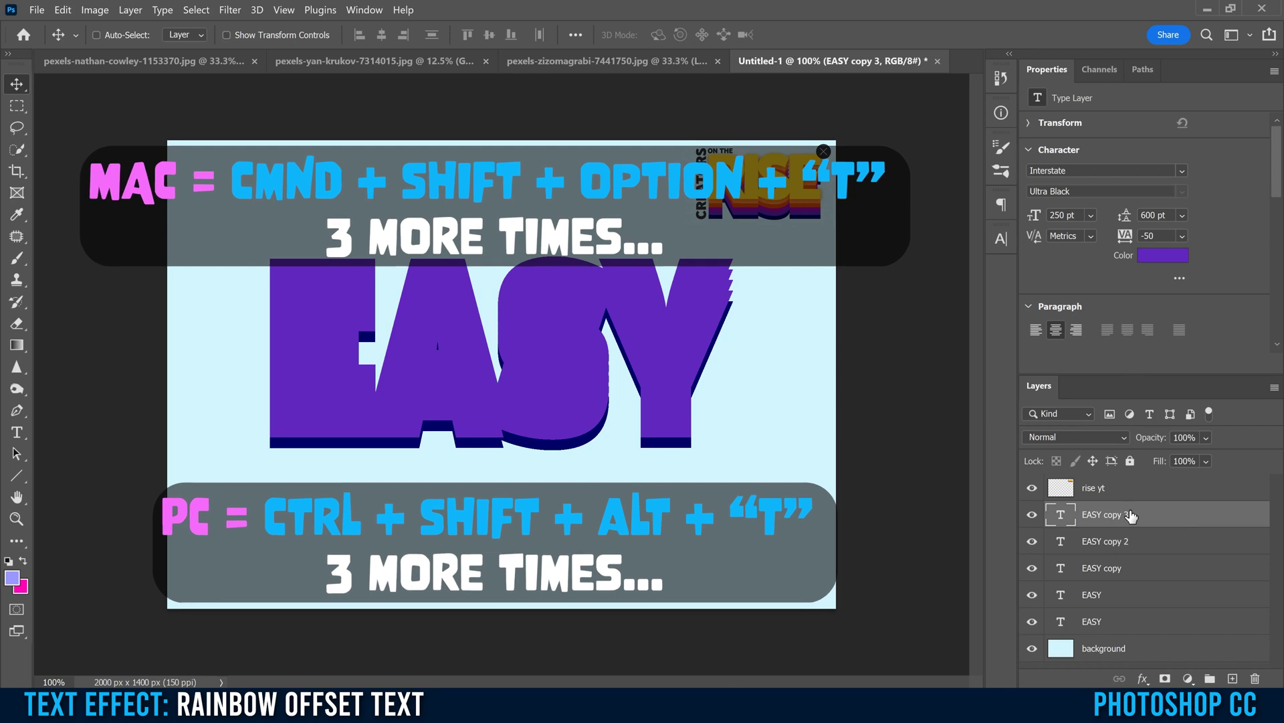
pyautogui.hotkey('ctrl', 'shift', 'alt', 't')
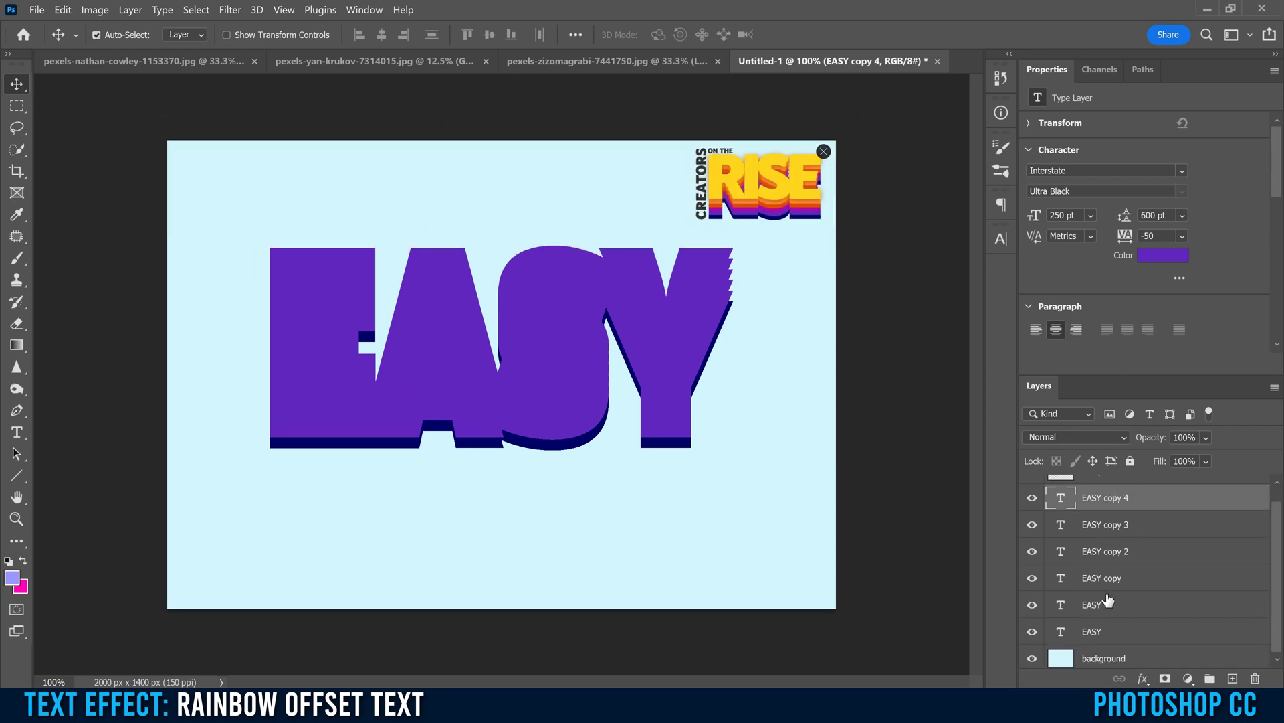
# Step: Hide the EASY copy 4, EASY copy 3 and EASY copy 2 layers
pyautogui.click(1032, 498)
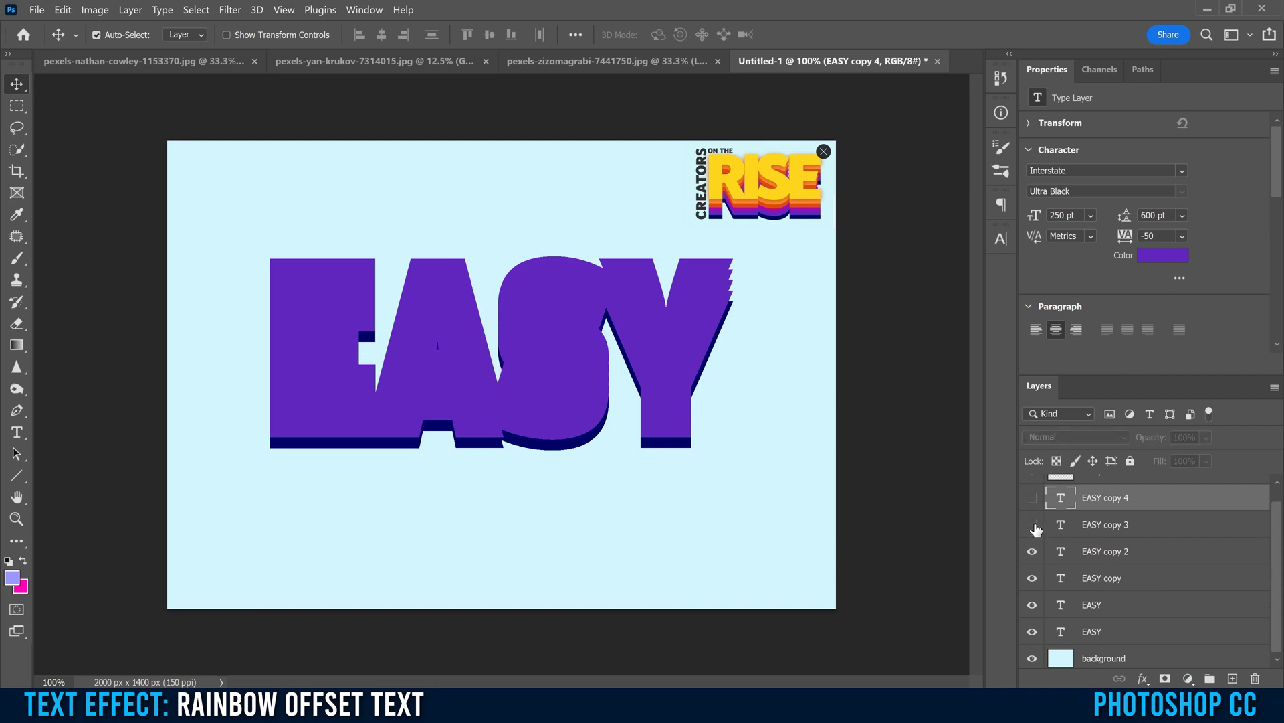
pyautogui.click(1034, 525)
pyautogui.click(1033, 553)
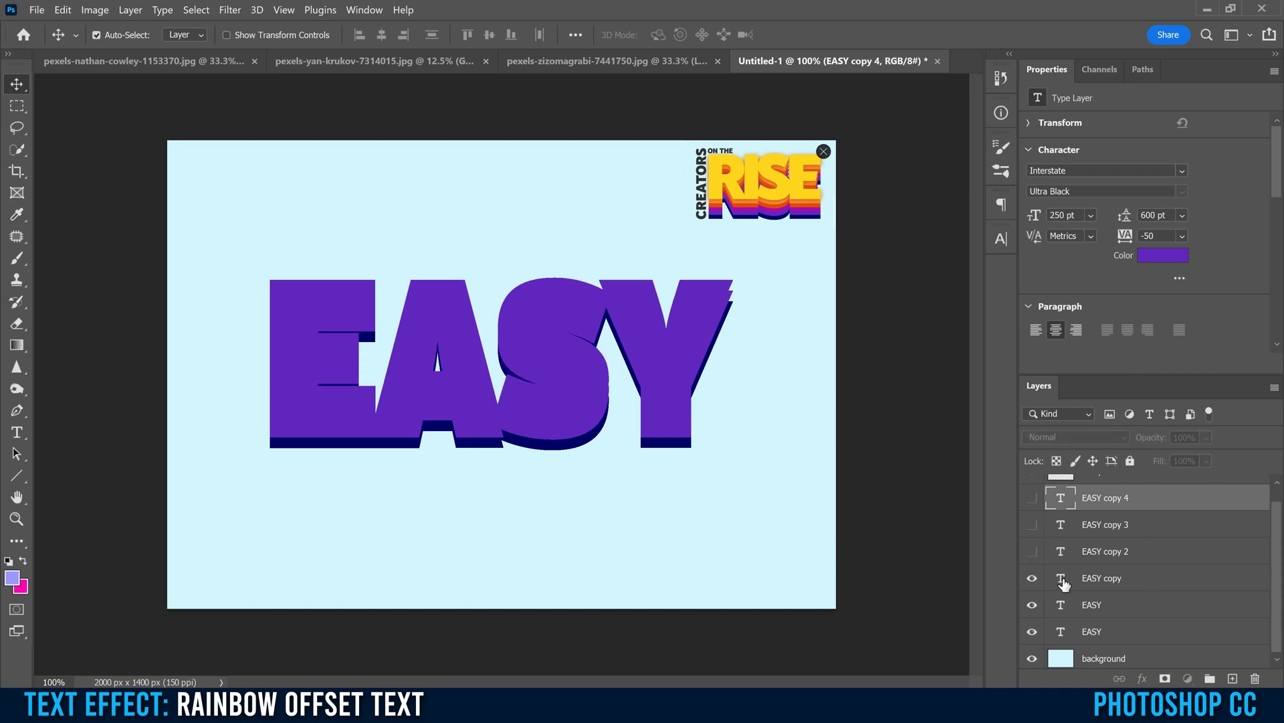
# Step: Recolour EASY copy's text magenta AA09AA, then show EASY copy 2 again
pyautogui.click(1069, 582)
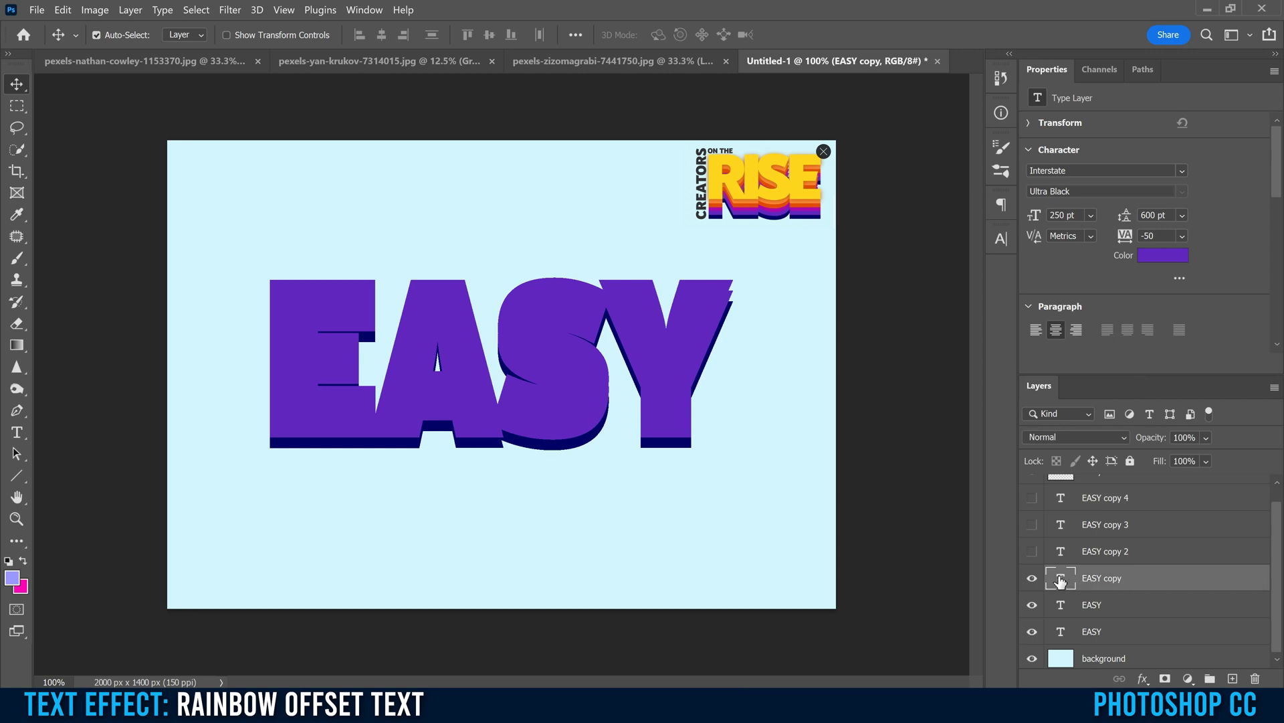
pyautogui.doubleClick(1060, 580)
pyautogui.click(668, 34)
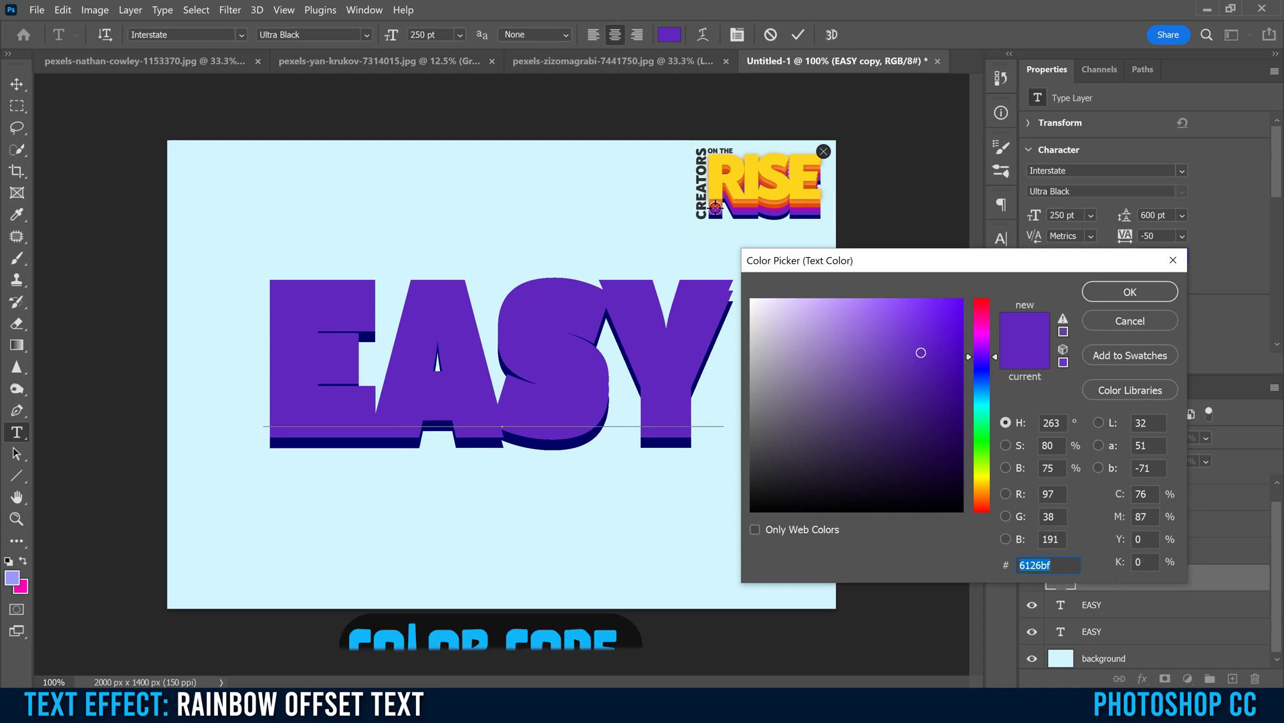
pyautogui.write('aa09aa')
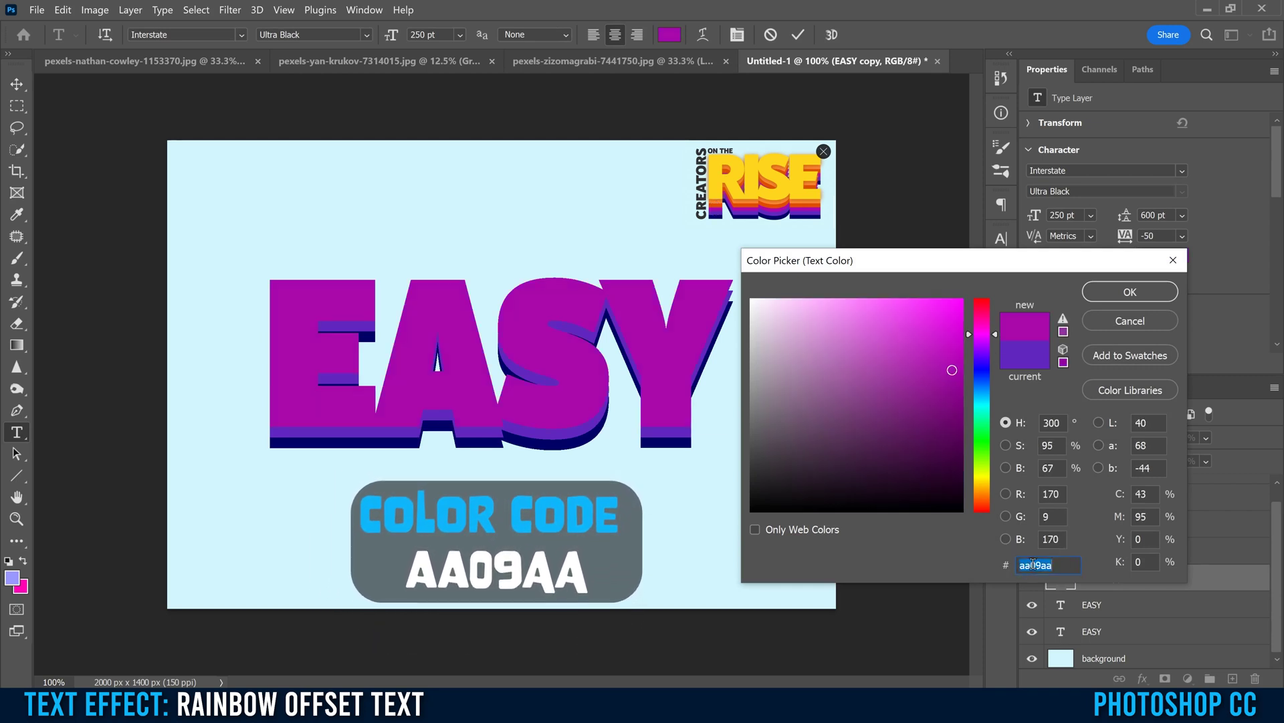
pyautogui.click(1117, 291)
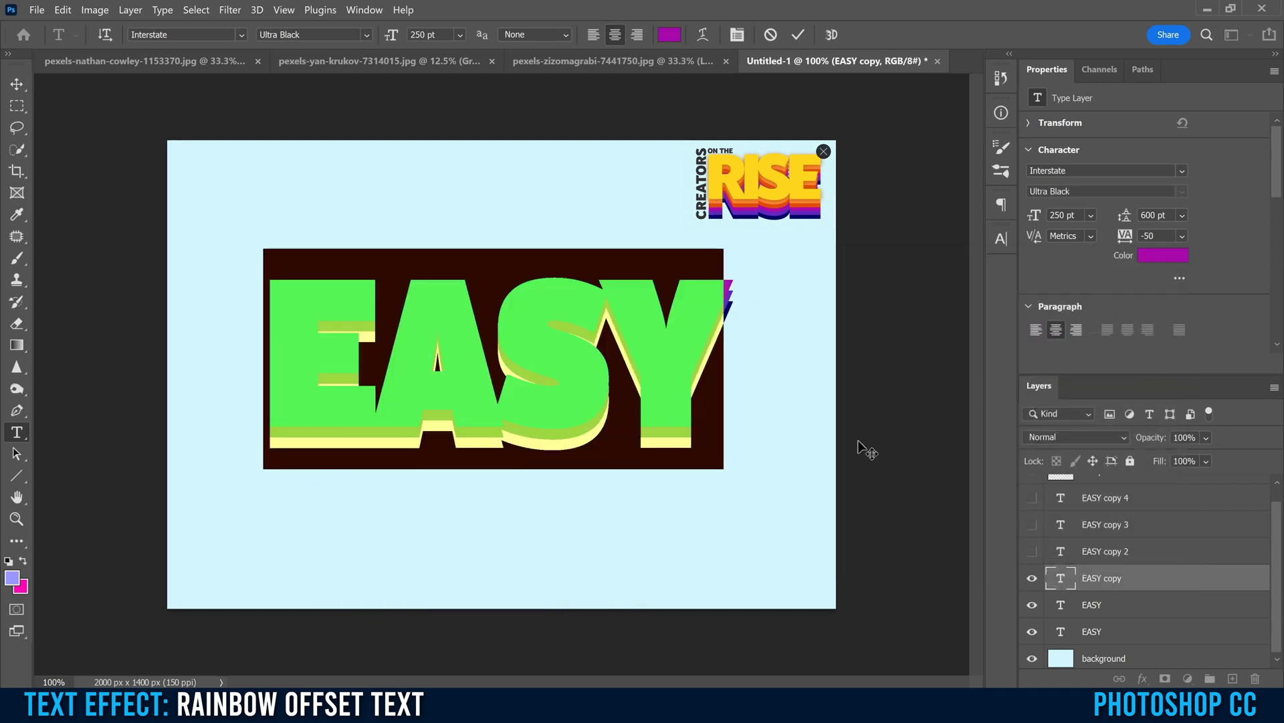
pyautogui.hotkey('ctrl', 'Return')
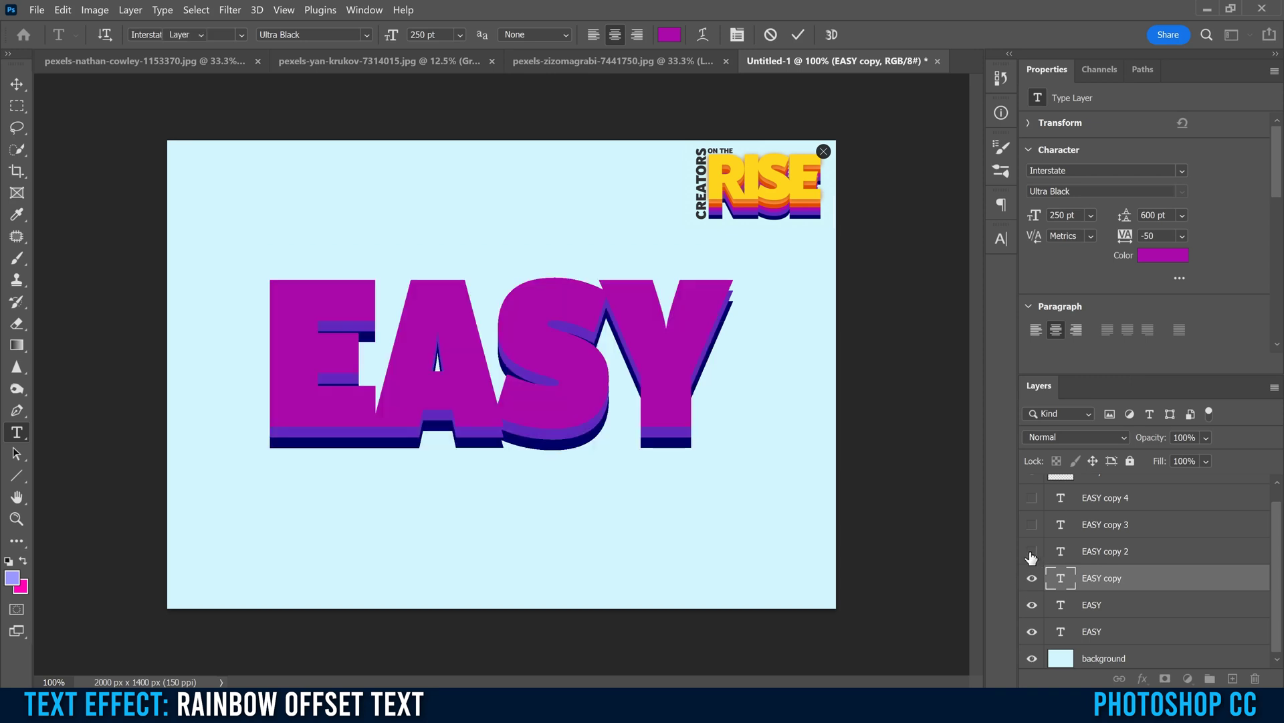
pyautogui.press('v')
pyautogui.click(1033, 551)
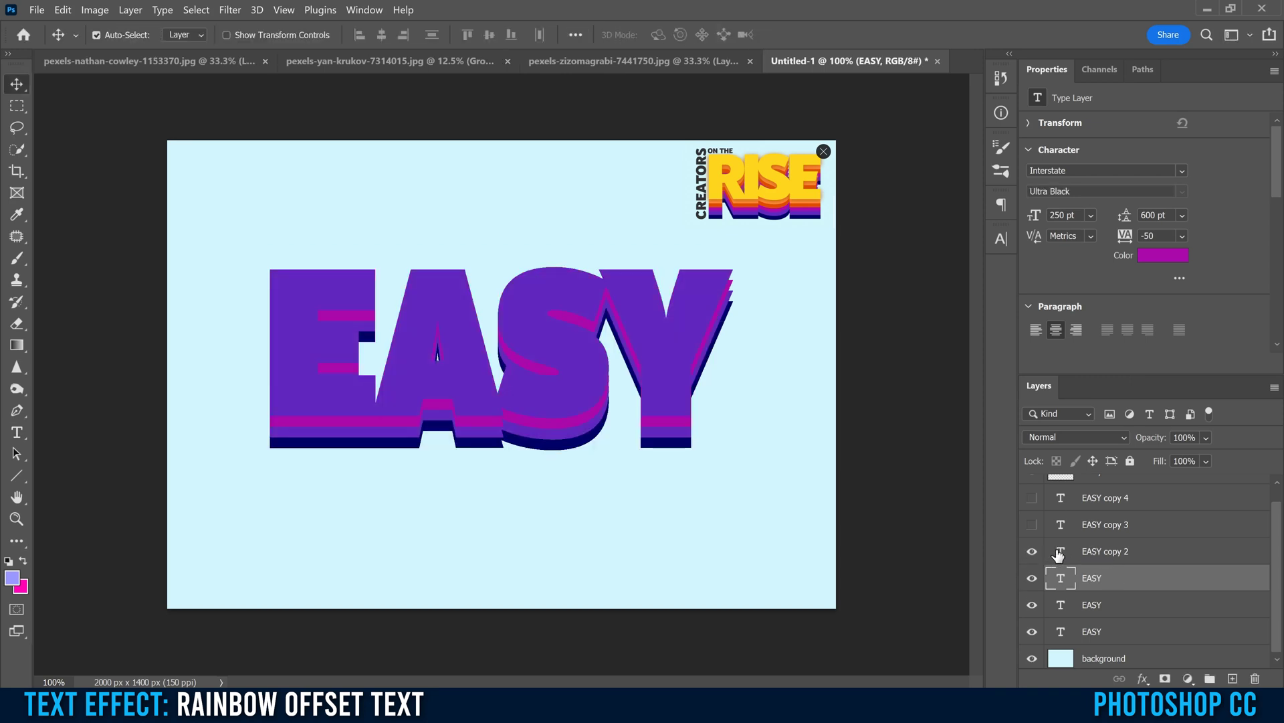
# Step: Change EASY copy 2's text colour to deep orange E14B00
pyautogui.doubleClick(1061, 552)
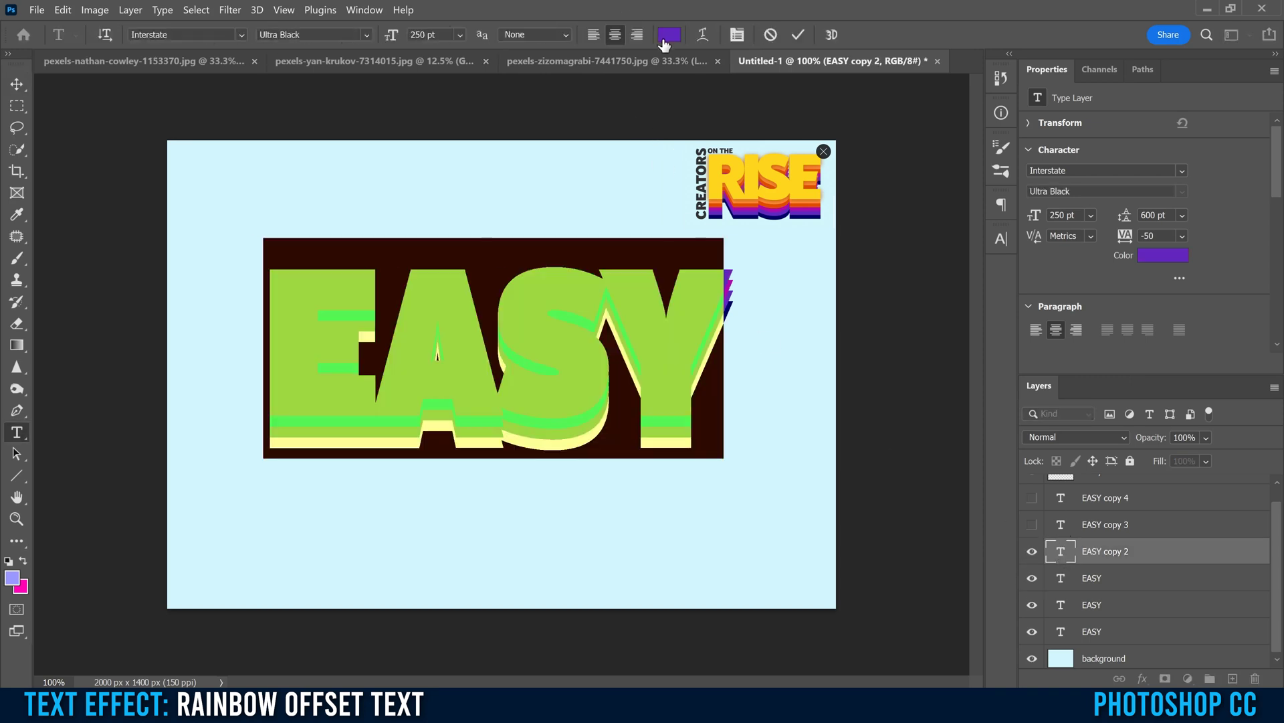
pyautogui.click(669, 34)
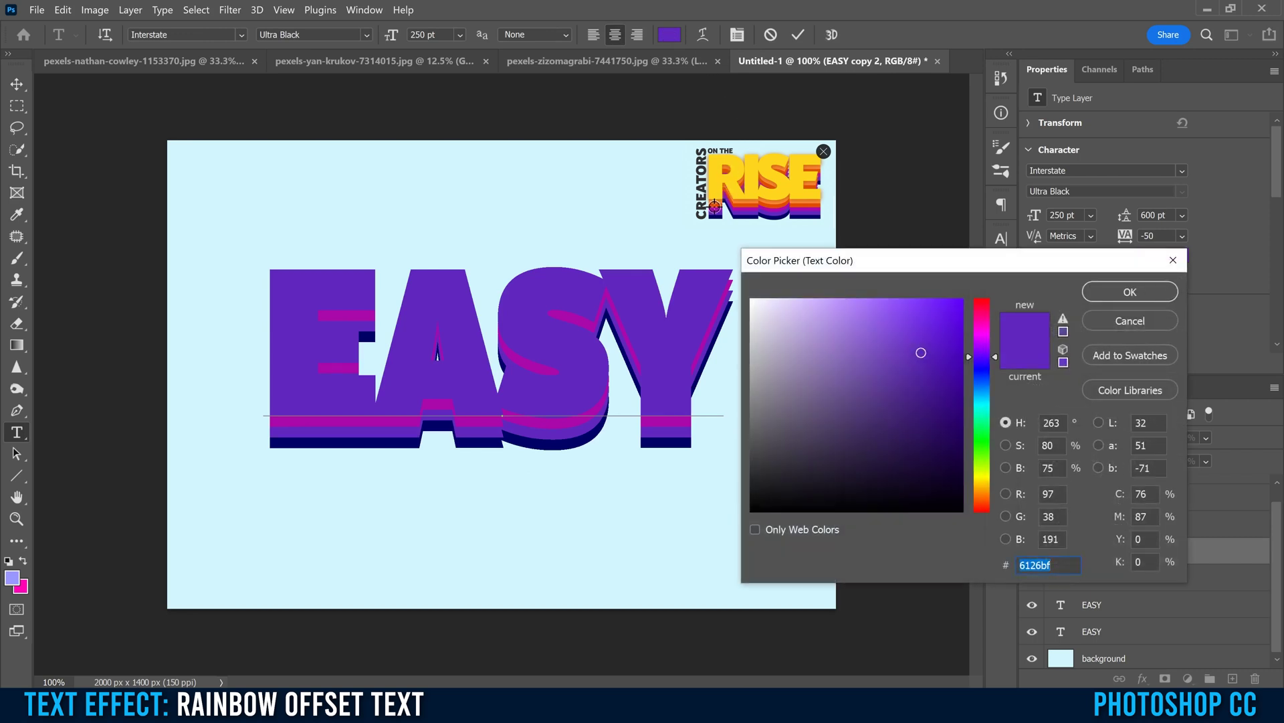
pyautogui.write('e14b00')
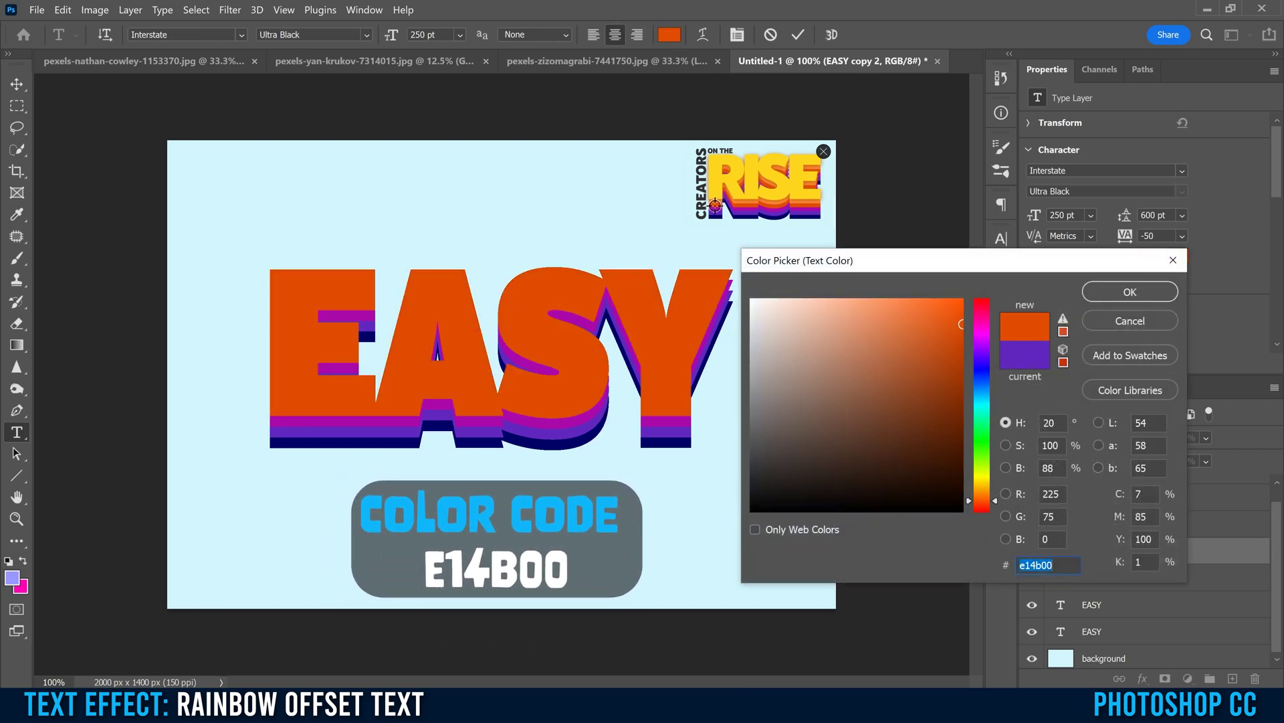
pyautogui.click(1111, 287)
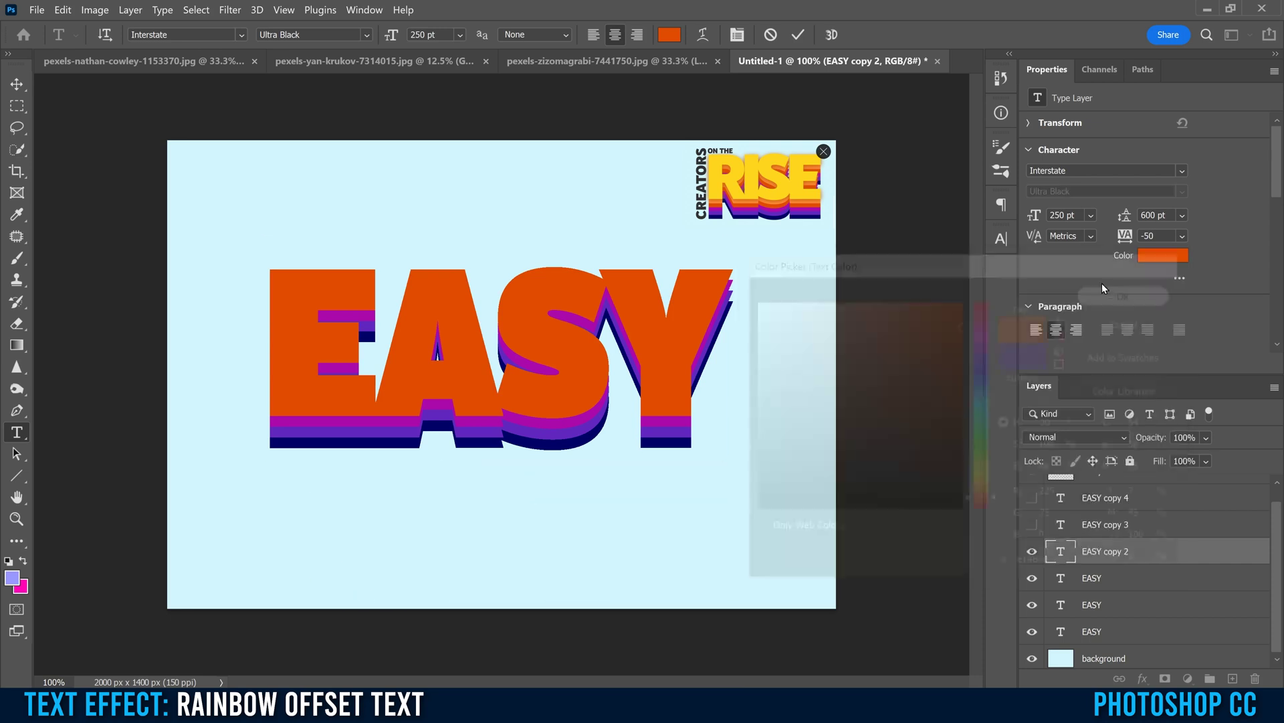
pyautogui.press('v')
# Step: Show EASY copy 3 and colour it orange E97B26, then reveal and select EASY copy 4
pyautogui.click(1032, 525)
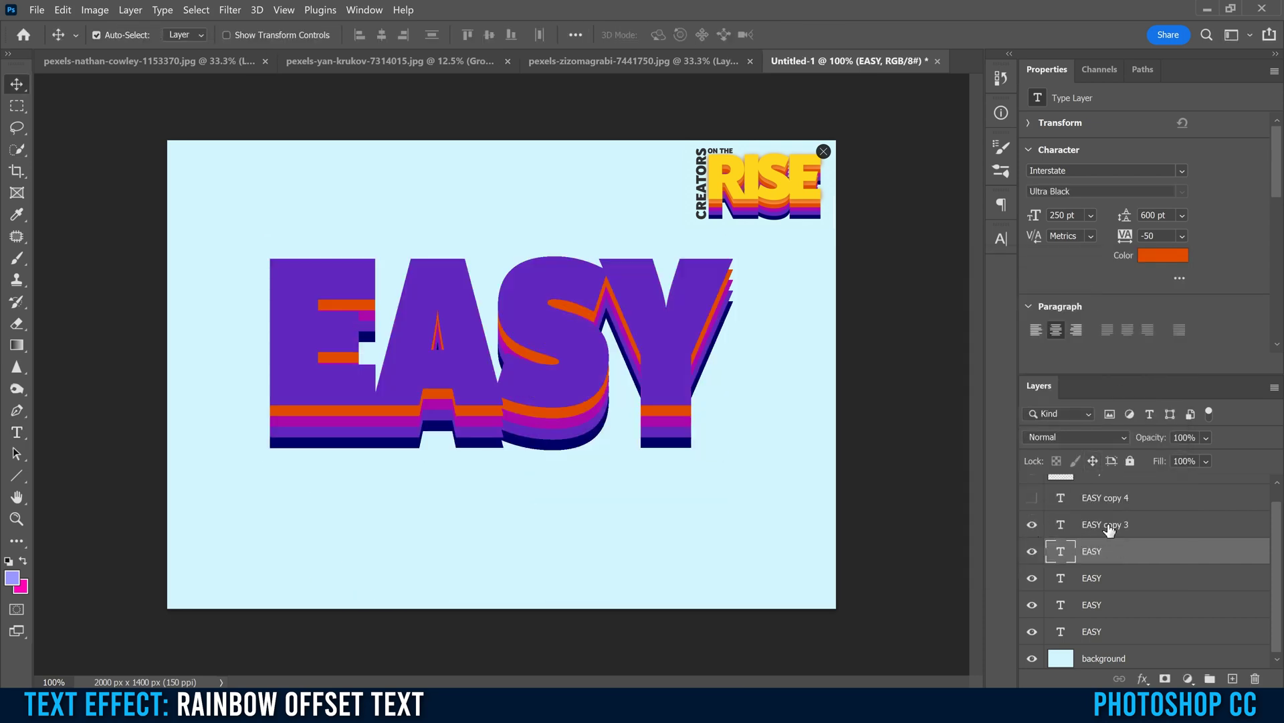
pyautogui.doubleClick(1061, 532)
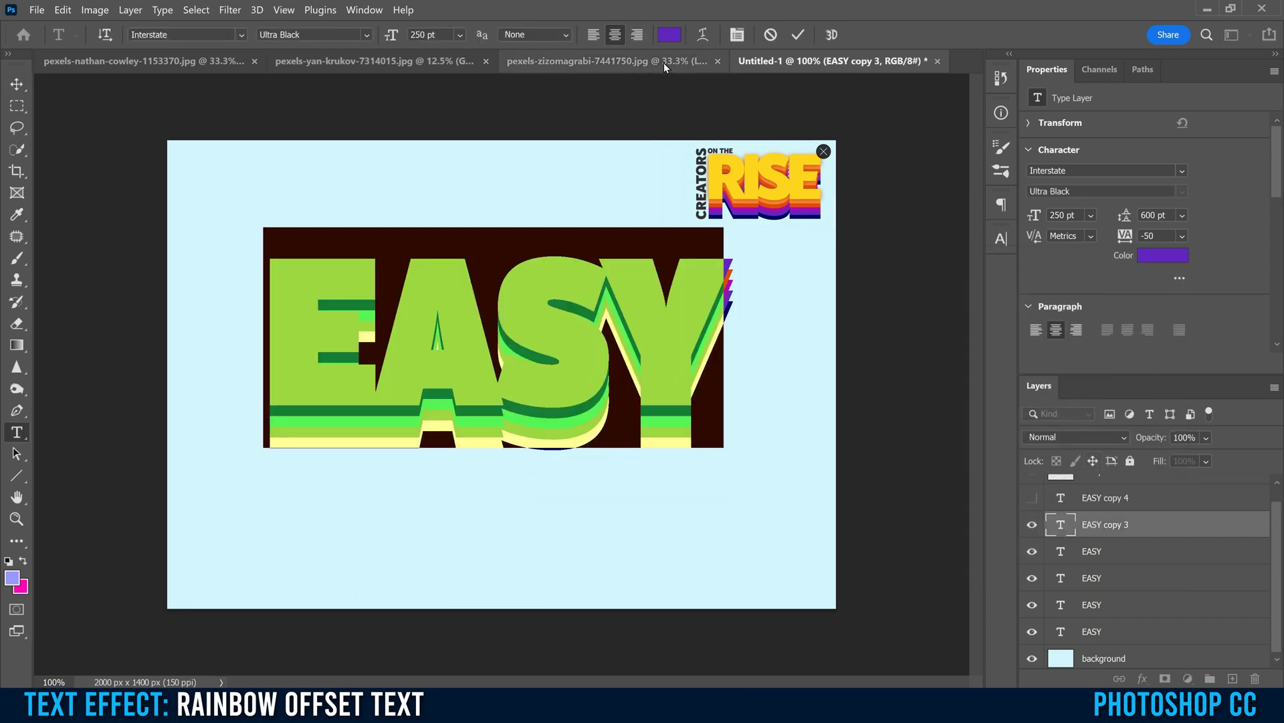
pyautogui.click(669, 35)
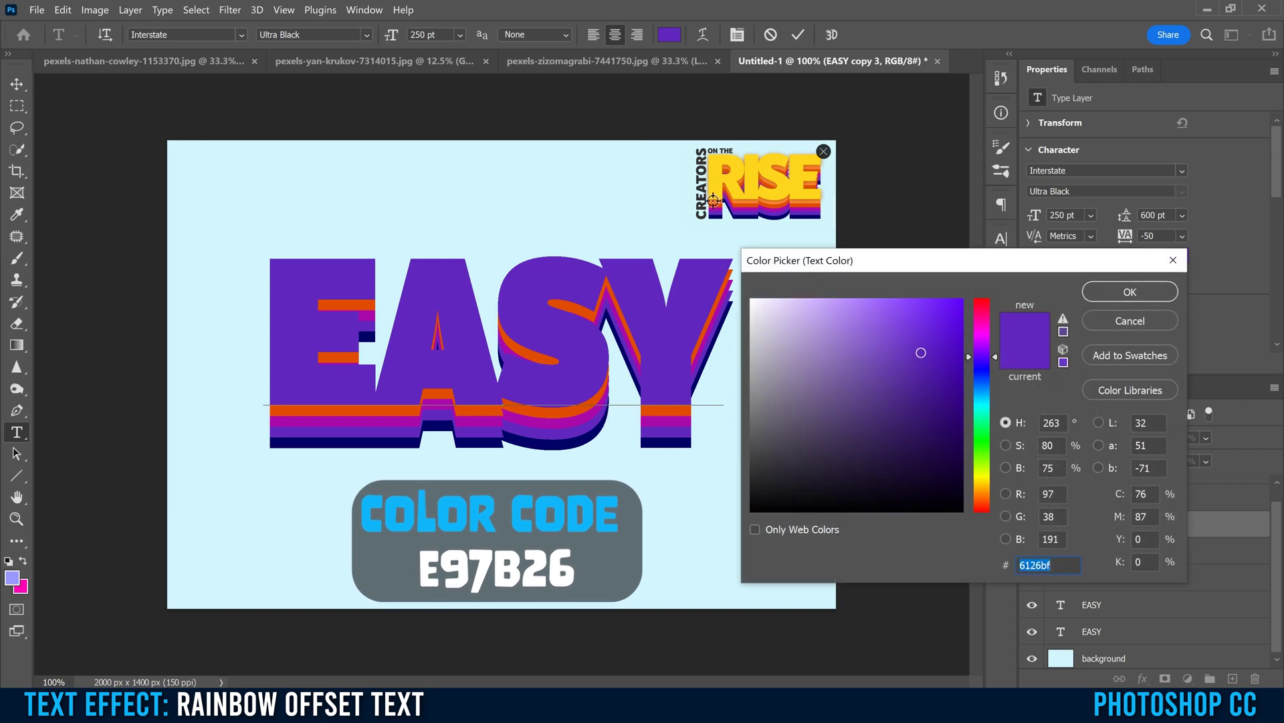
pyautogui.write('e97b26')
pyautogui.click(1106, 291)
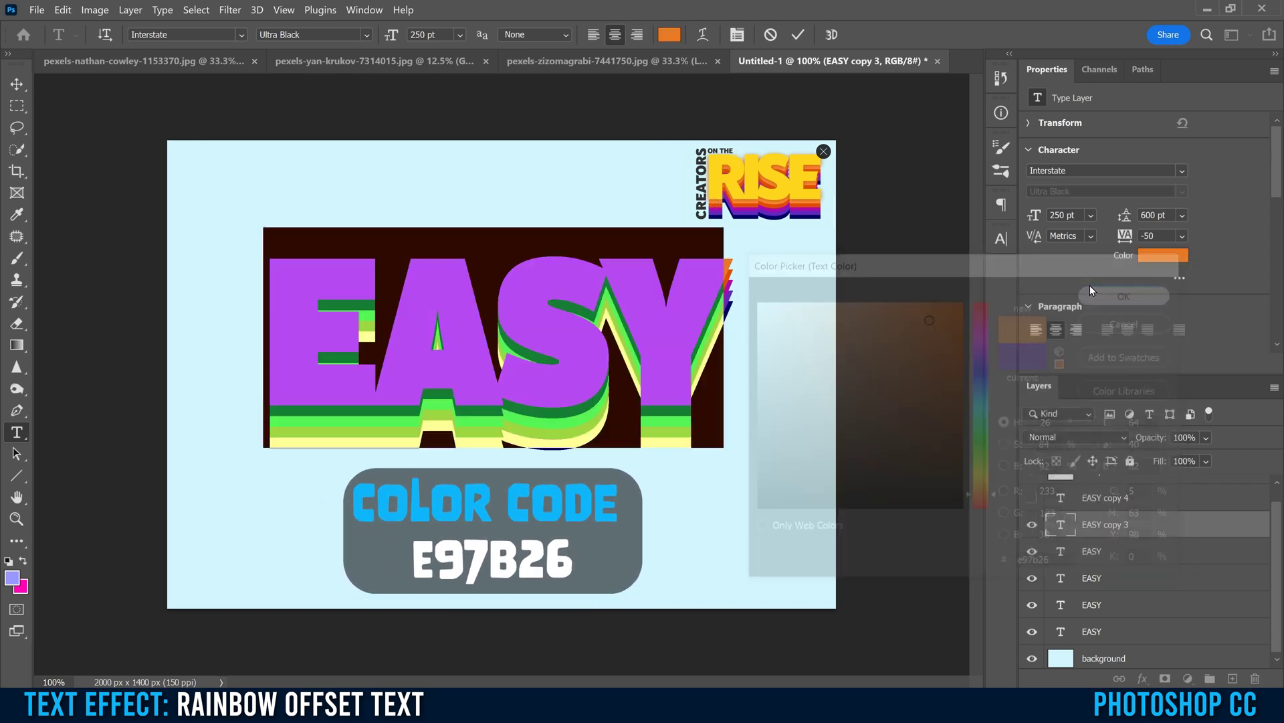
pyautogui.hotkey('ctrl', 'Return')
pyautogui.press('v')
pyautogui.click(1032, 497)
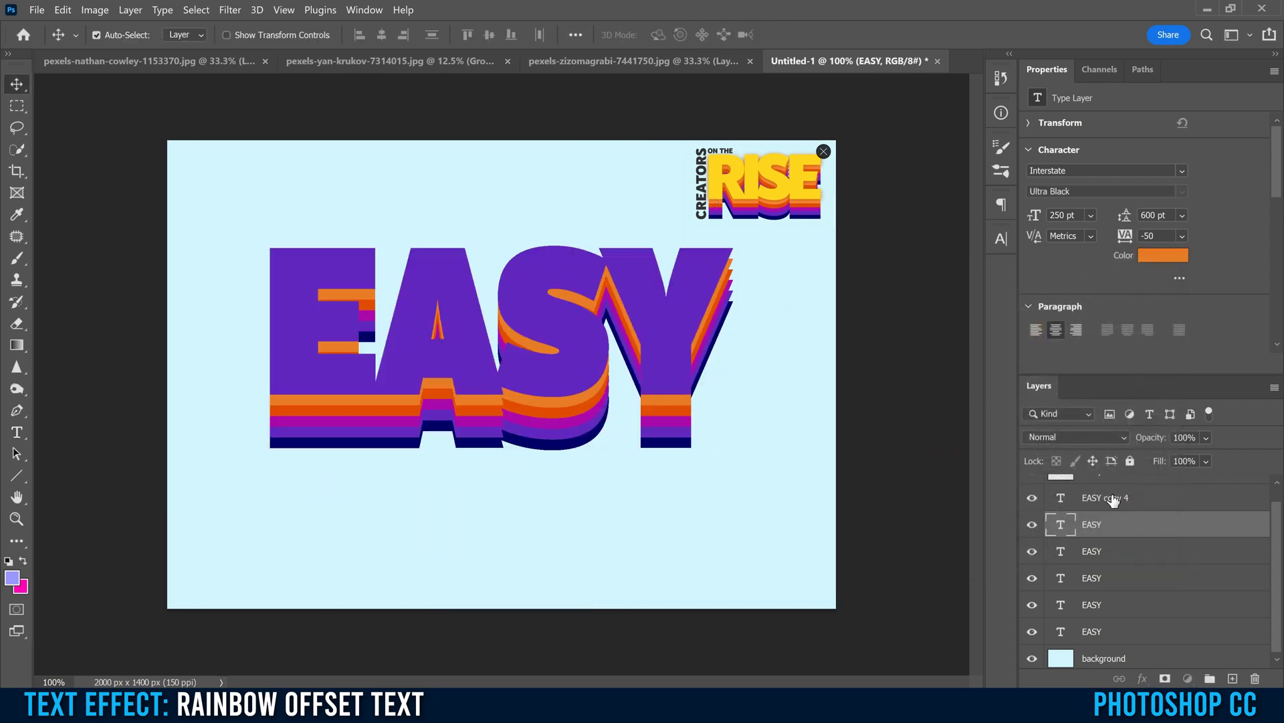
pyautogui.click(1069, 508)
# Step: Change EASY copy 4's text colour to yellow FFD61D and commit the edit
pyautogui.doubleClick(1061, 501)
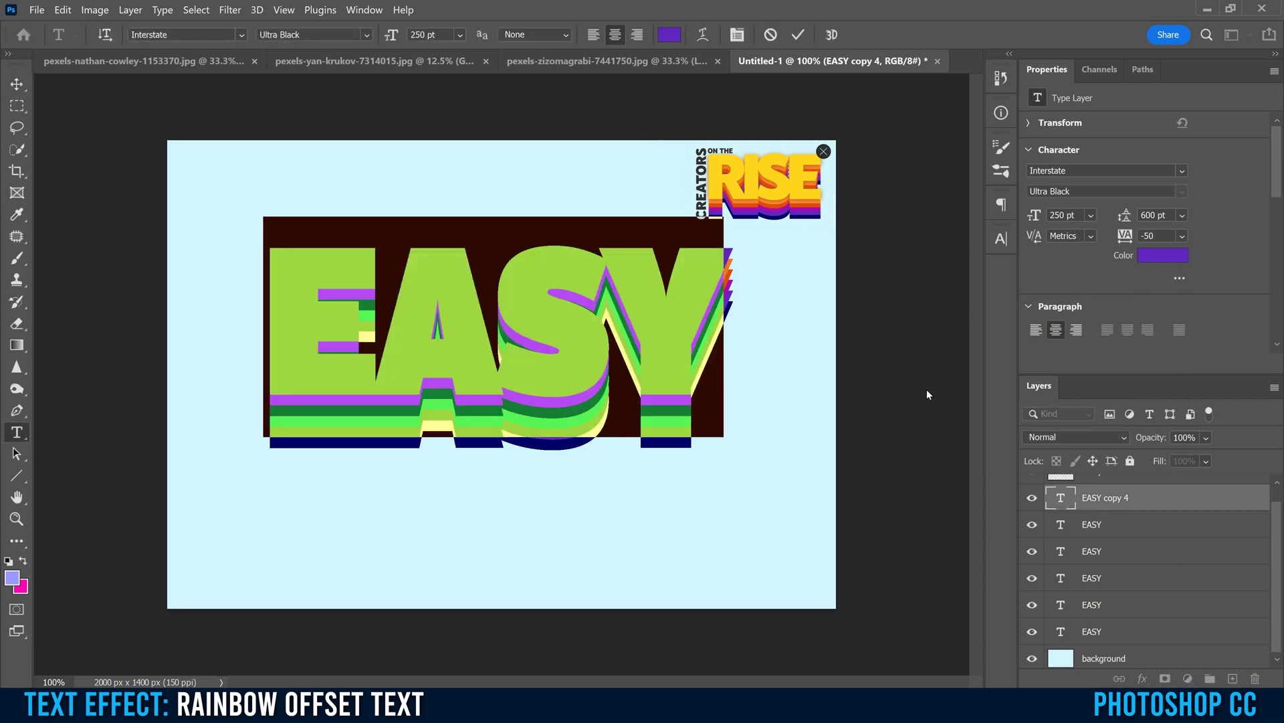
pyautogui.click(669, 34)
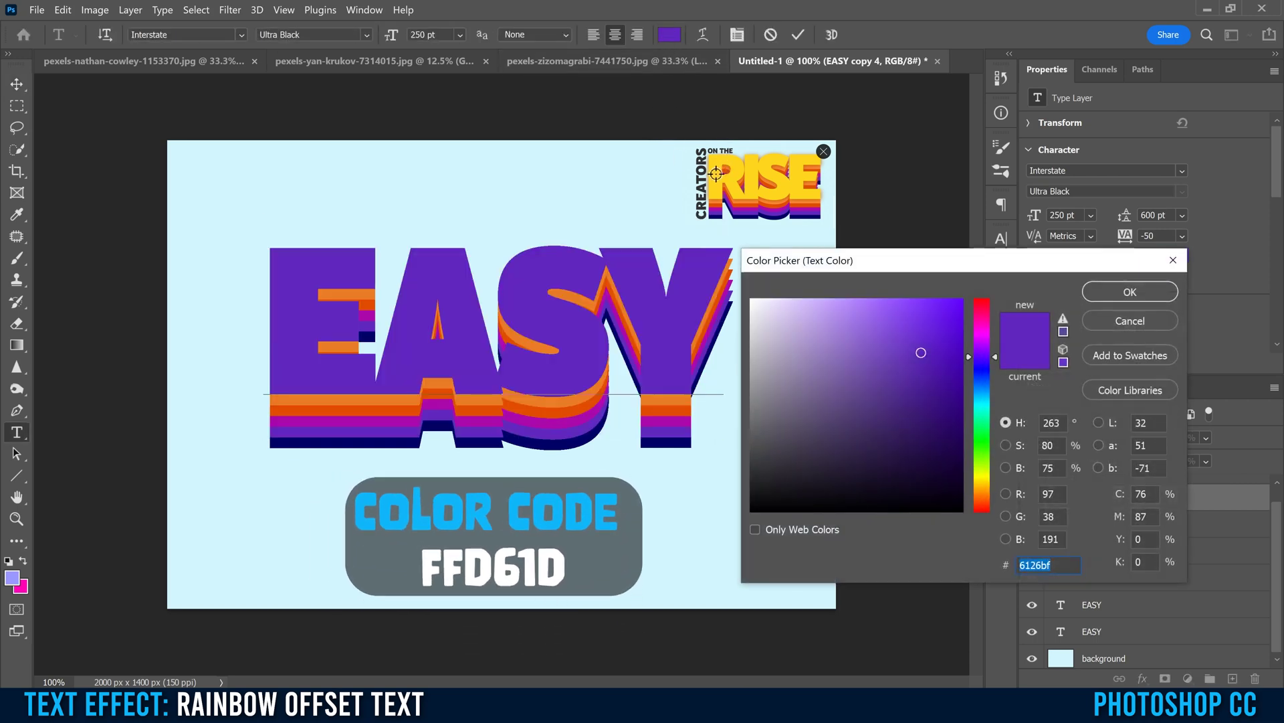
pyautogui.write('ffd61d')
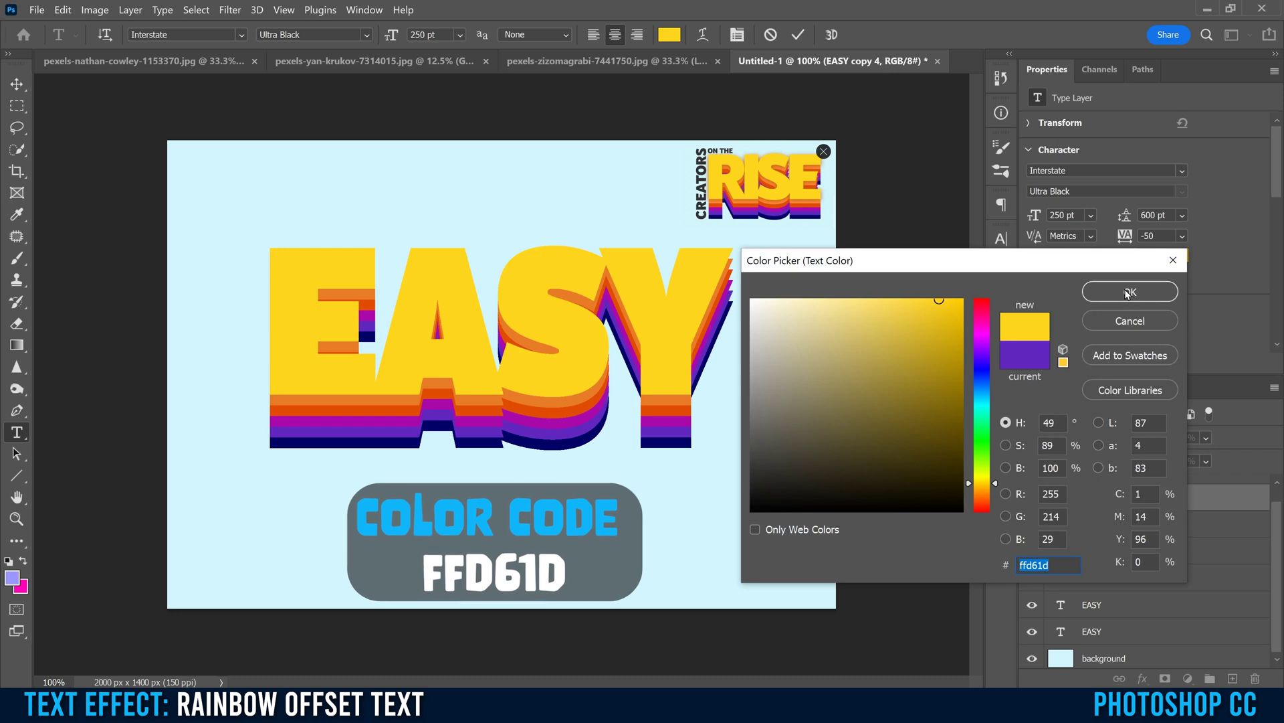
pyautogui.click(1128, 291)
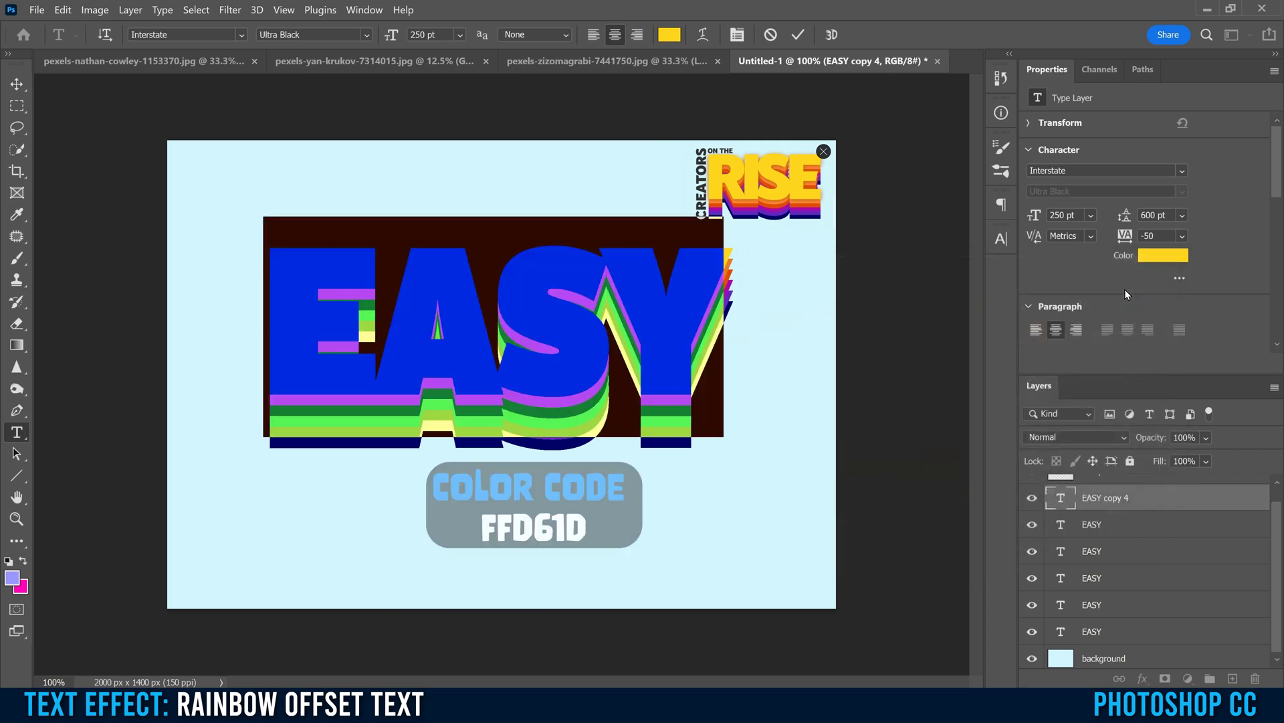
pyautogui.click(797, 35)
pyautogui.press('v')
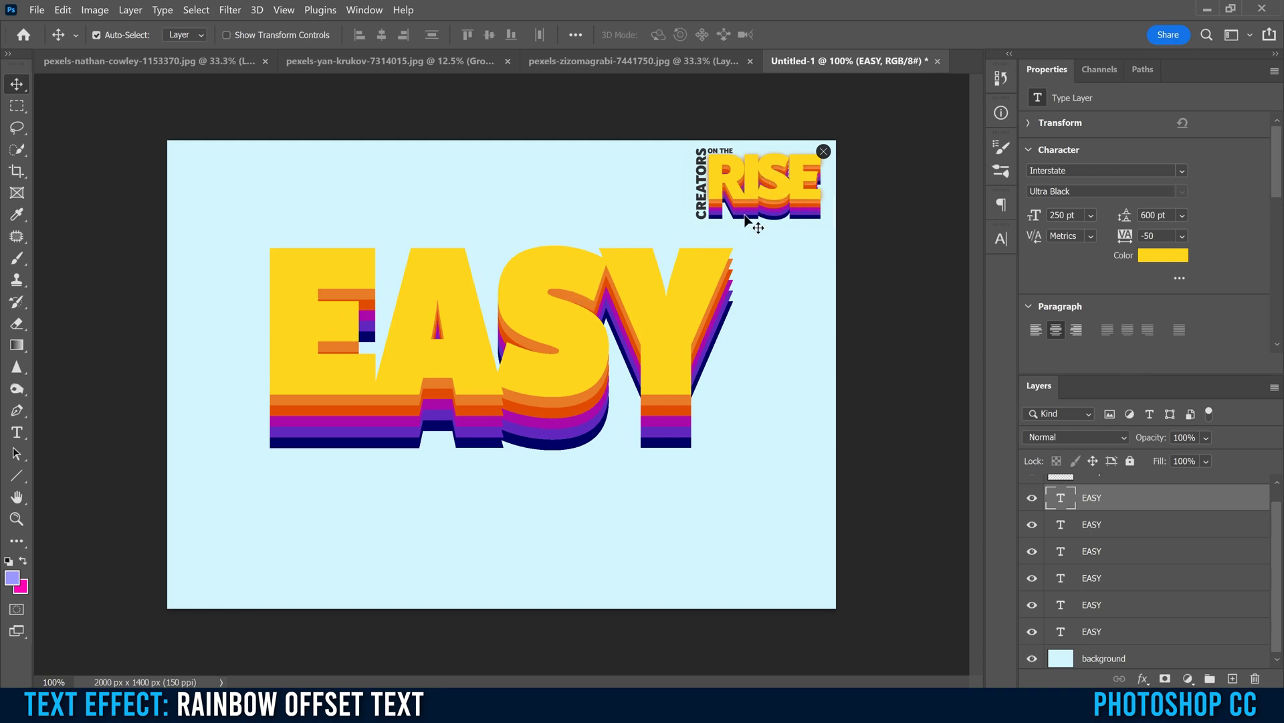
pyautogui.press('ctrl')
pyautogui.hotkey('ctrl', '=')
pyautogui.hotkey('ctrl', '=')
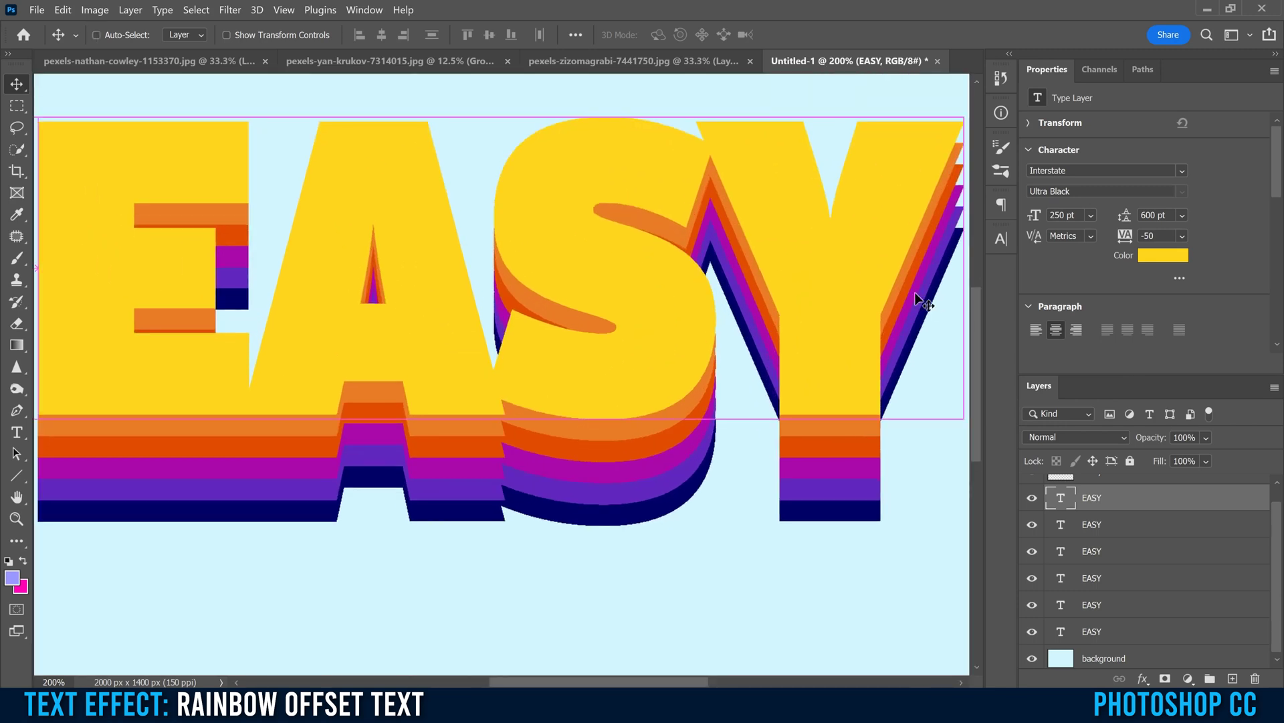
pyautogui.moveTo(532, 680); pyautogui.dragTo(627, 680)
pyautogui.moveTo(978, 400); pyautogui.dragTo(977, 281)
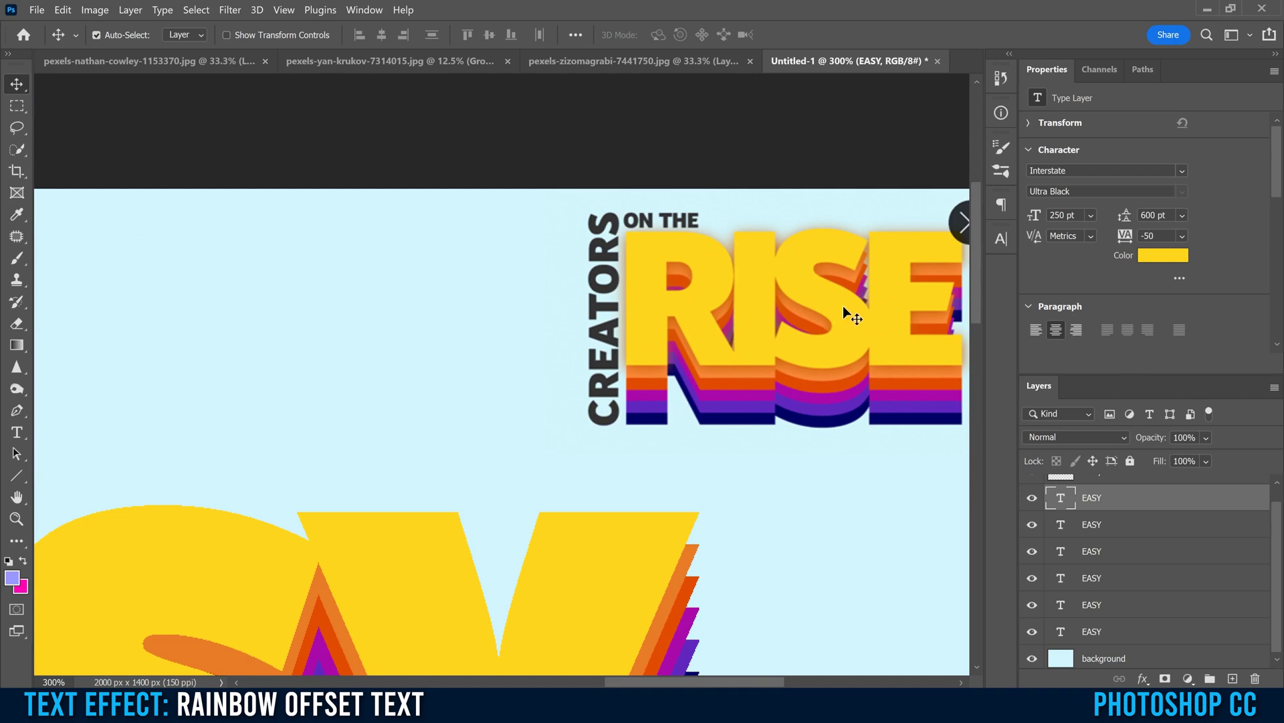
pyautogui.hotkey('ctrl', '1')
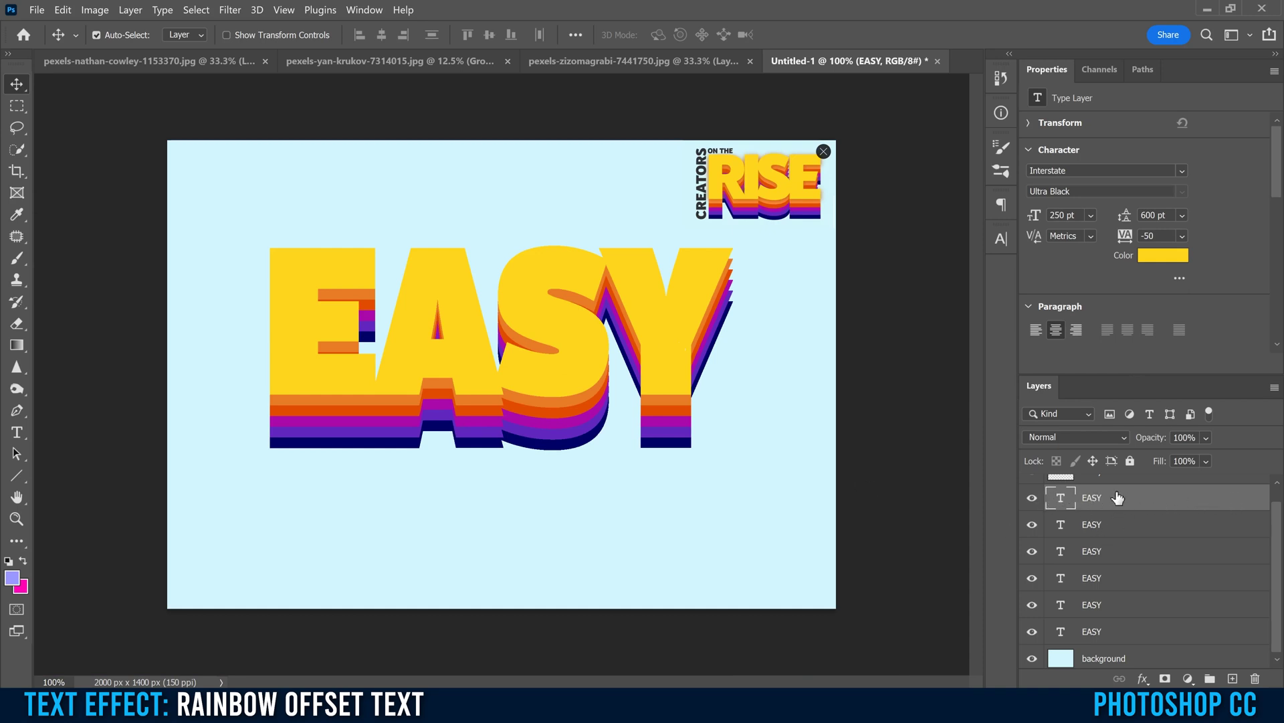
# Step: Open Layer Style for the top EASY layer and enable Drop Shadow
pyautogui.doubleClick(1244, 500)
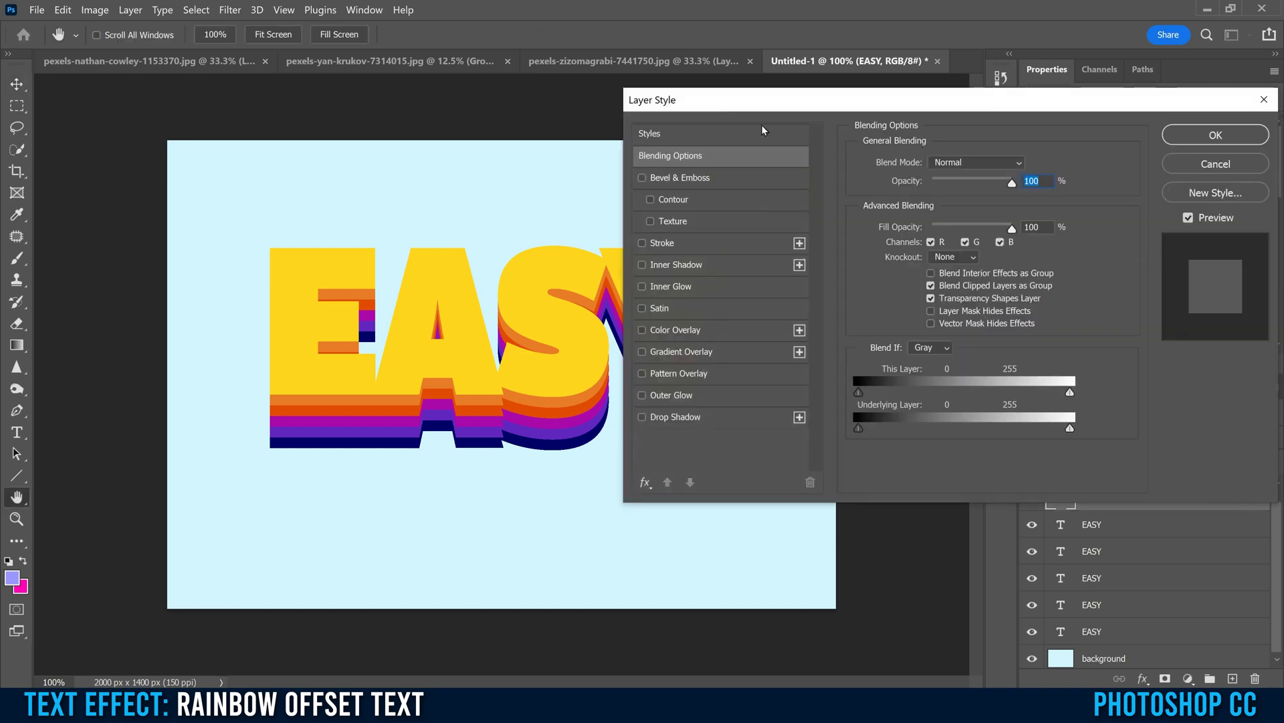
pyautogui.moveTo(732, 101); pyautogui.dragTo(860, 115)
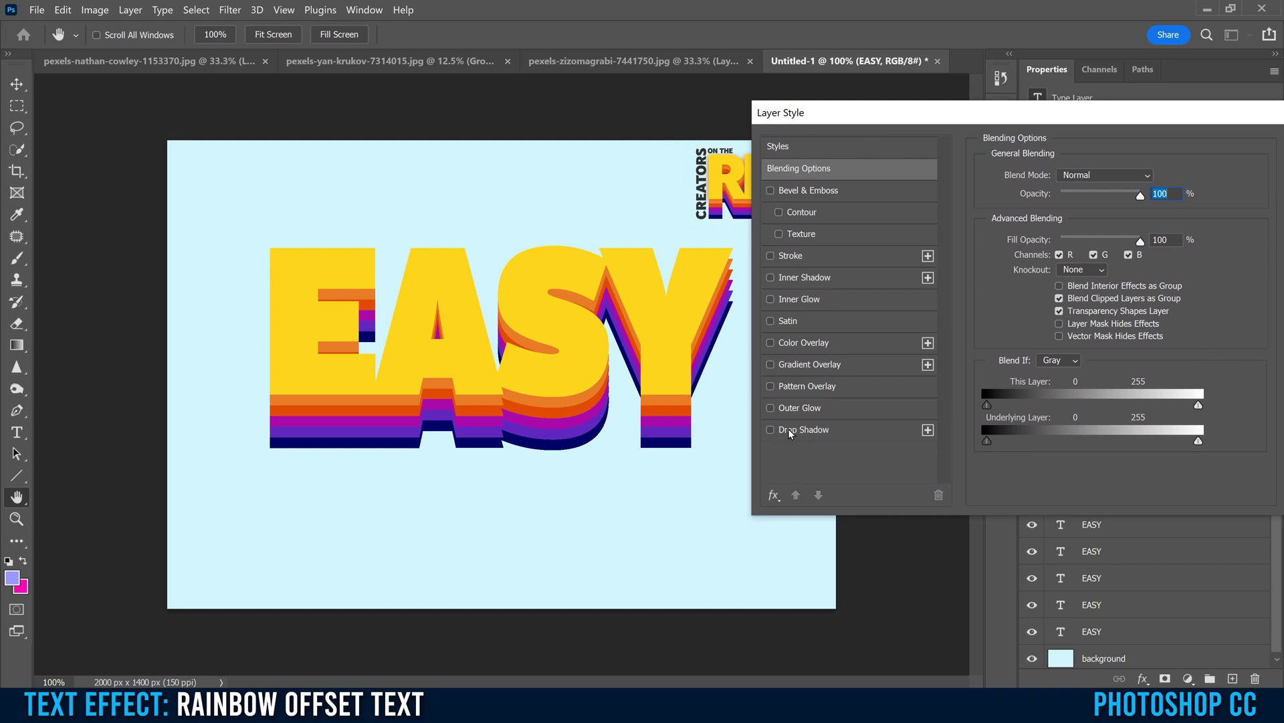
pyautogui.click(770, 429)
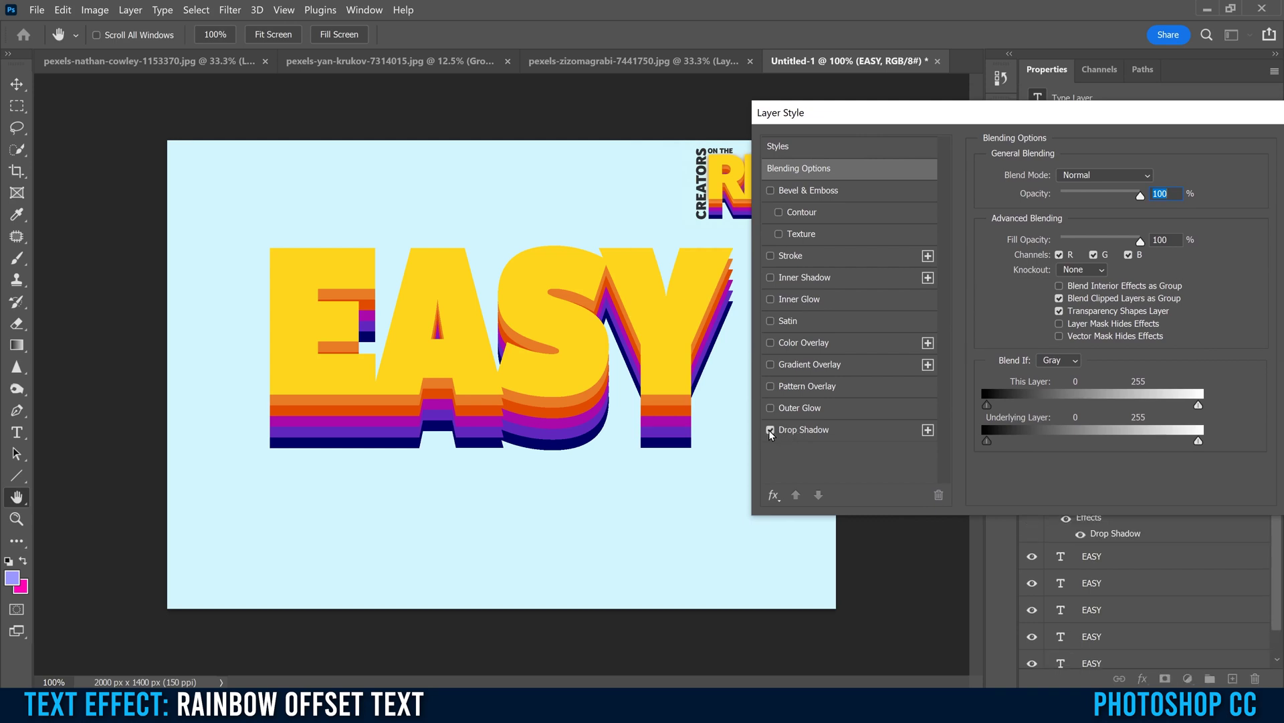
# Step: Set the Drop Shadow colour to dark red 741000
pyautogui.click(807, 430)
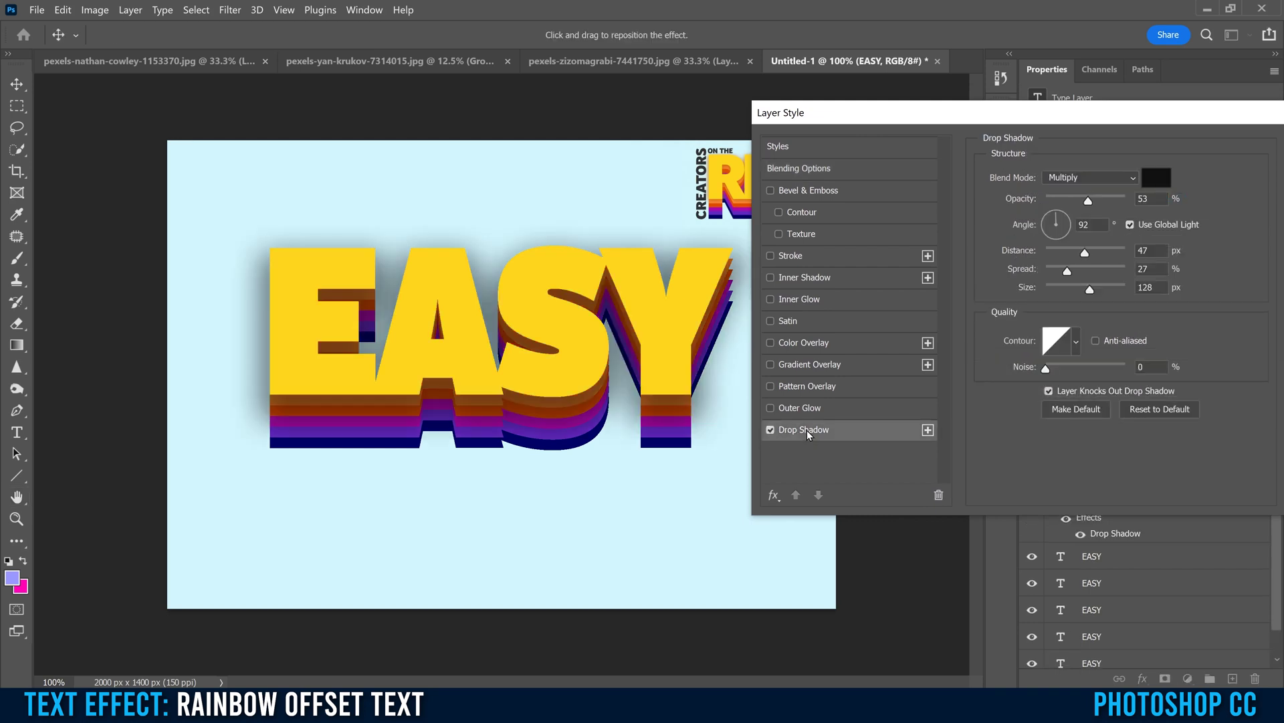
pyautogui.moveTo(1116, 112); pyautogui.dragTo(1085, 108)
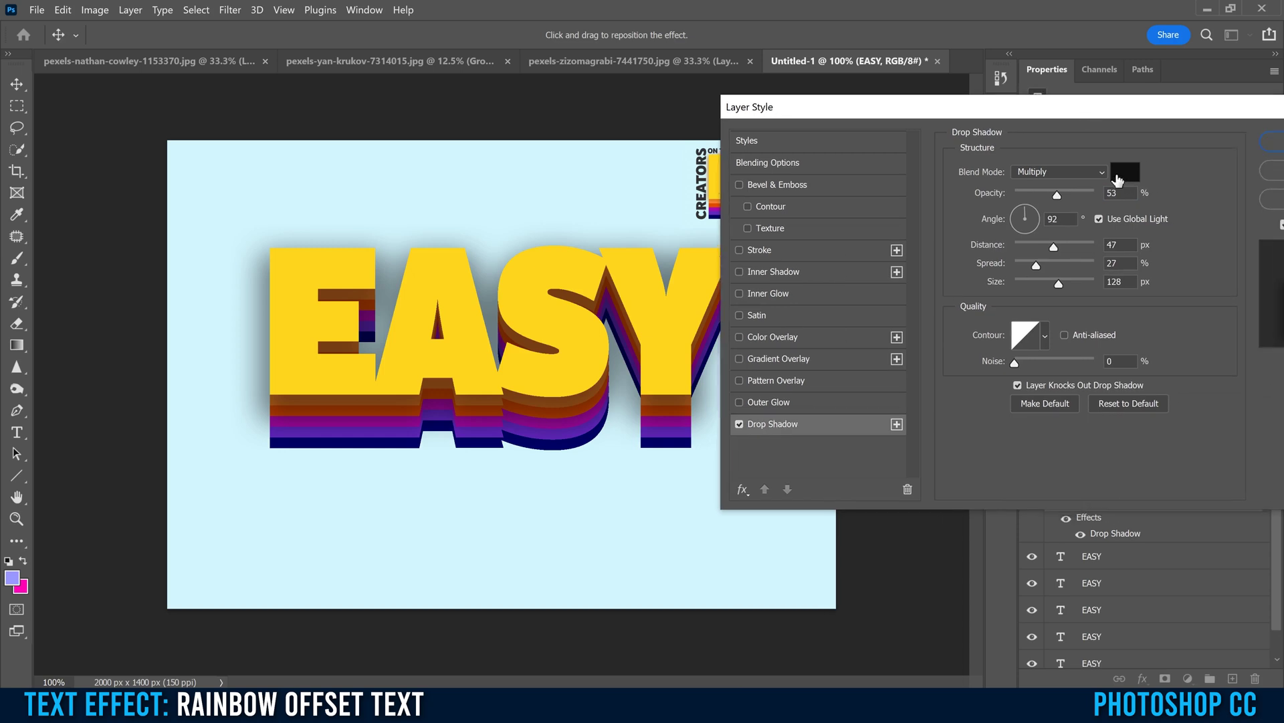
pyautogui.click(1126, 172)
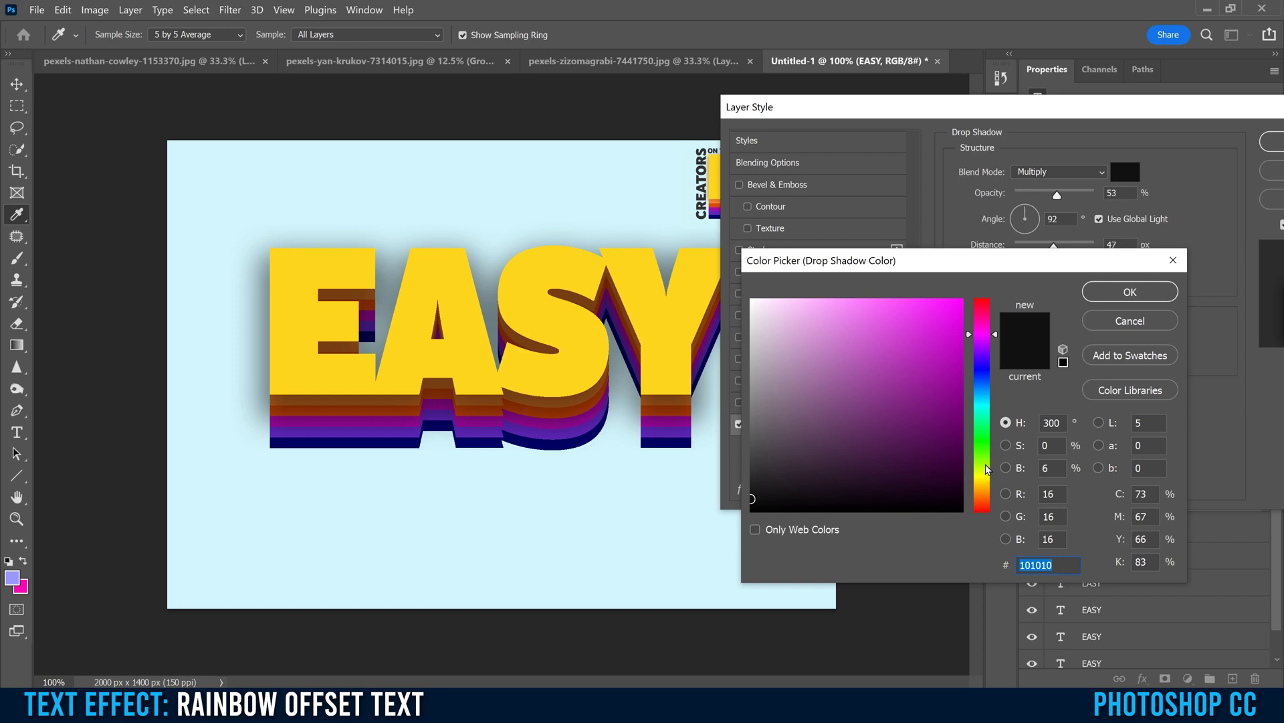
pyautogui.moveTo(992, 336); pyautogui.dragTo(992, 498)
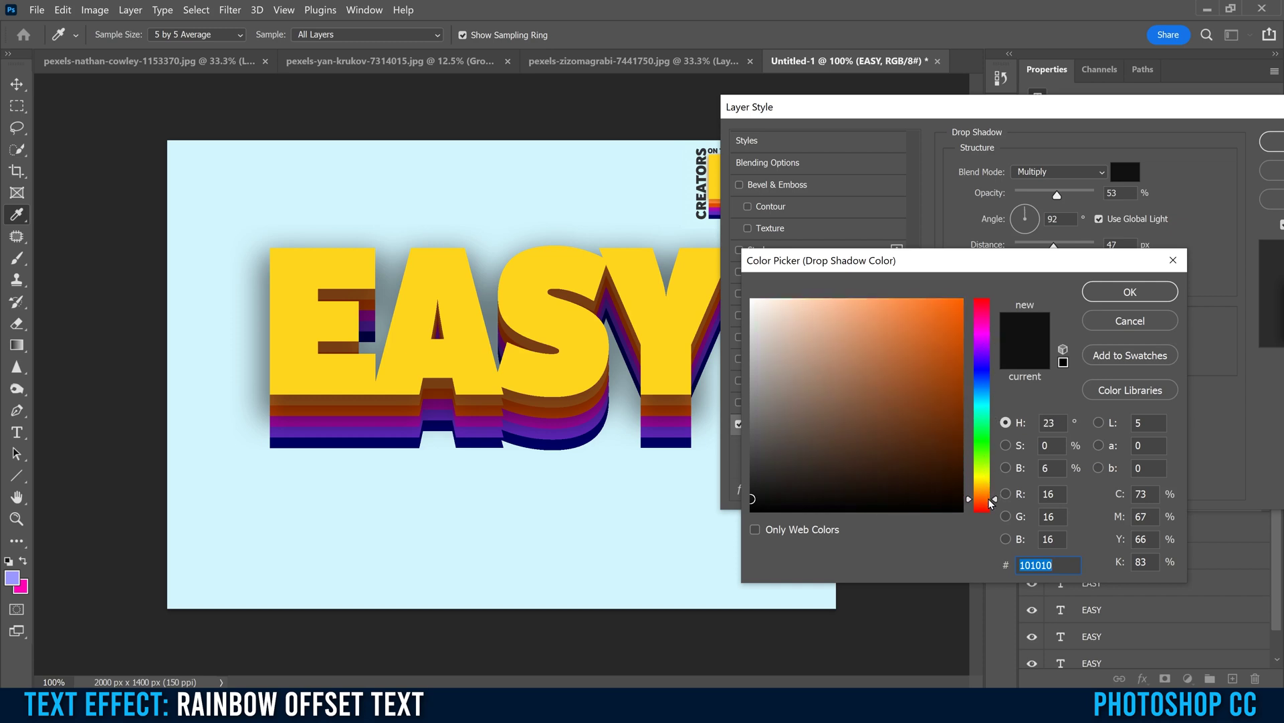
pyautogui.click(963, 354)
pyautogui.click(962, 316)
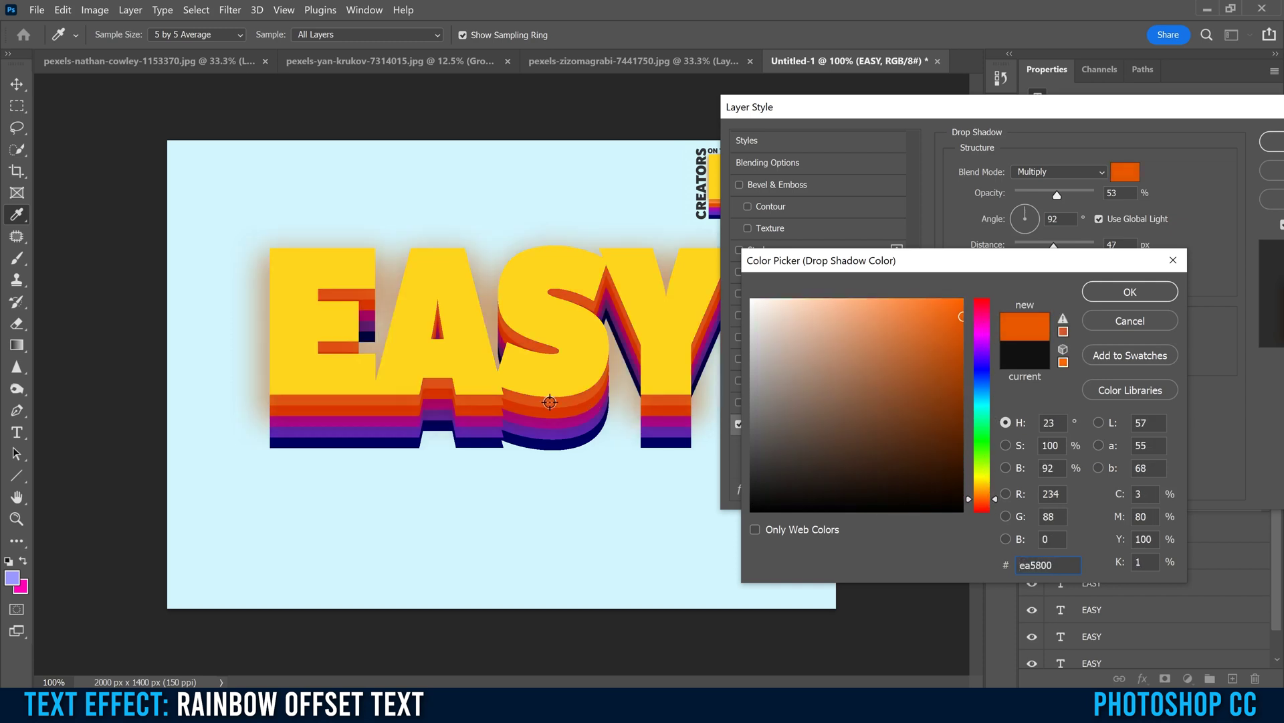
pyautogui.moveTo(961, 321)
pyautogui.mouseDown()
pyautogui.moveTo(1006, 505)
pyautogui.moveTo(964, 405)
pyautogui.moveTo(970, 415)
pyautogui.mouseUp()
pyautogui.moveTo(986, 491); pyautogui.dragTo(992, 507)
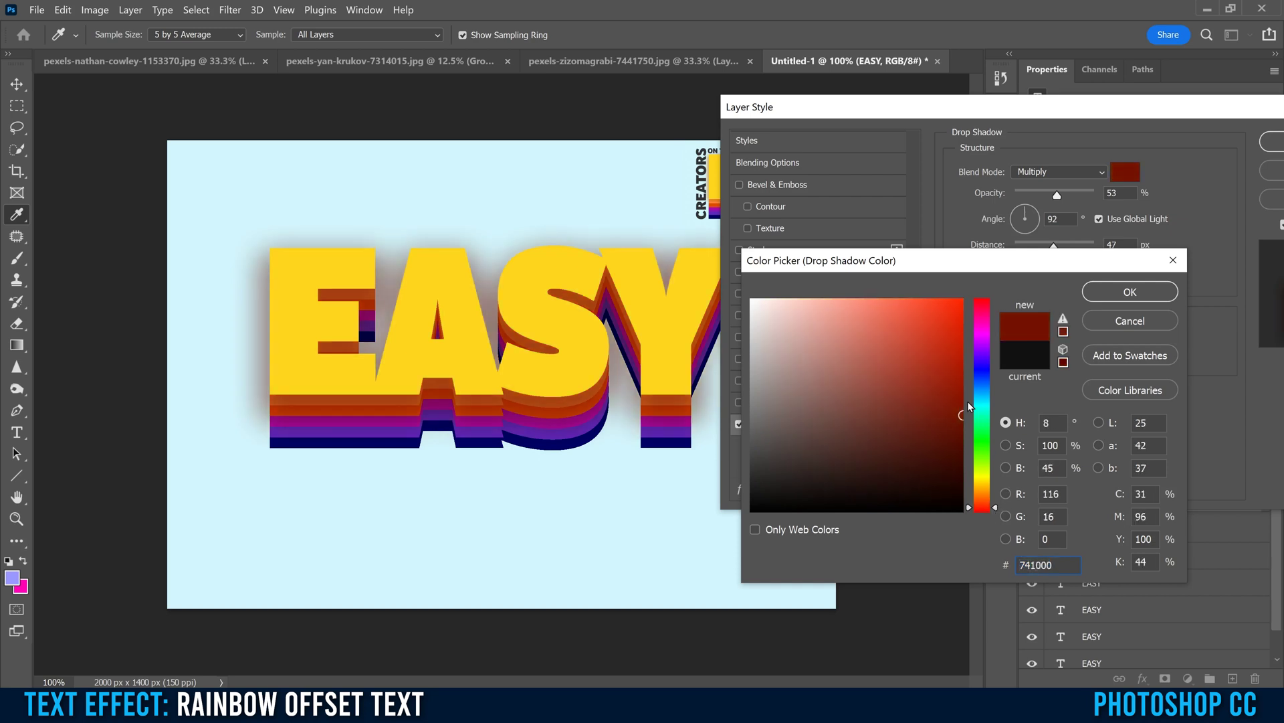
pyautogui.click(1111, 293)
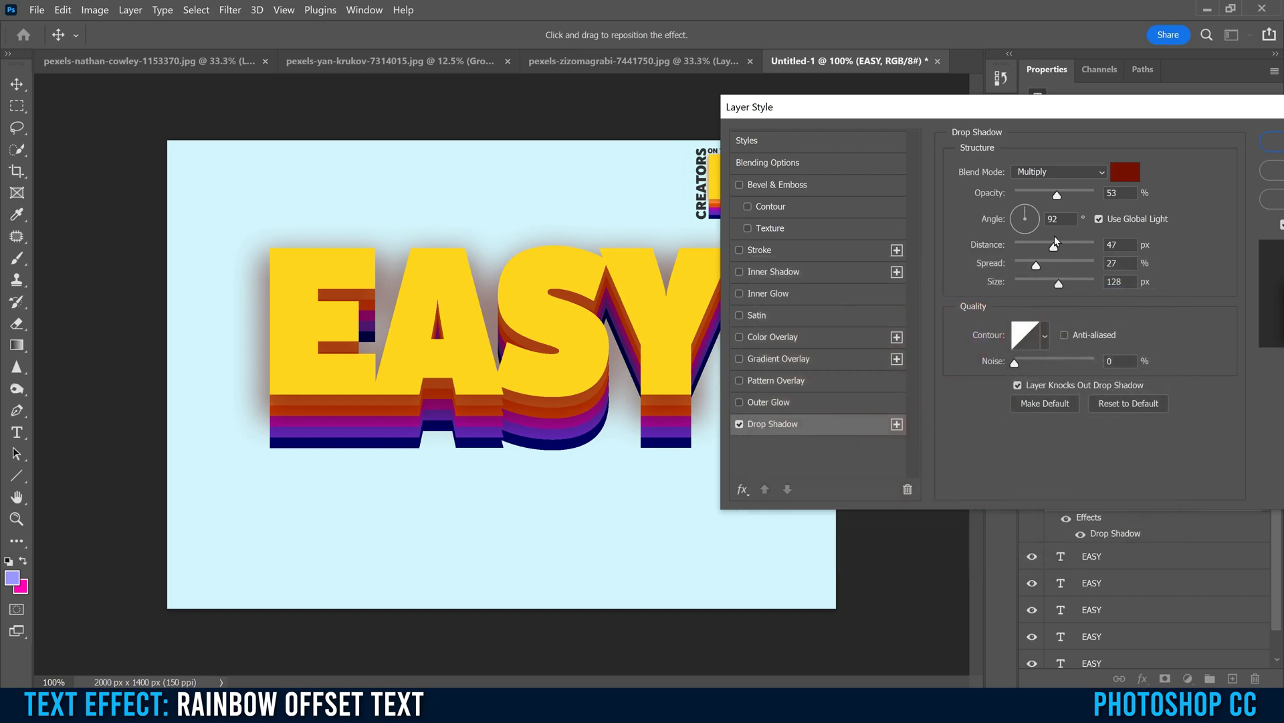
# Step: Give the drop shadow 0 spread, 40 px size, about 50% opacity and 8 px distance, then apply
pyautogui.moveTo(1054, 248); pyautogui.dragTo(1015, 249)
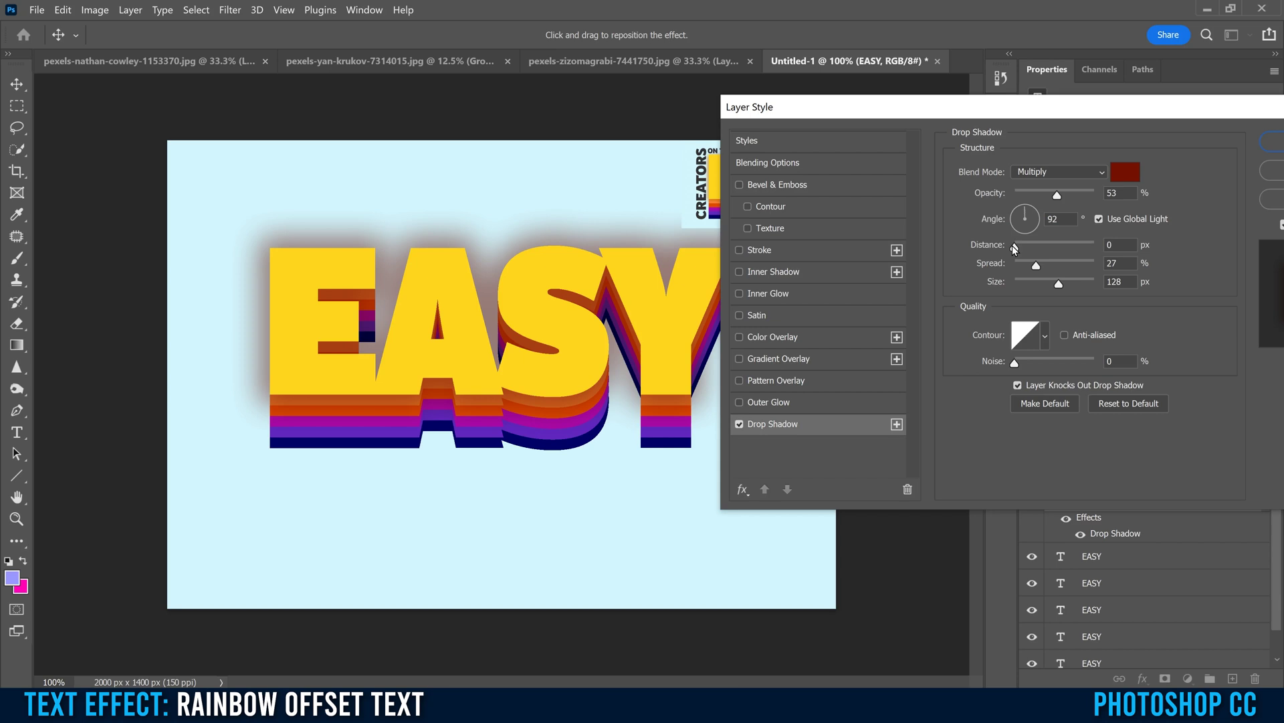
pyautogui.moveTo(1039, 268)
pyautogui.mouseDown()
pyautogui.moveTo(1015, 266)
pyautogui.moveTo(1038, 285)
pyautogui.moveTo(1009, 283)
pyautogui.moveTo(1033, 283)
pyautogui.mouseUp()
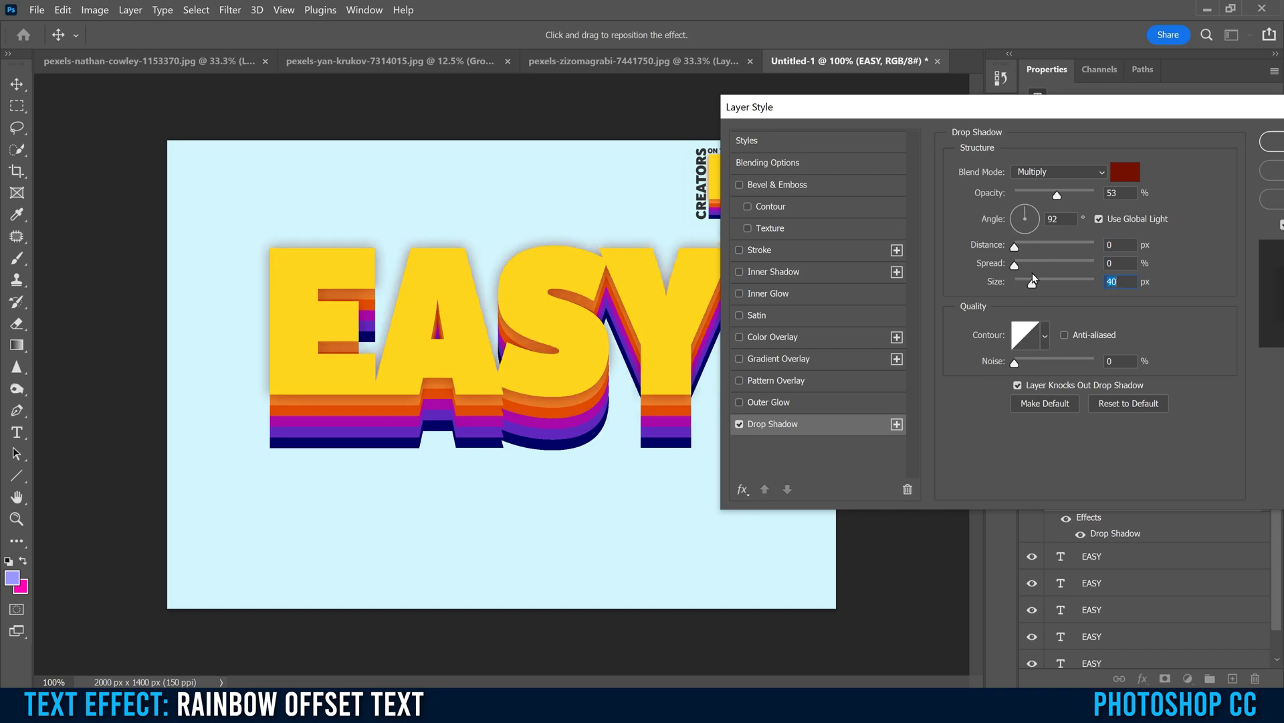
pyautogui.moveTo(1056, 194)
pyautogui.mouseDown()
pyautogui.moveTo(1097, 196)
pyautogui.moveTo(1067, 198)
pyautogui.mouseUp()
pyautogui.moveTo(1054, 196); pyautogui.dragTo(1054, 197)
pyautogui.moveTo(536, 424); pyautogui.dragTo(536, 427)
pyautogui.moveTo(1032, 110); pyautogui.dragTo(869, 111)
pyautogui.click(1150, 143)
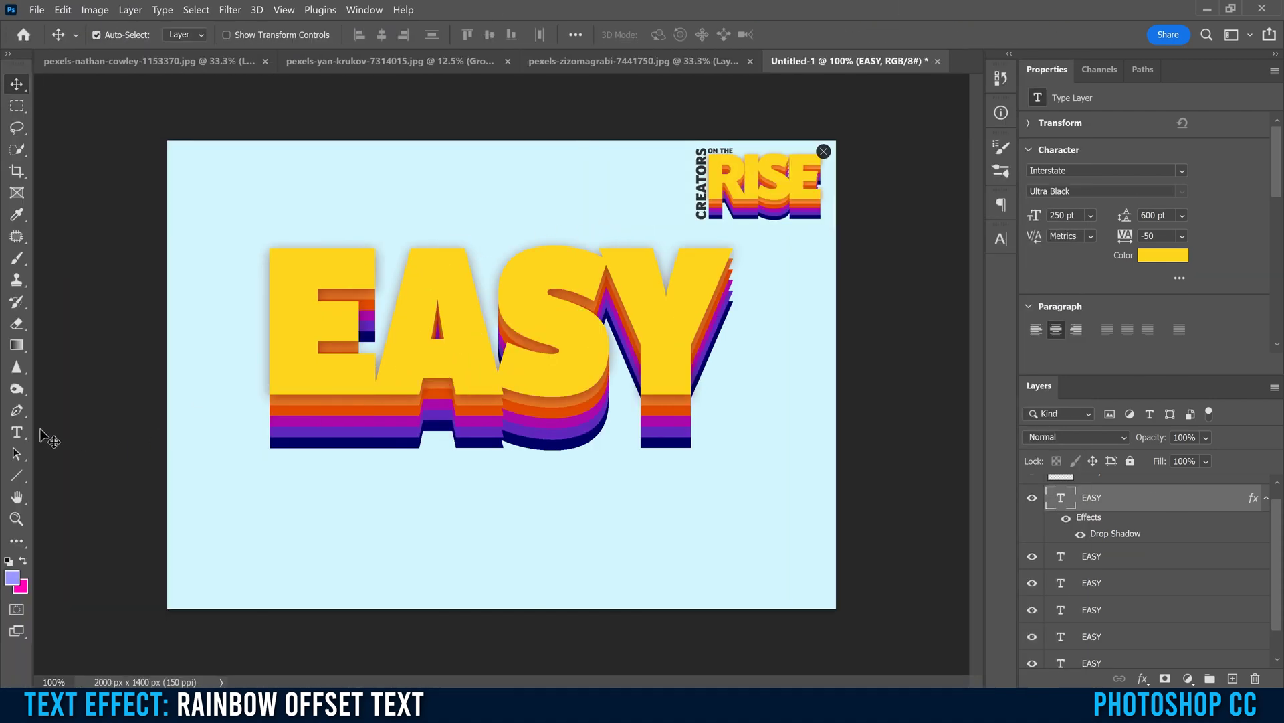
# Step: Type CREATORS as a new text layer in Usual at 60 pt
pyautogui.click(17, 432)
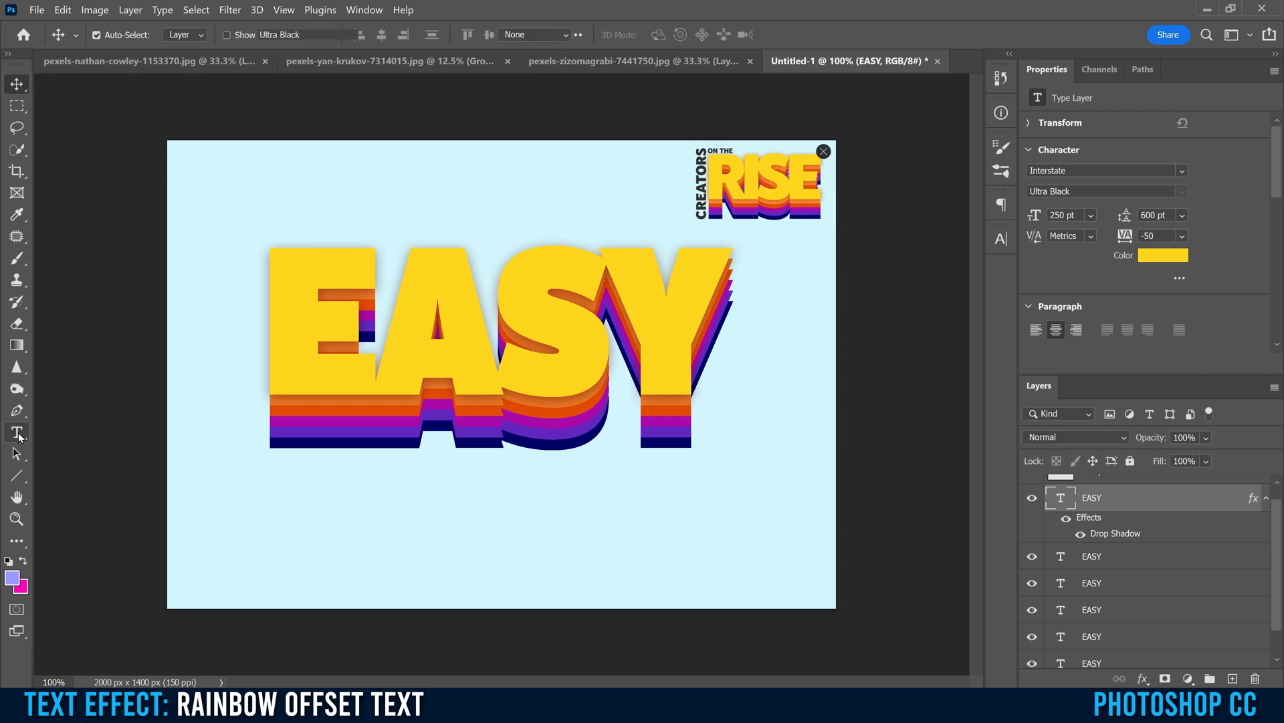
pyautogui.click(449, 502)
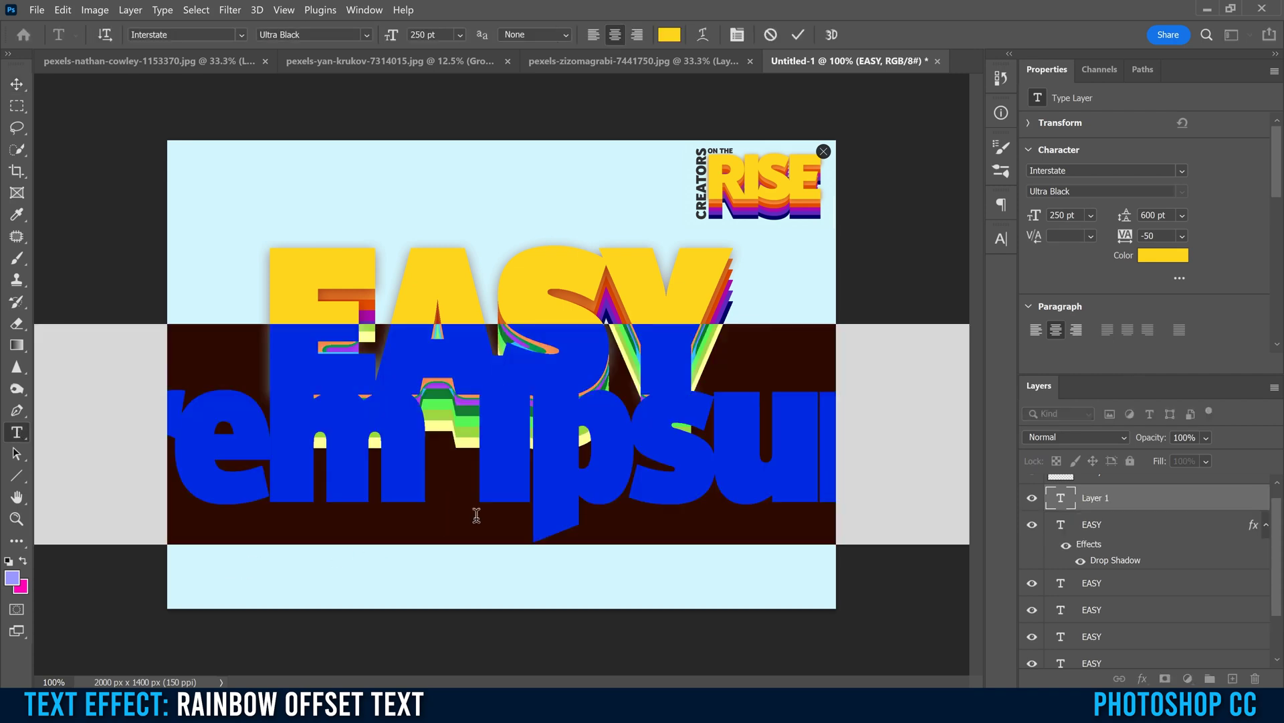
pyautogui.click(241, 35)
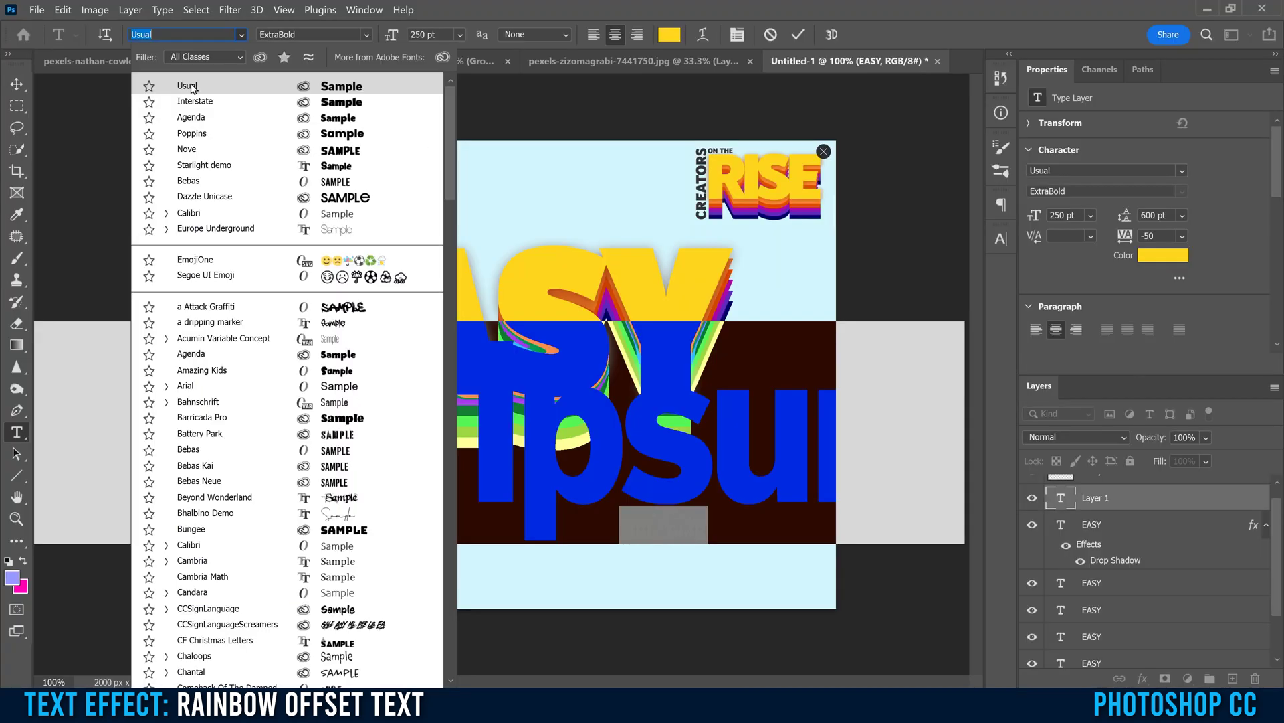
pyautogui.click(191, 87)
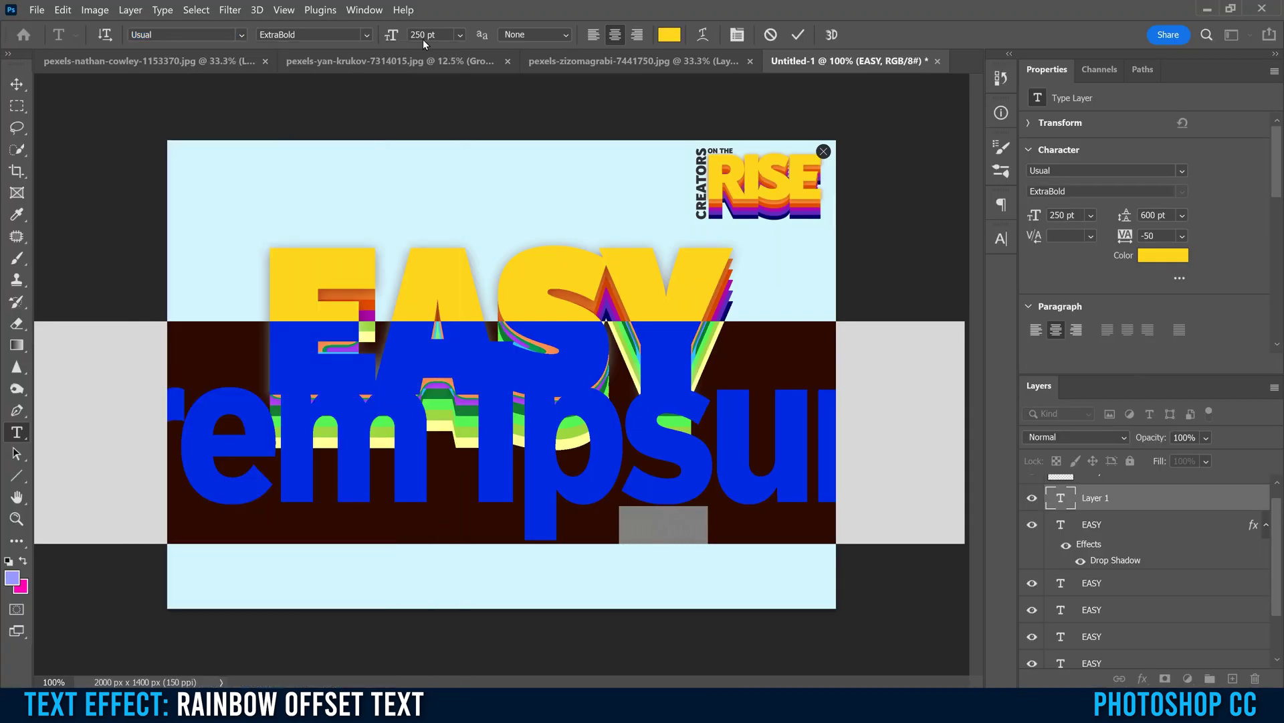
pyautogui.click(460, 38)
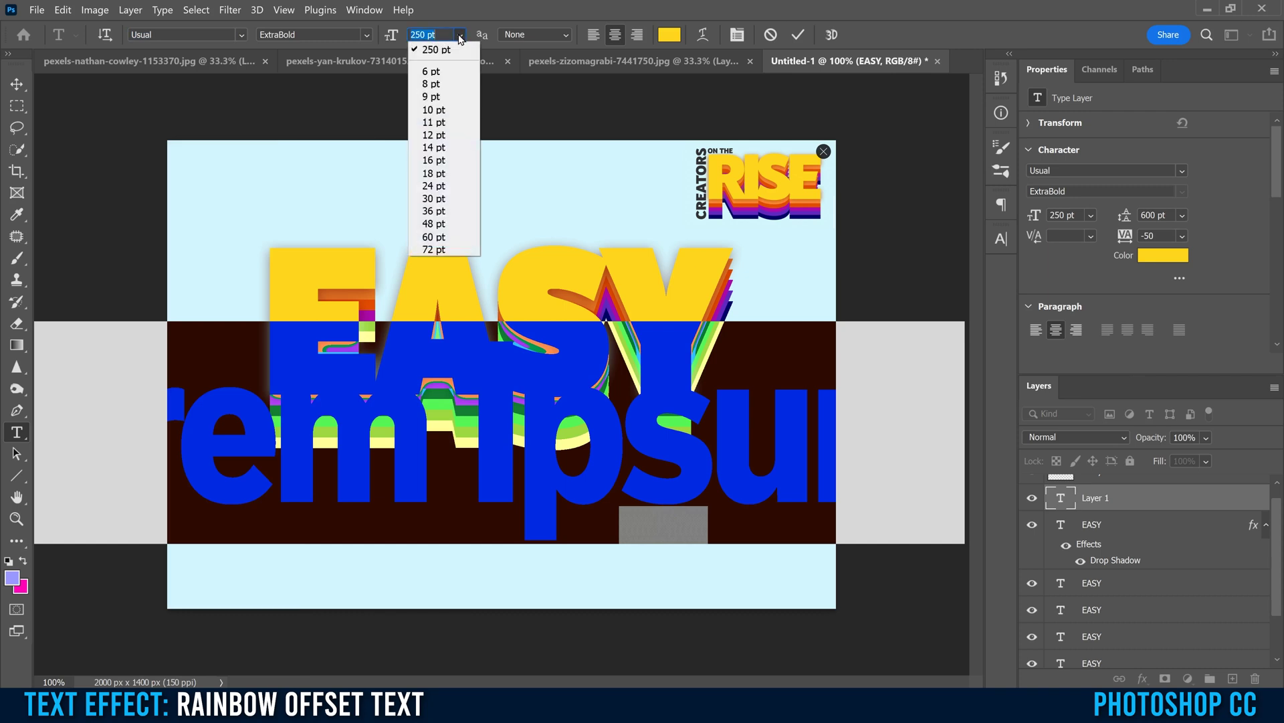
pyautogui.click(456, 248)
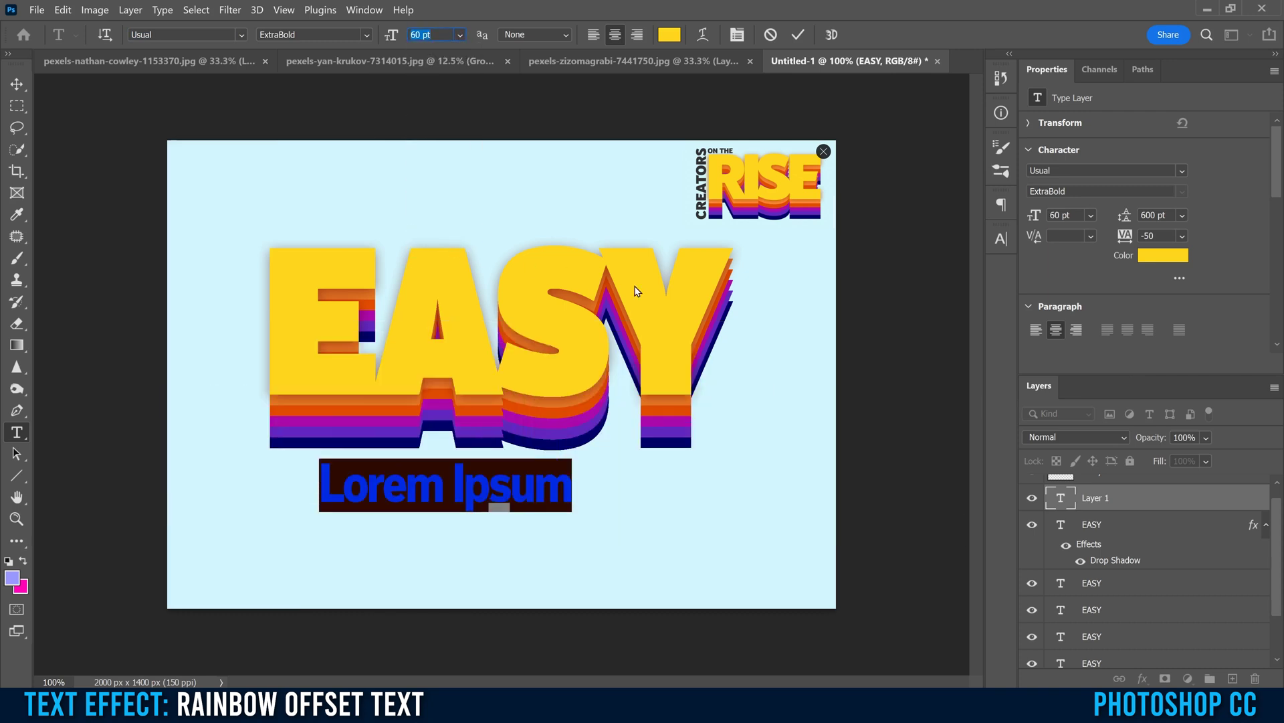
pyautogui.write('CREAT')
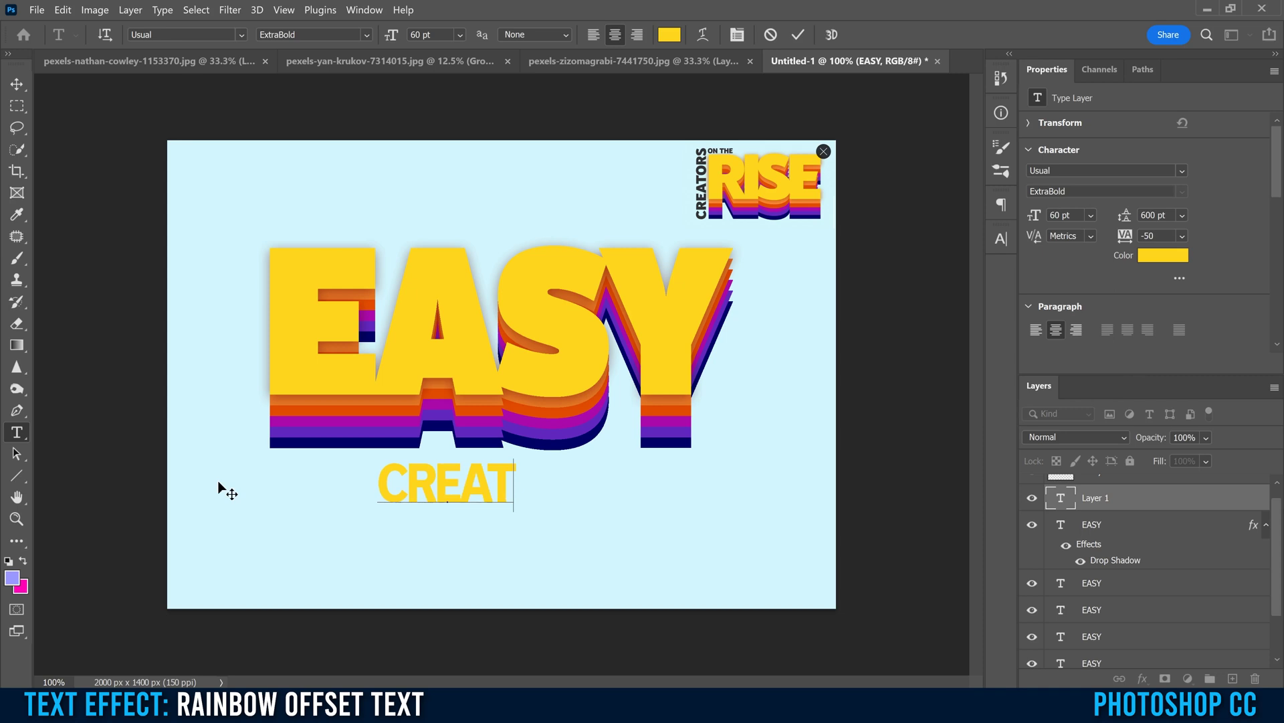
pyautogui.write('ORS')
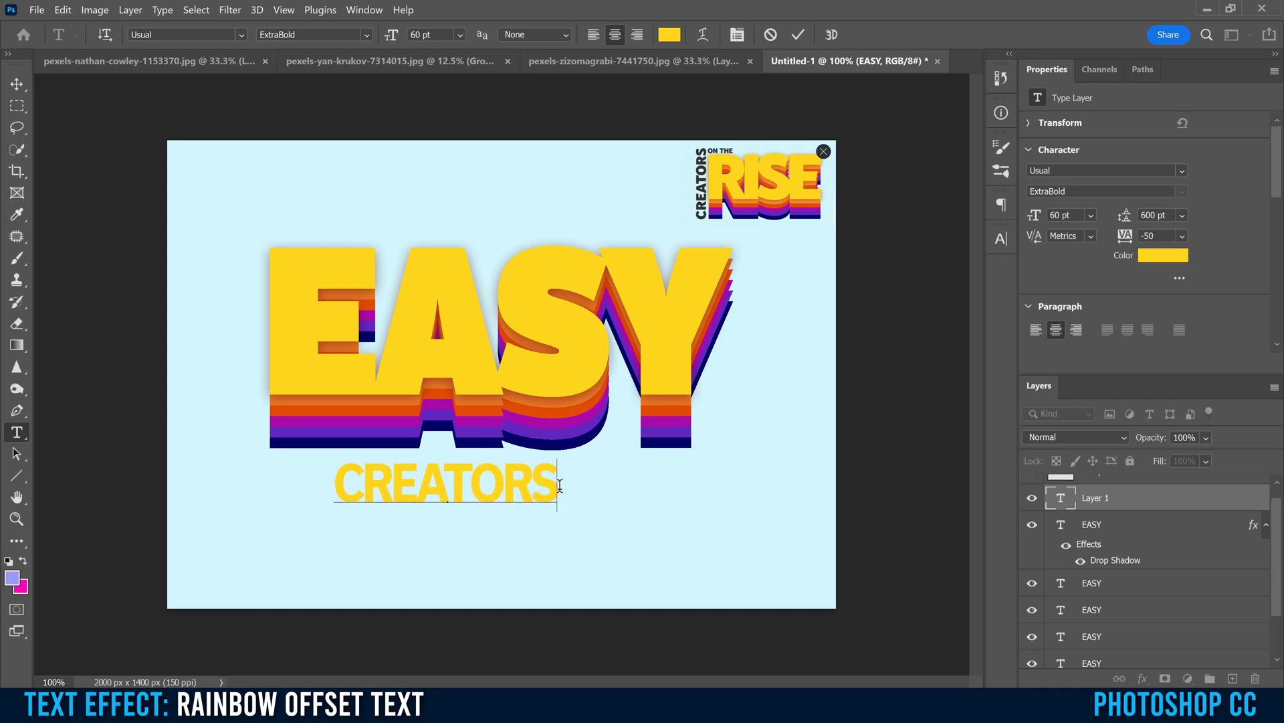
# Step: Colour the CREATORS text dark grey 343434 and commit it
pyautogui.hotkey('ctrl', 'a')
pyautogui.click(670, 35)
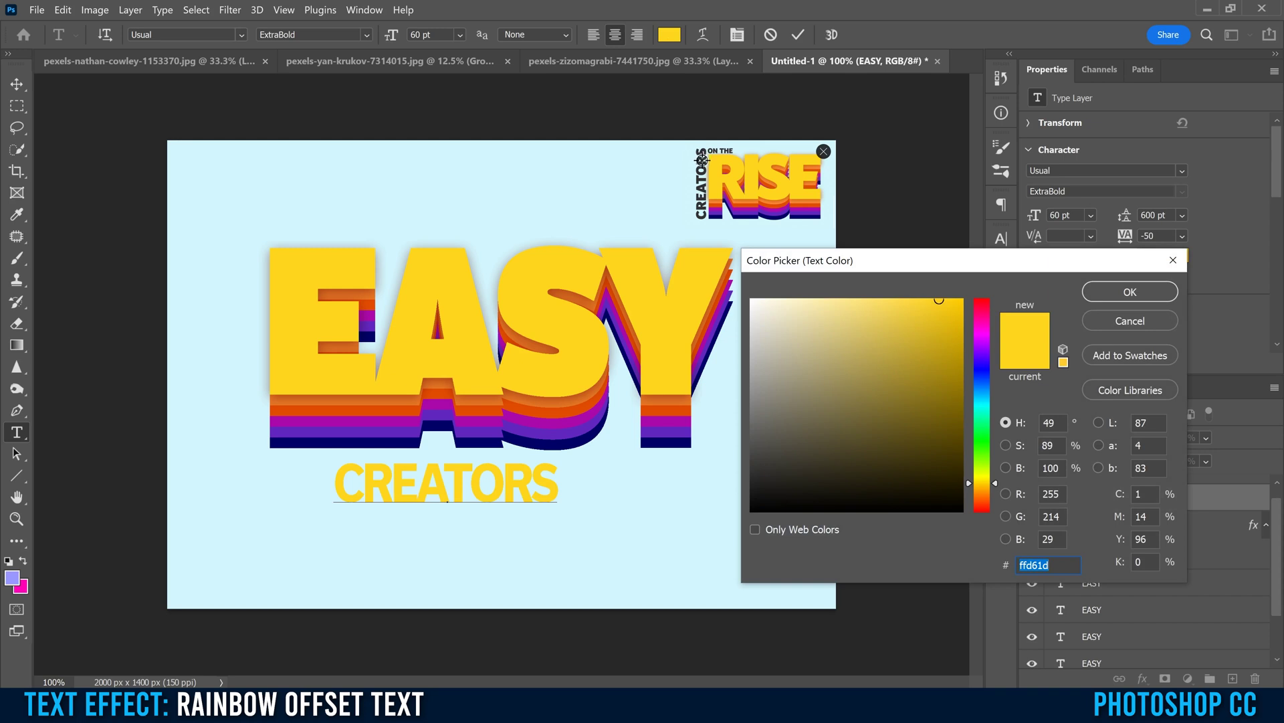
pyautogui.write('343434')
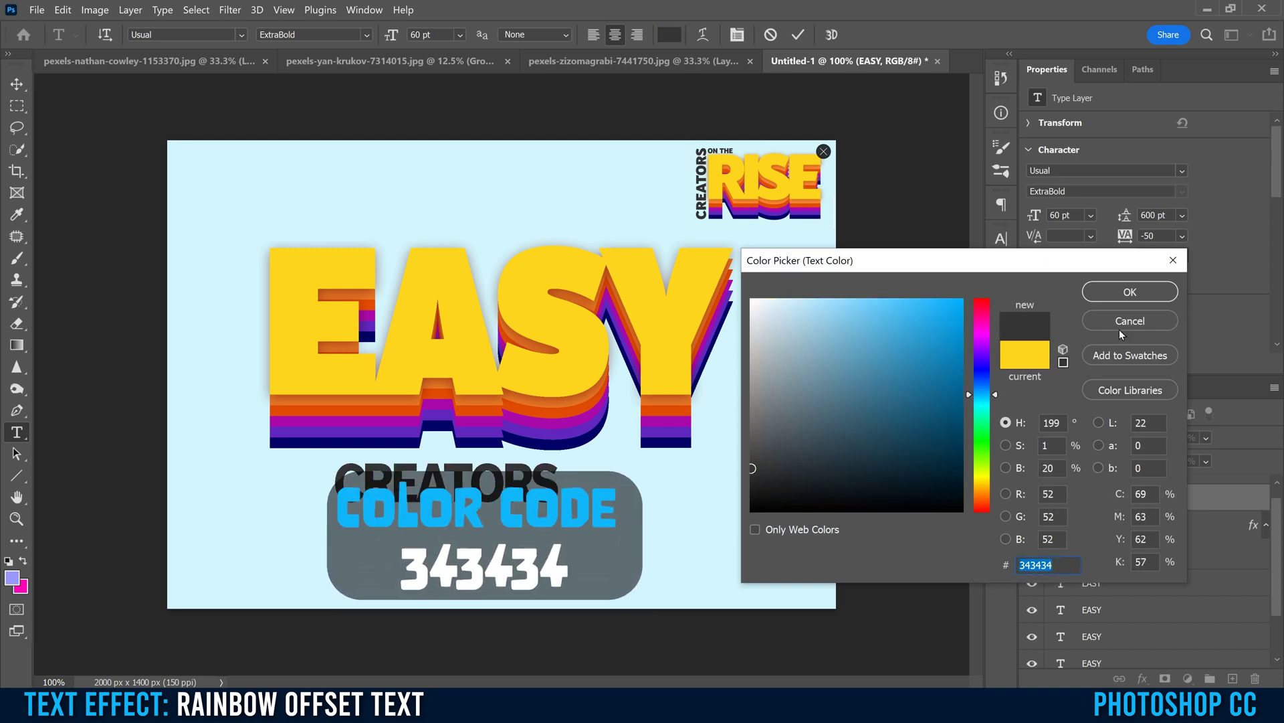
pyautogui.click(1127, 292)
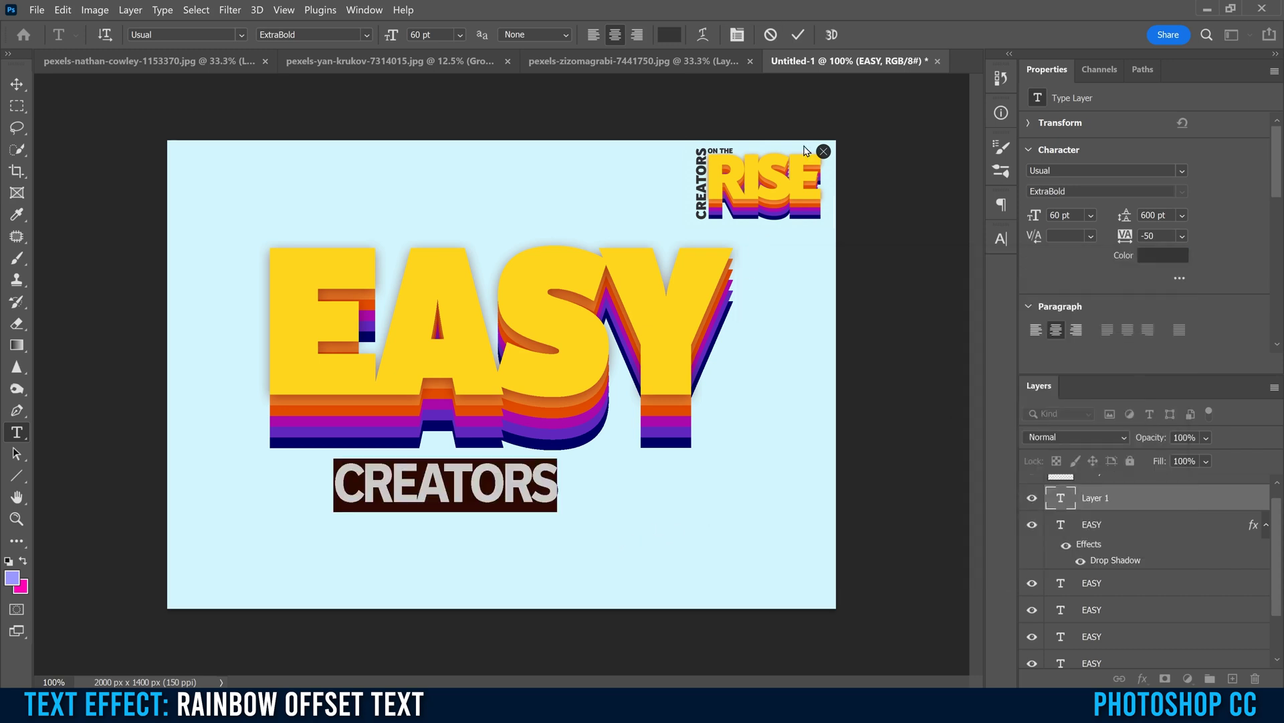
pyautogui.click(798, 35)
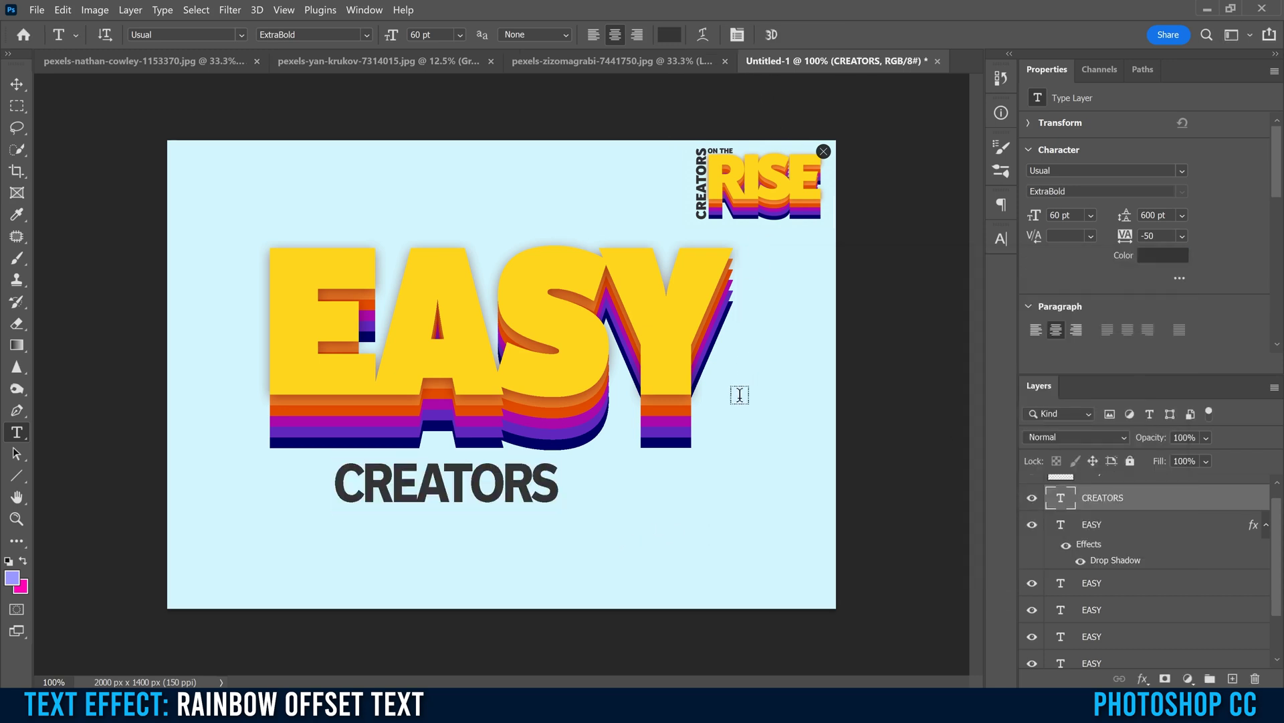
# Step: Rotate CREATORS to -90° and place it along EASY's left edge
pyautogui.hotkey('ctrl', 't')
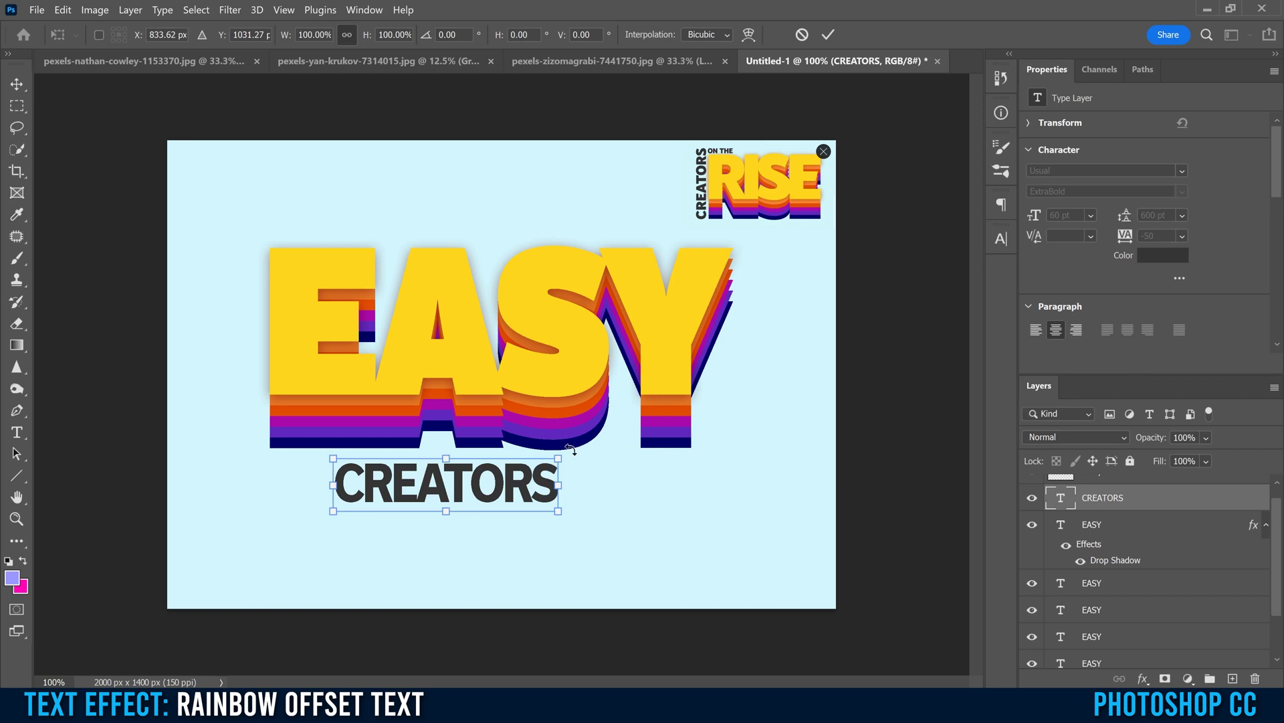
pyautogui.moveTo(567, 529); pyautogui.dragTo(498, 345)
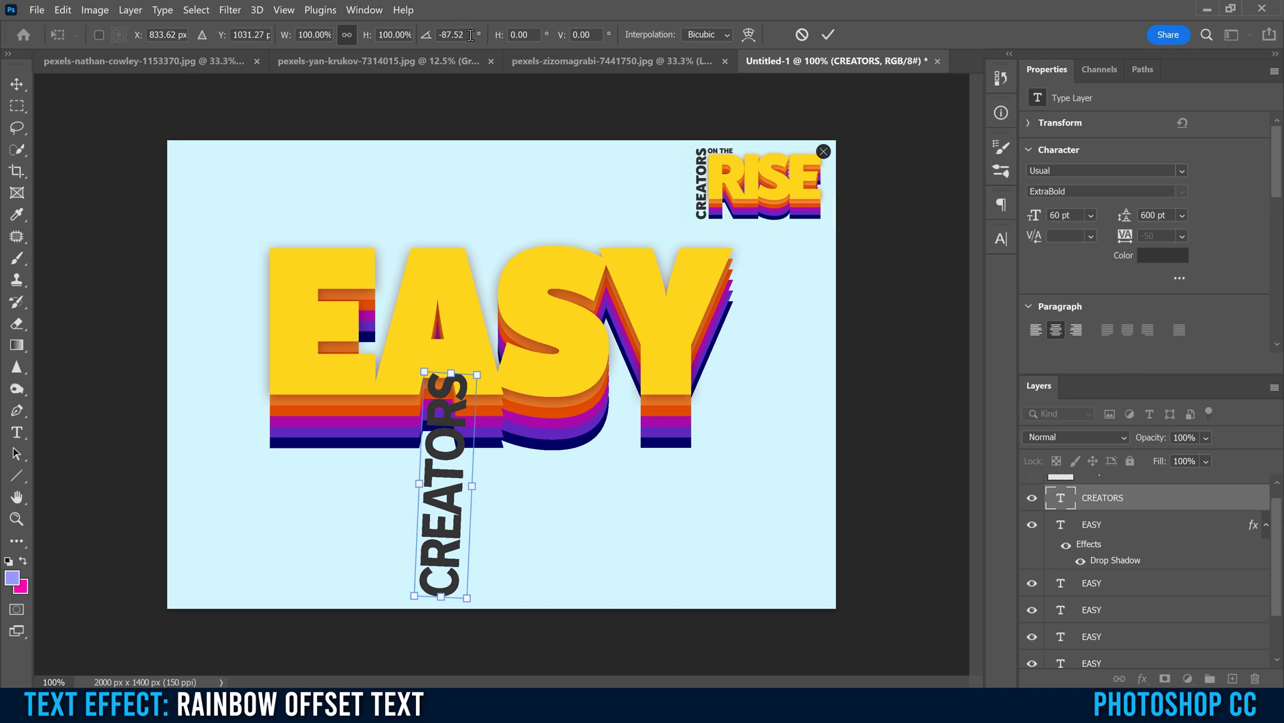
pyautogui.click(430, 37)
pyautogui.write('-90')
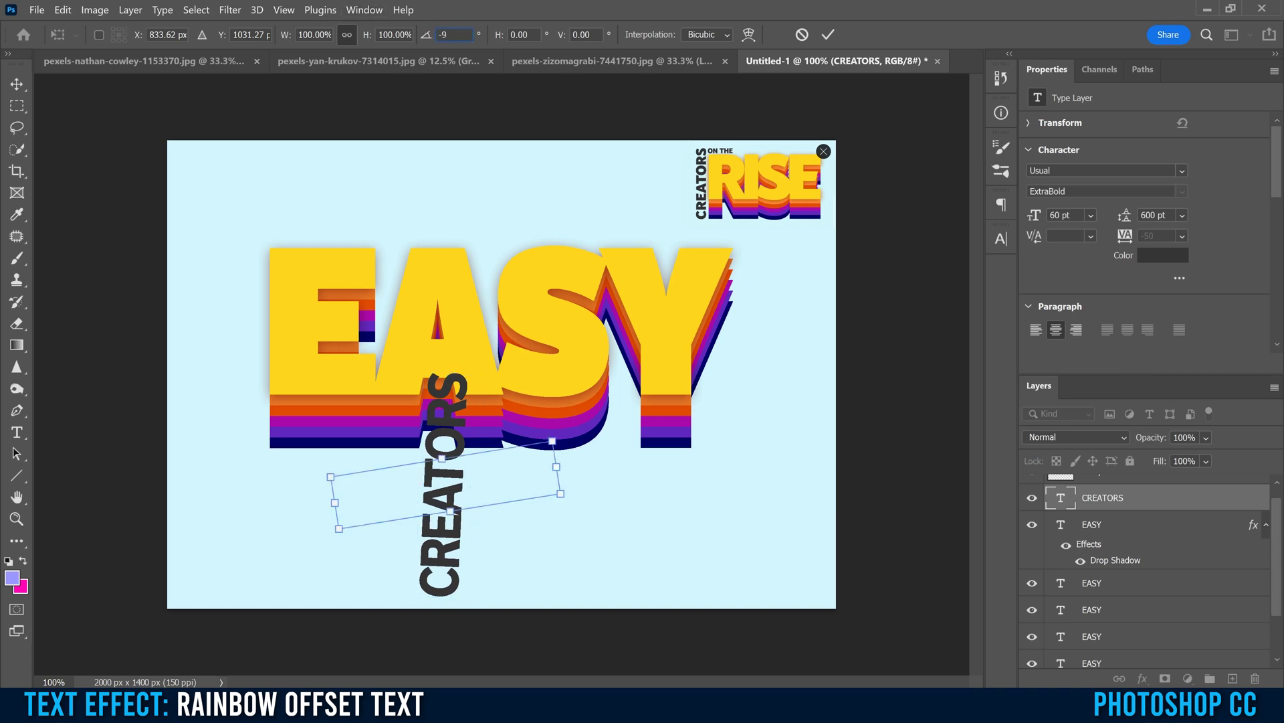
pyautogui.click(15, 88)
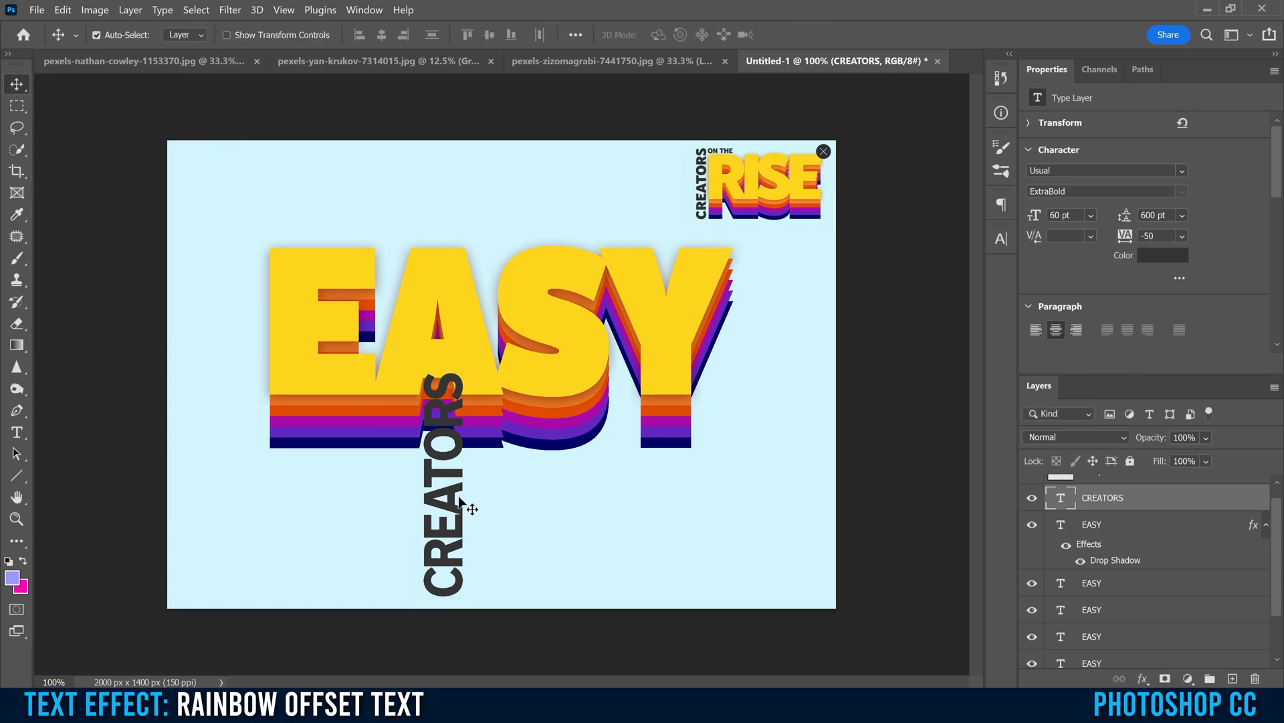
pyautogui.moveTo(443, 524); pyautogui.dragTo(242, 377)
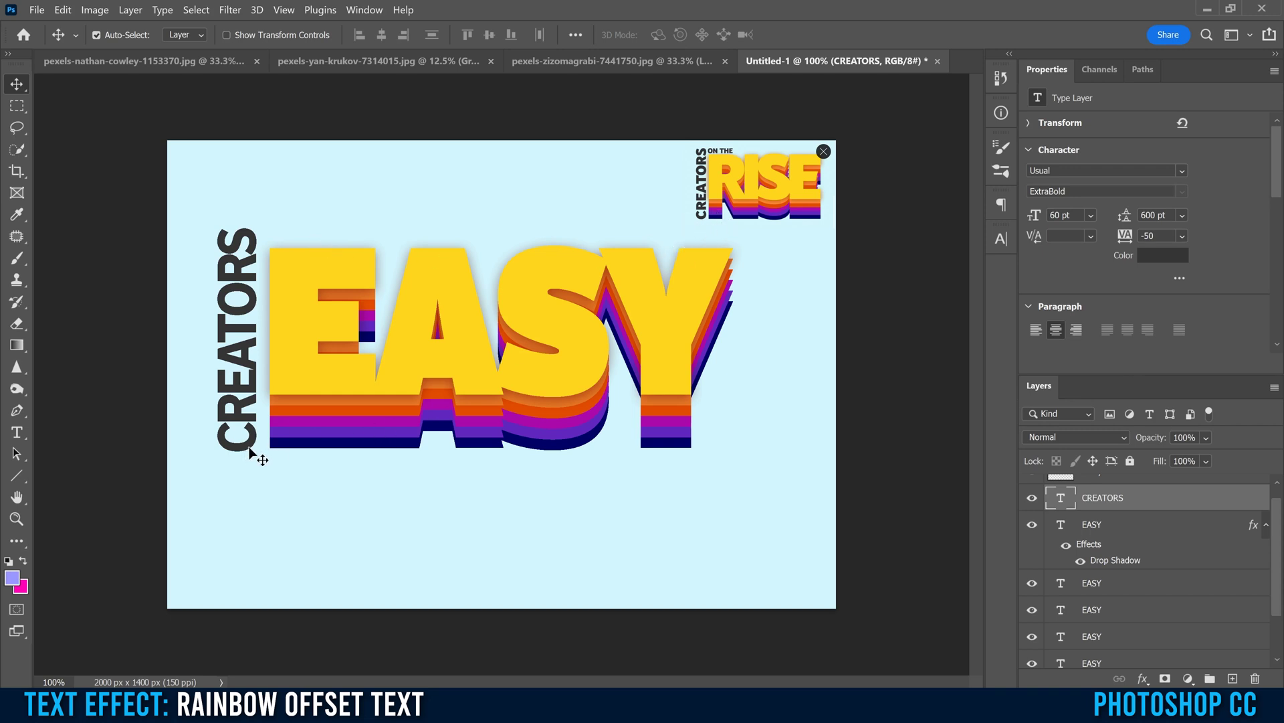
pyautogui.moveTo(242, 409); pyautogui.dragTo(246, 410)
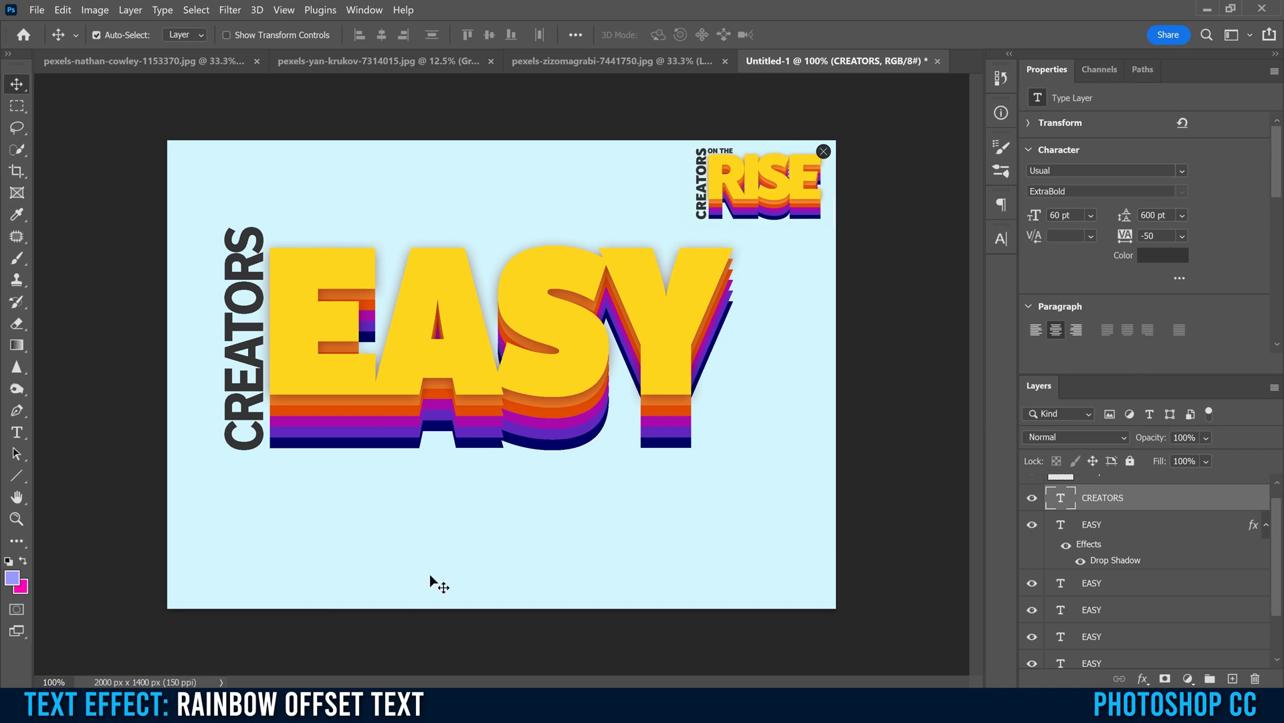
# Step: Type ON THE as a new text layer and size it 30 pt
pyautogui.click(17, 431)
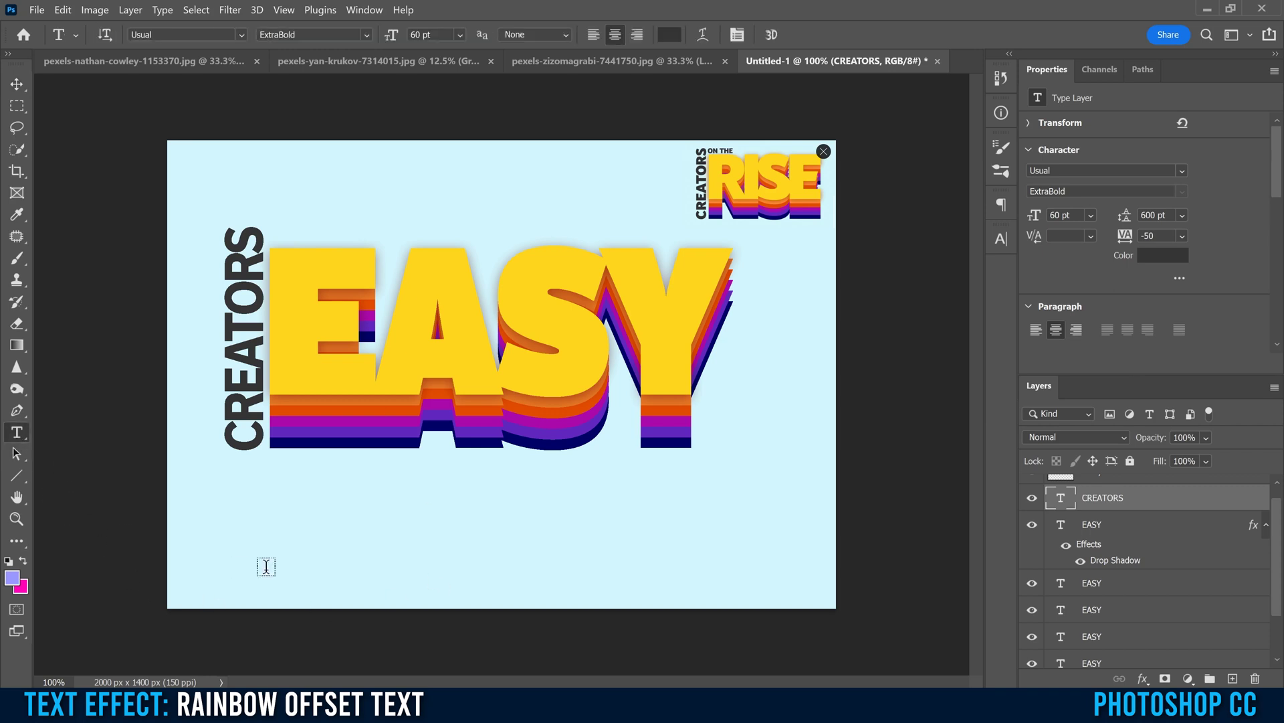
pyautogui.click(393, 508)
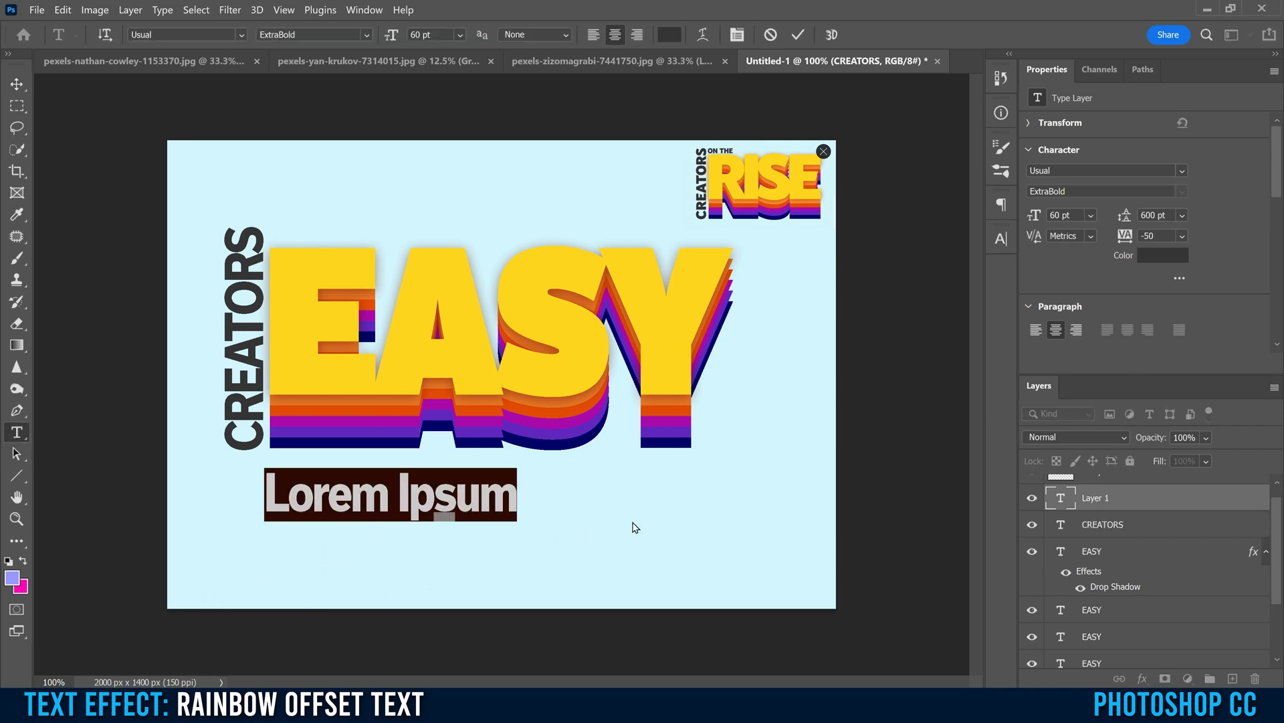
pyautogui.write('ON THE')
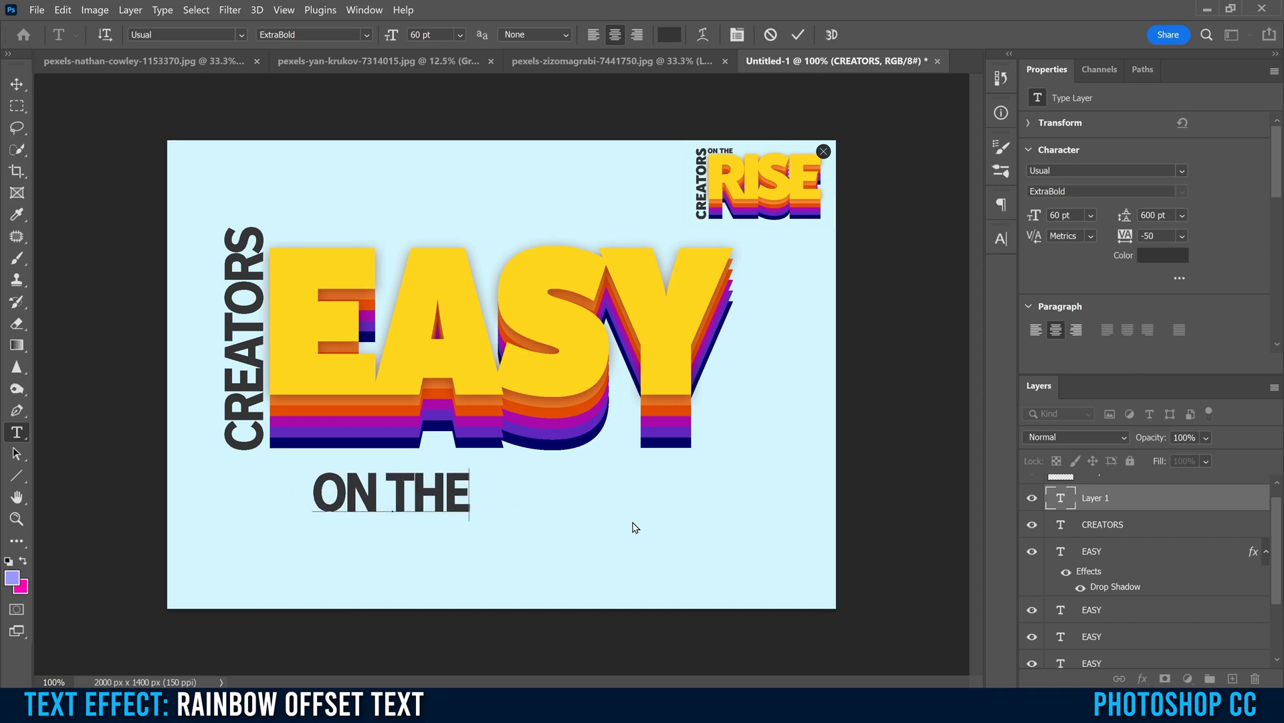
pyautogui.moveTo(473, 486); pyautogui.dragTo(216, 502)
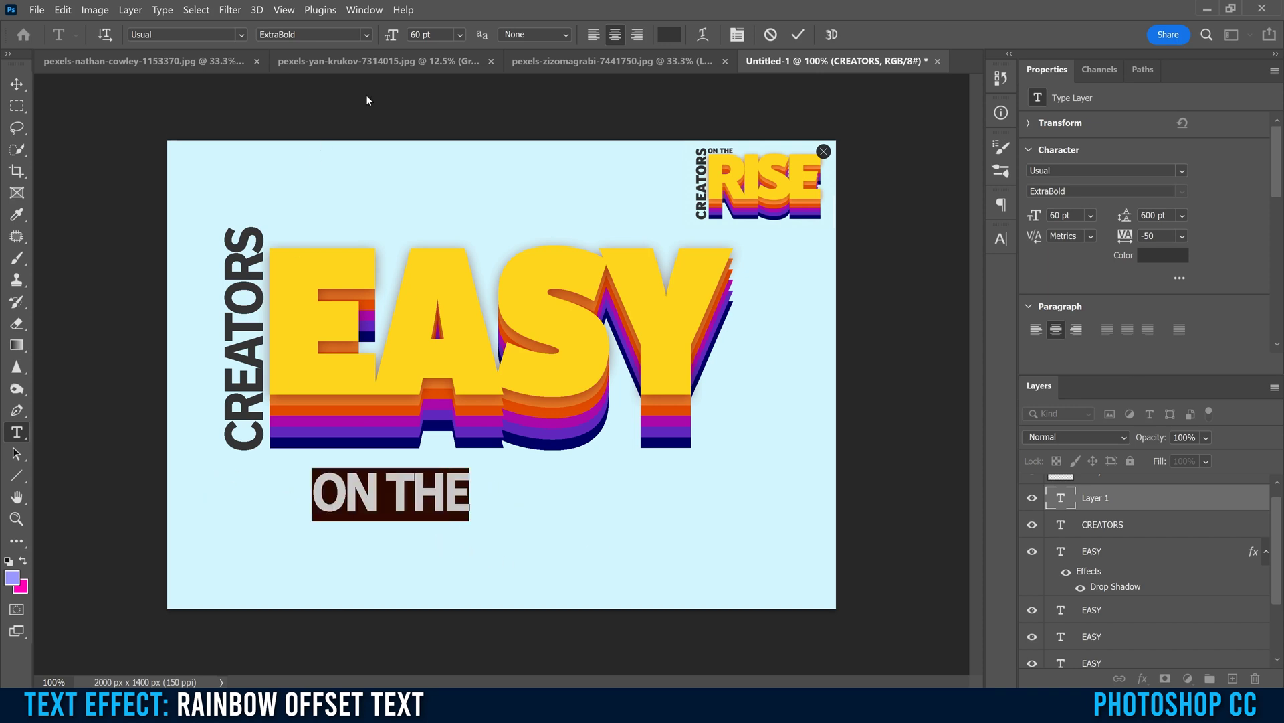
pyautogui.click(461, 35)
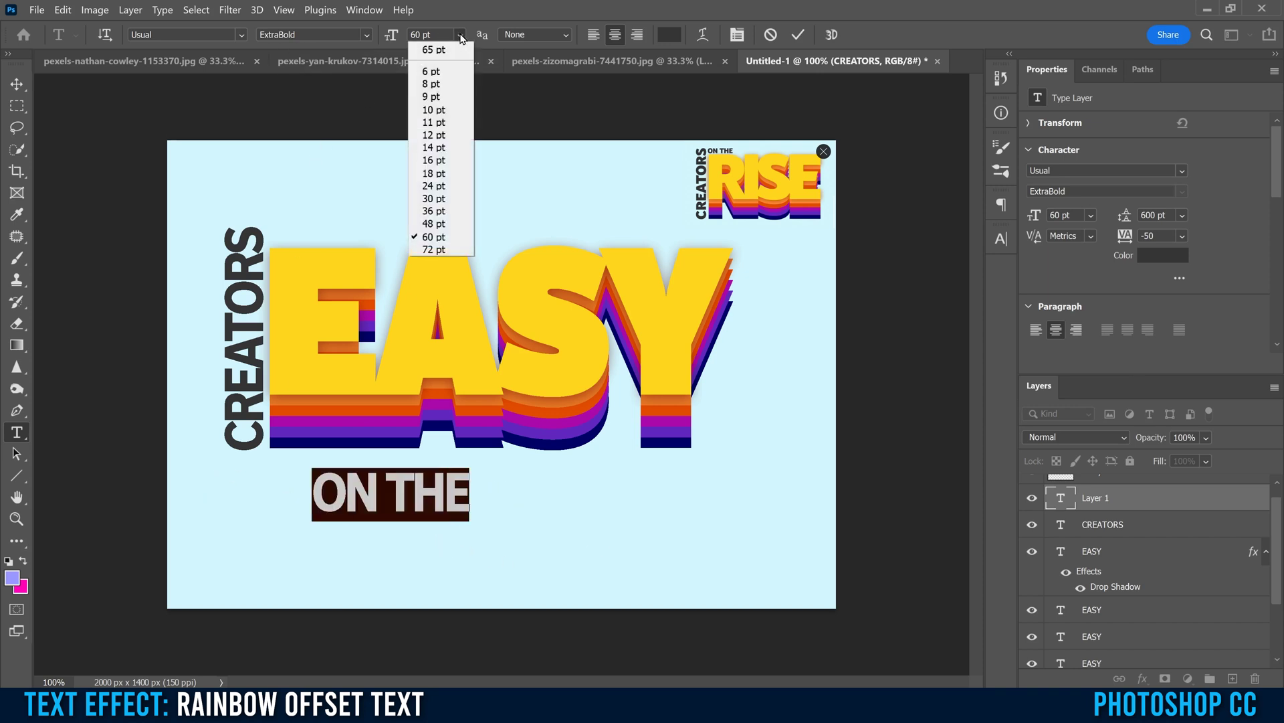
pyautogui.click(440, 199)
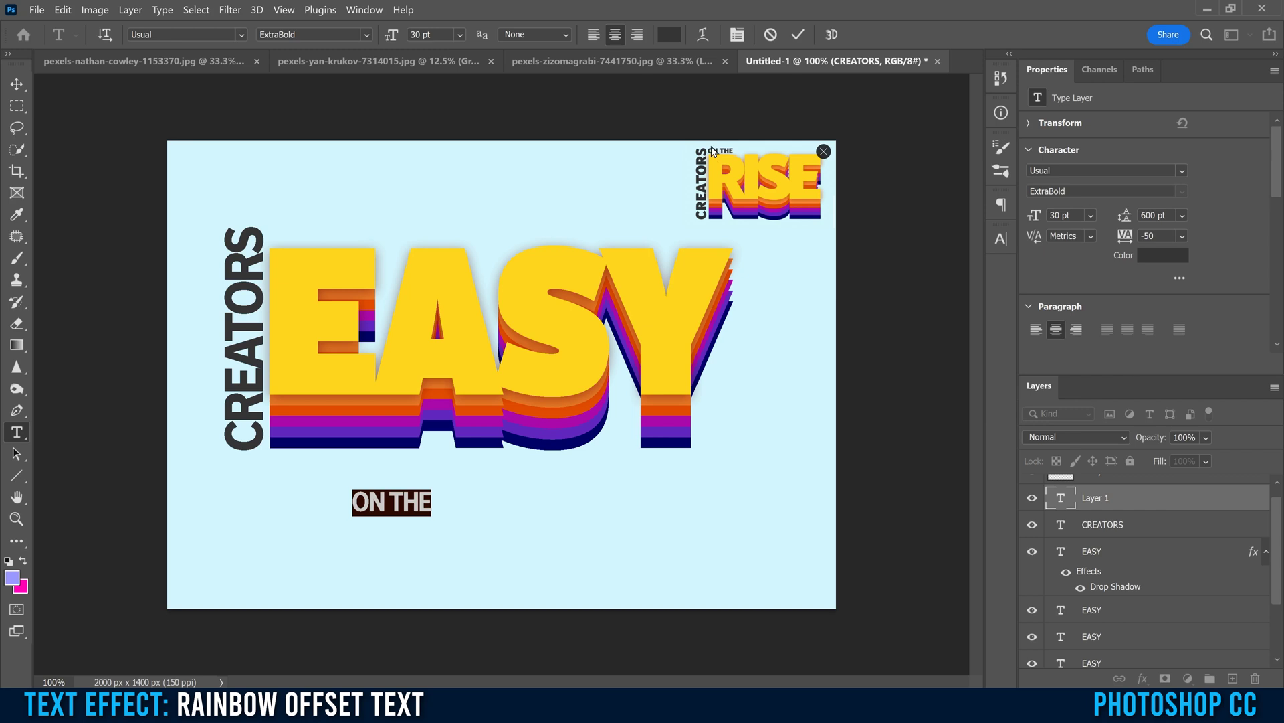
# Step: Set ON THE leading to 100% and position it above EASY beside CREATORS
pyautogui.click(1001, 239)
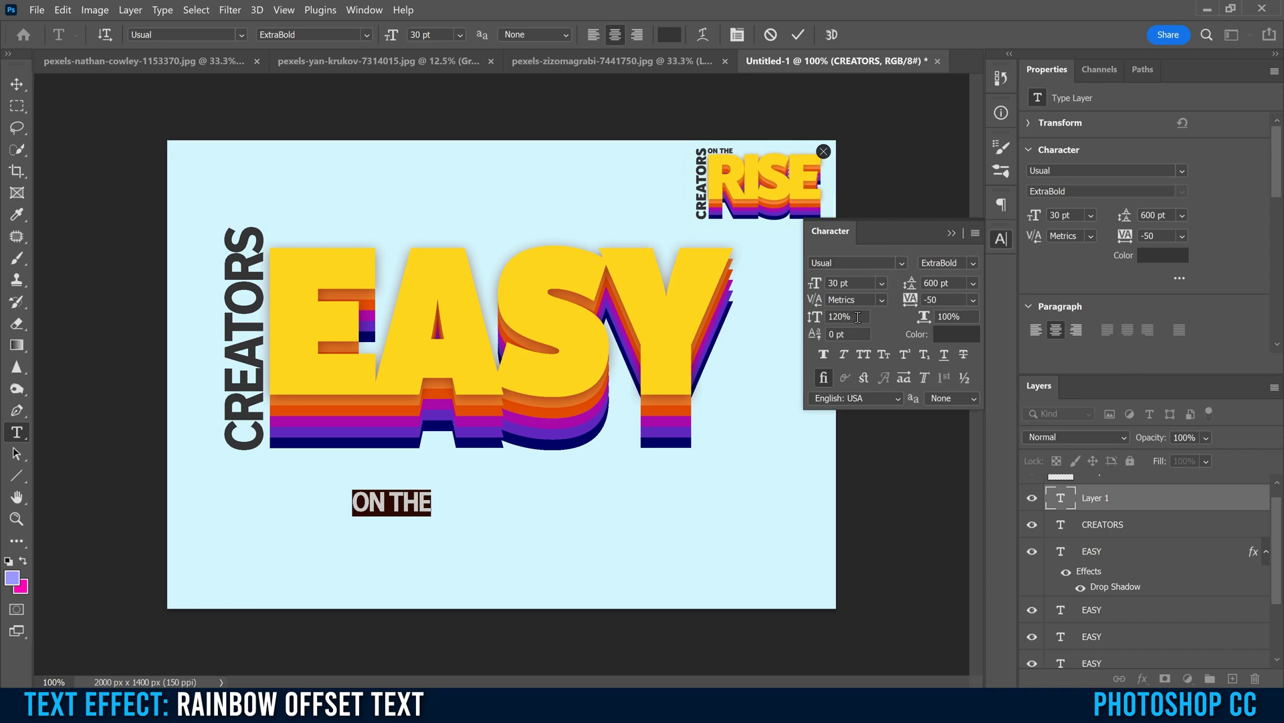
pyautogui.click(809, 317)
pyautogui.press('Return')
pyautogui.click(17, 83)
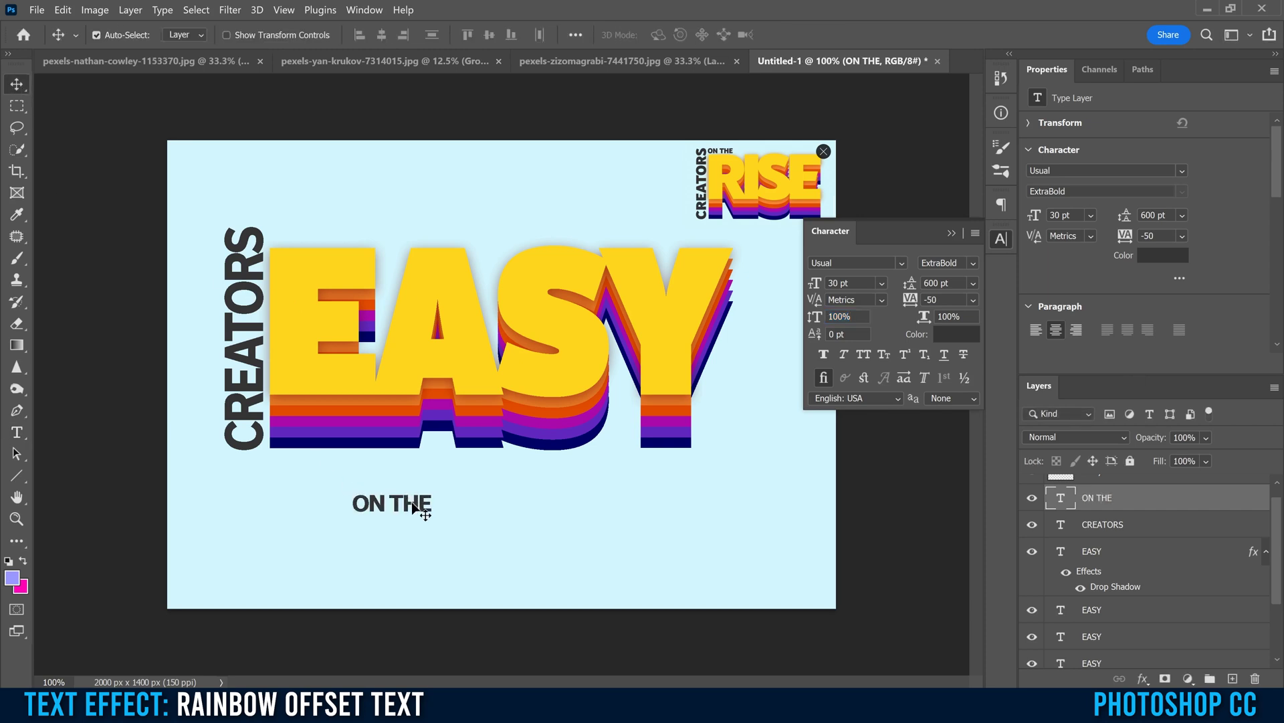
pyautogui.moveTo(416, 510); pyautogui.dragTo(292, 239)
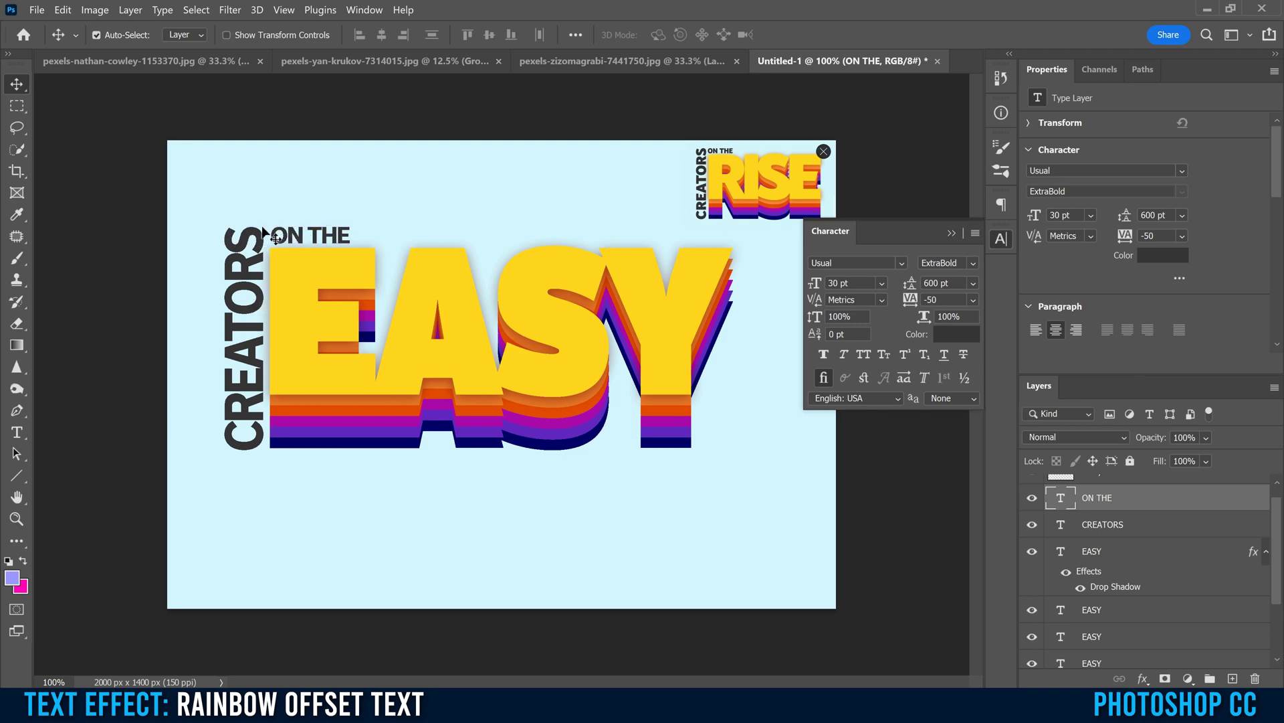
pyautogui.click(951, 234)
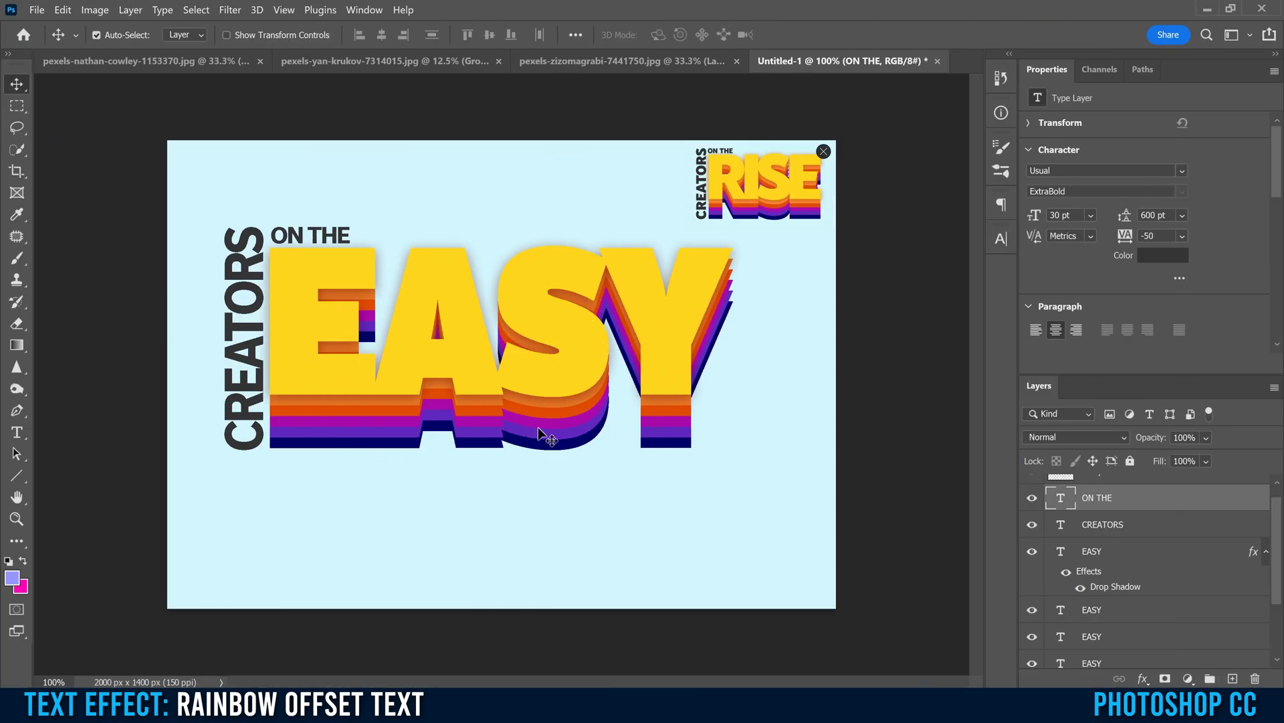
# Step: Hide the ON THE and CREATORS layers and EASY's drop shadow, then group the five EASY layers
pyautogui.click(1033, 498)
pyautogui.click(1032, 526)
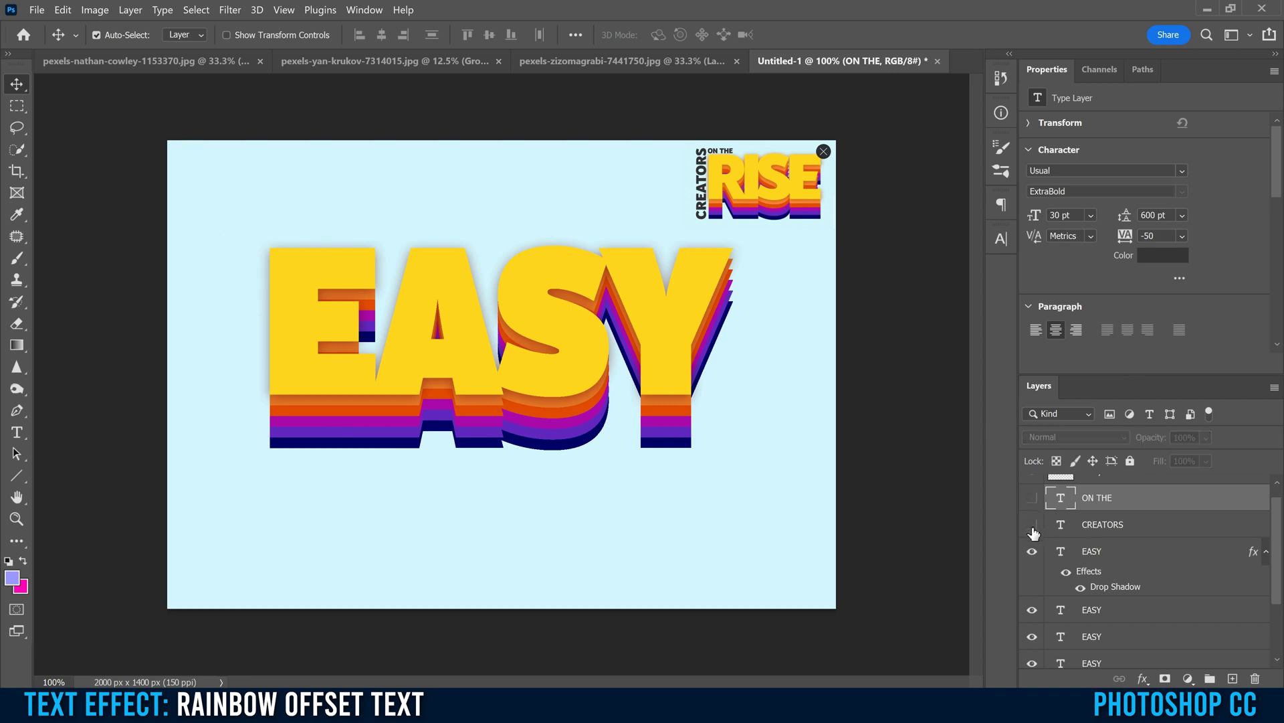
pyautogui.click(1081, 589)
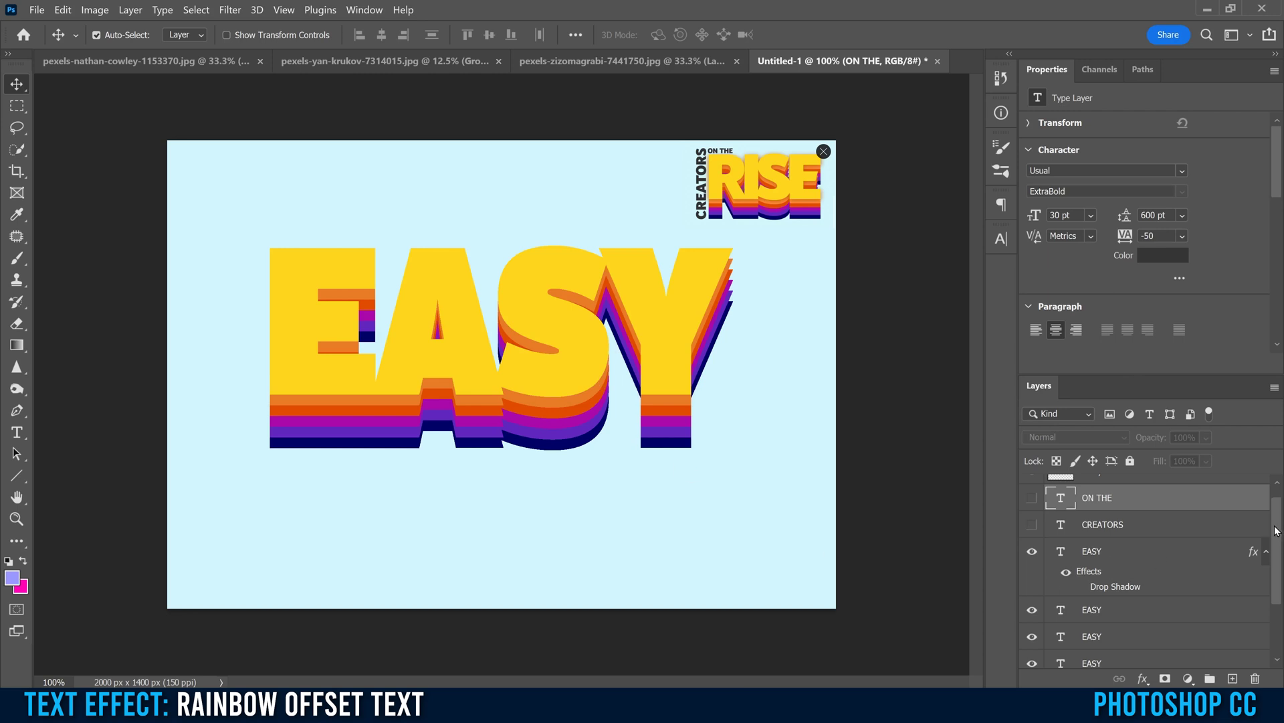
pyautogui.scroll(-1, 1277, 530)
pyautogui.click(1107, 509)
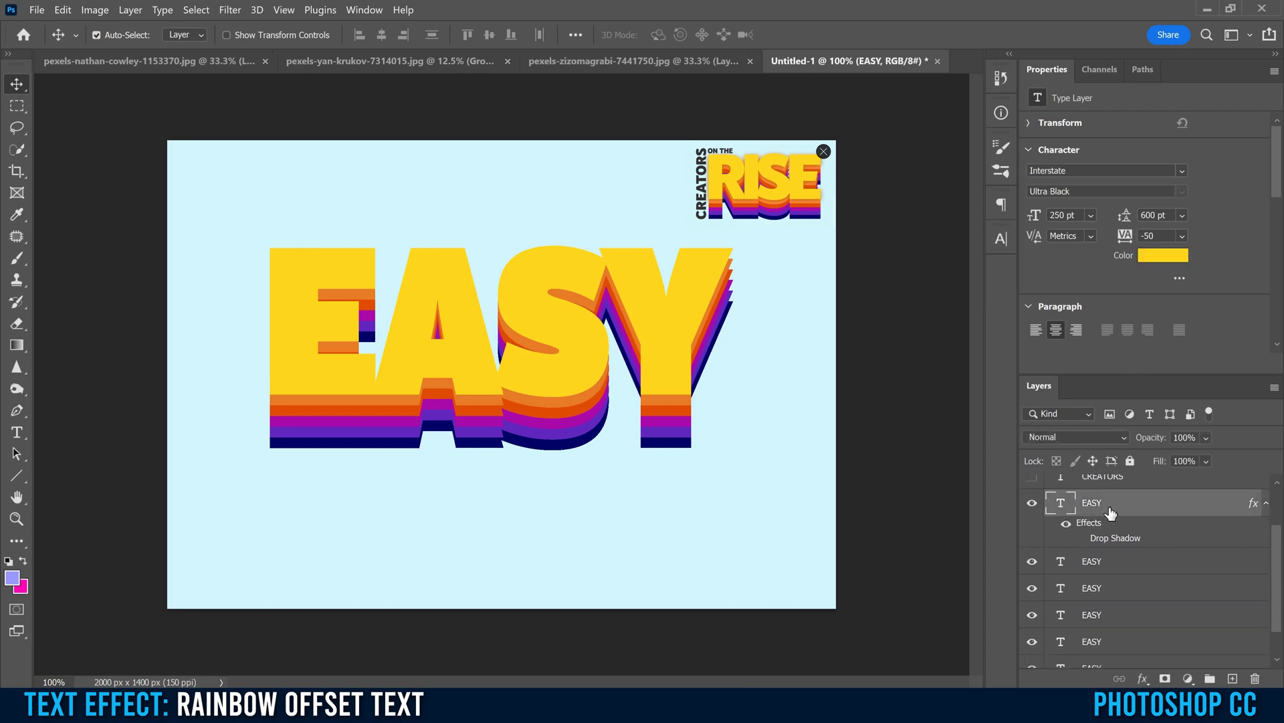
pyautogui.scroll(-2, 1195, 606)
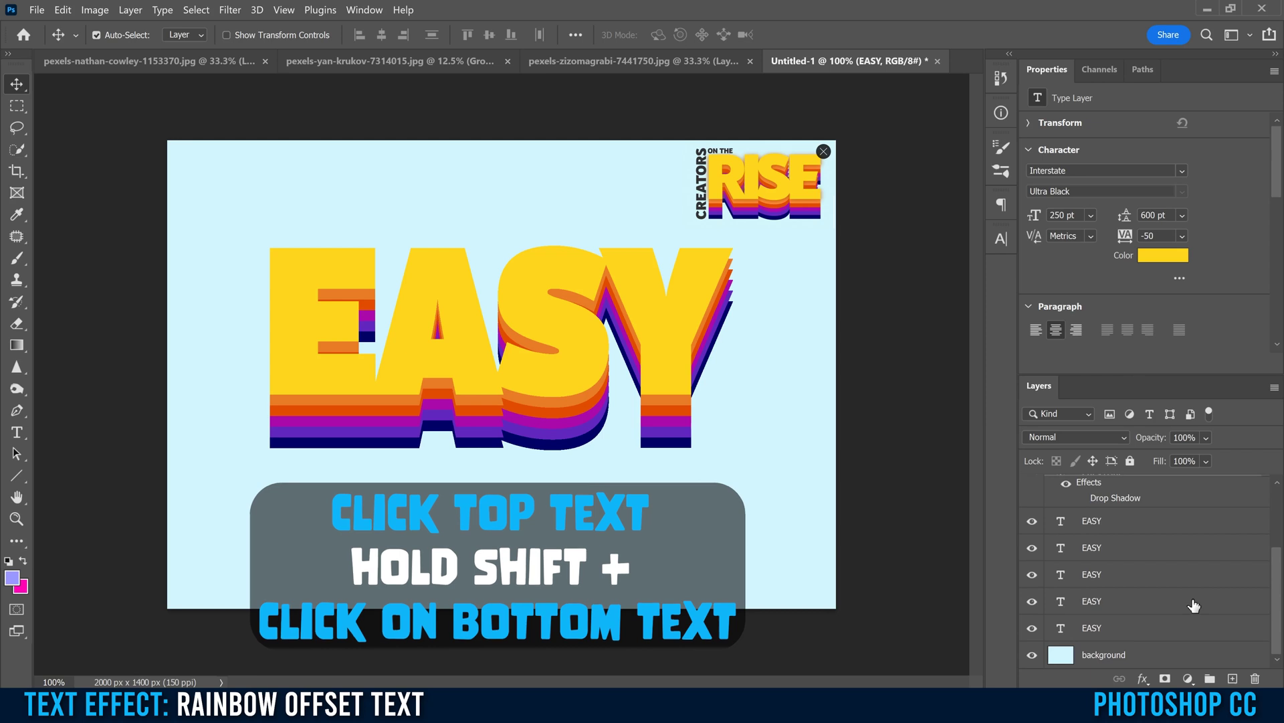
pyautogui.keyDown('shift'); pyautogui.click(1102, 628); pyautogui.keyUp('shift')
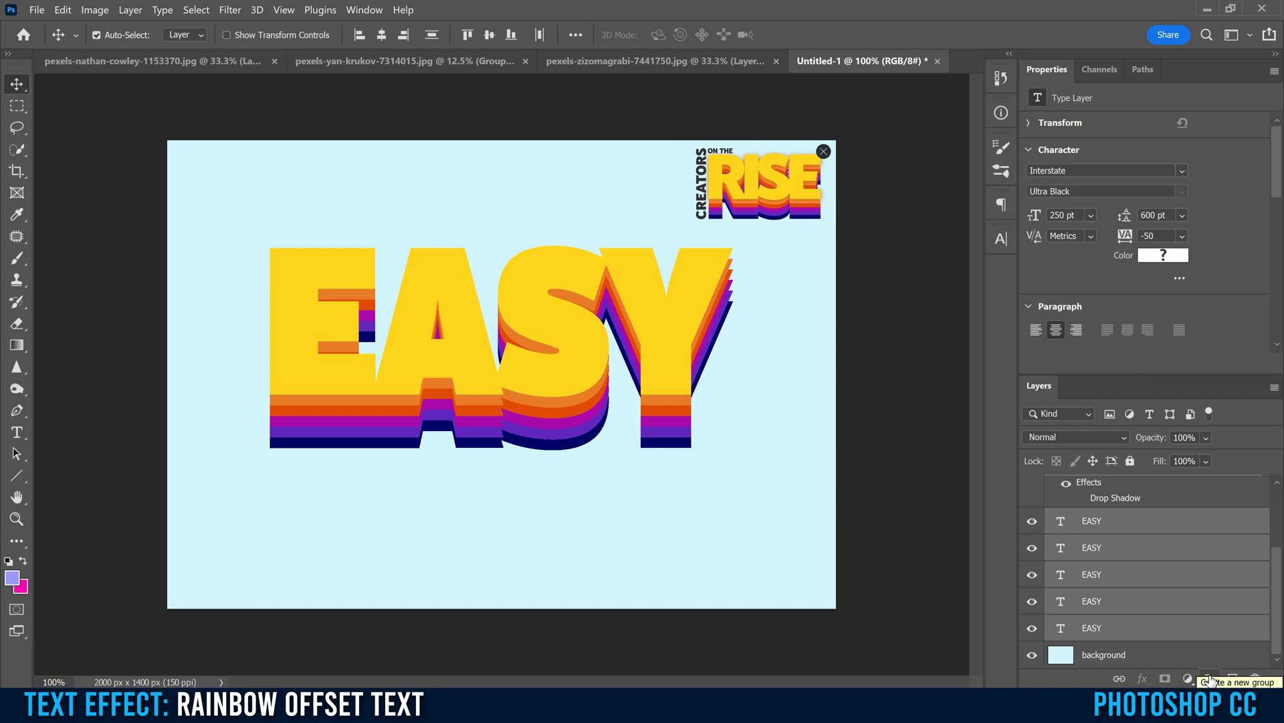
pyautogui.hotkey('ctrl', 'g')
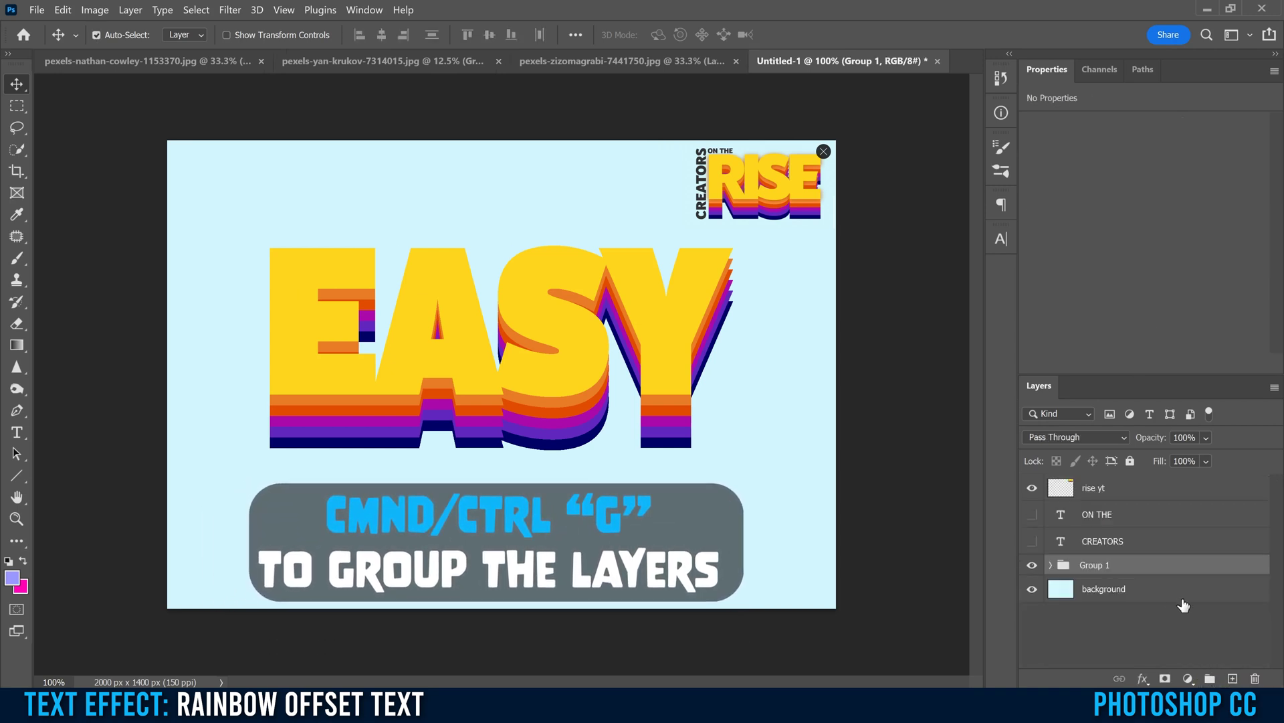
# Step: Rename Group 1 to 'EASY' and keep the group selected
pyautogui.doubleClick(1104, 565)
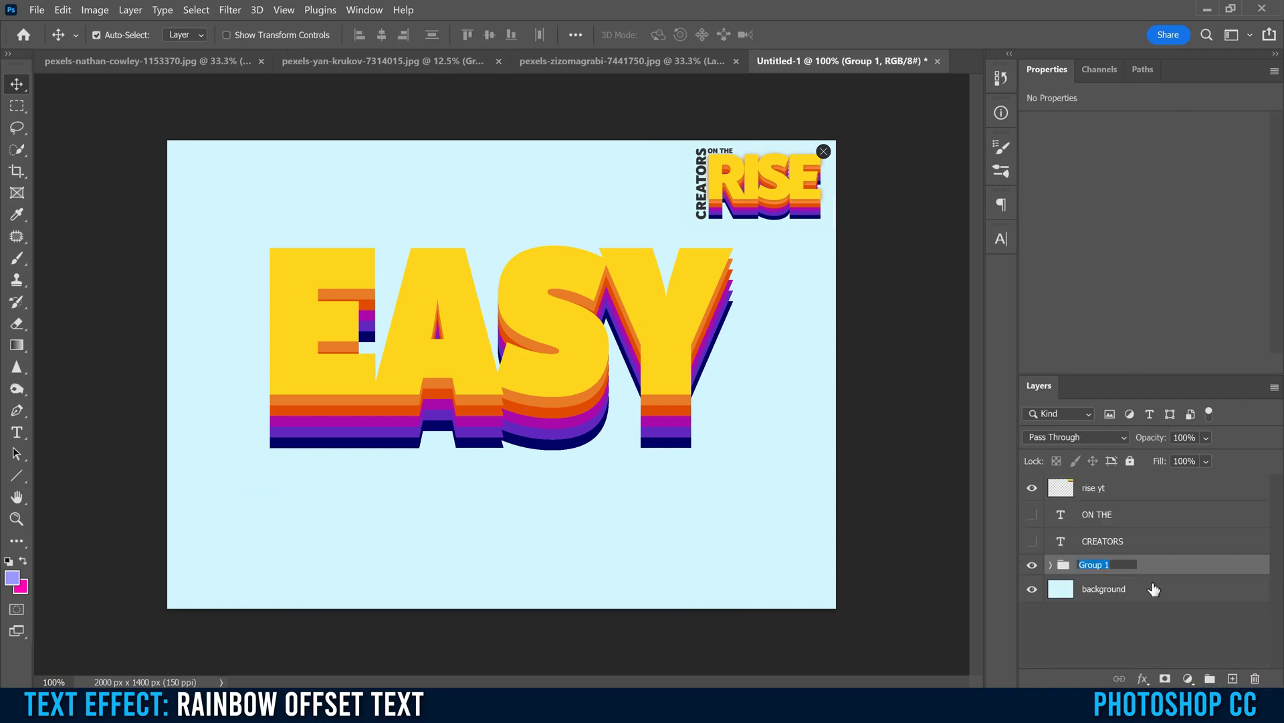
pyautogui.write('EASY')
pyautogui.click(1115, 625)
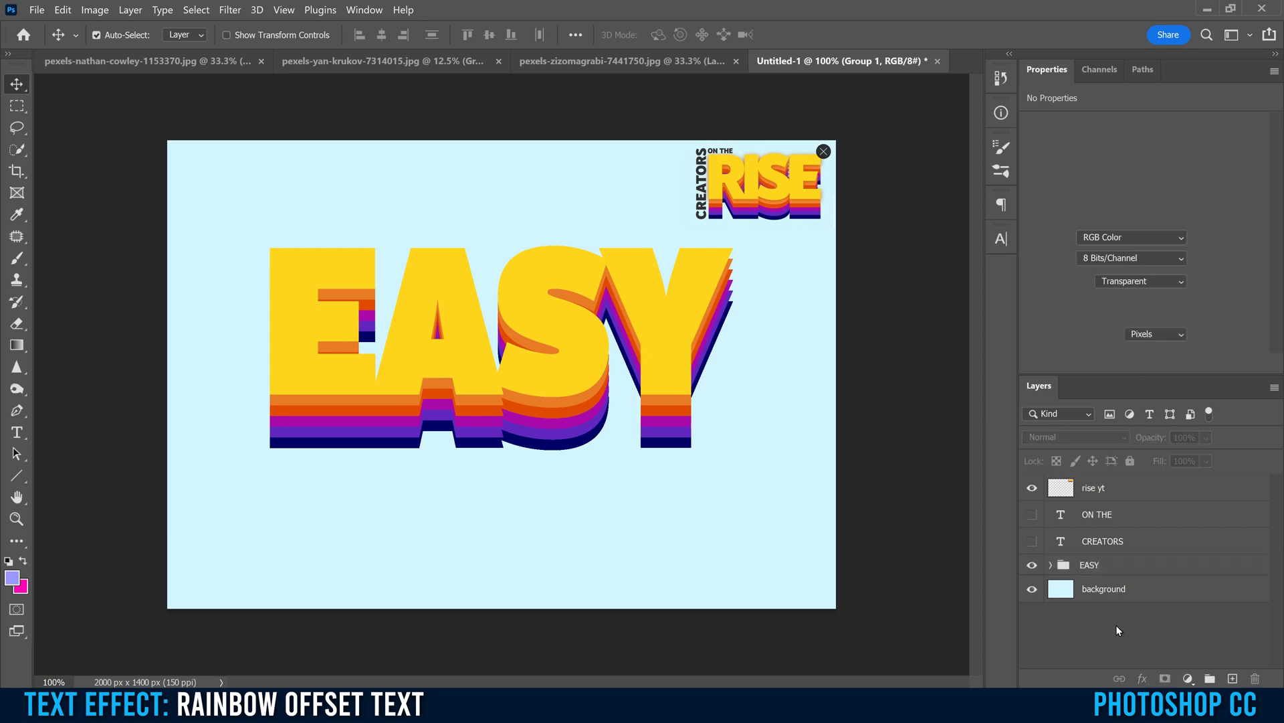
pyautogui.click(1135, 567)
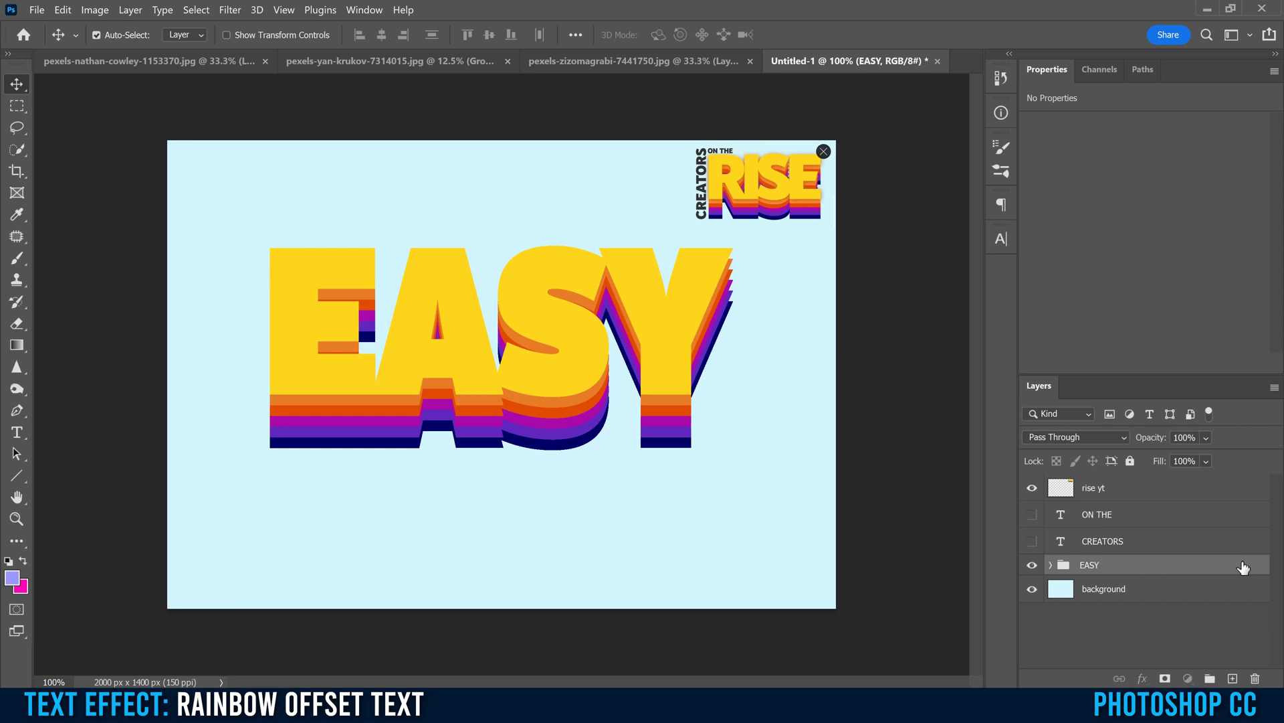
# Step: Enable a Stroke layer style on the EASY group with colour ffffff
pyautogui.doubleClick(1243, 566)
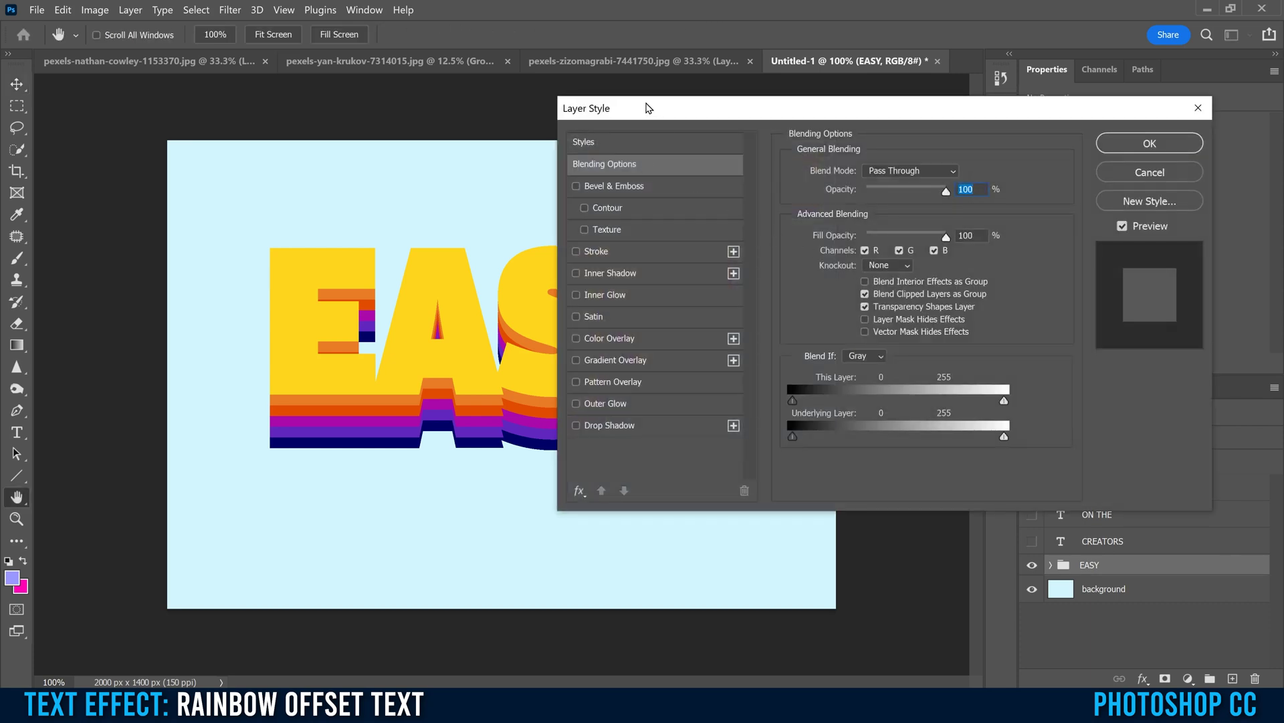
pyautogui.moveTo(648, 108); pyautogui.dragTo(771, 106)
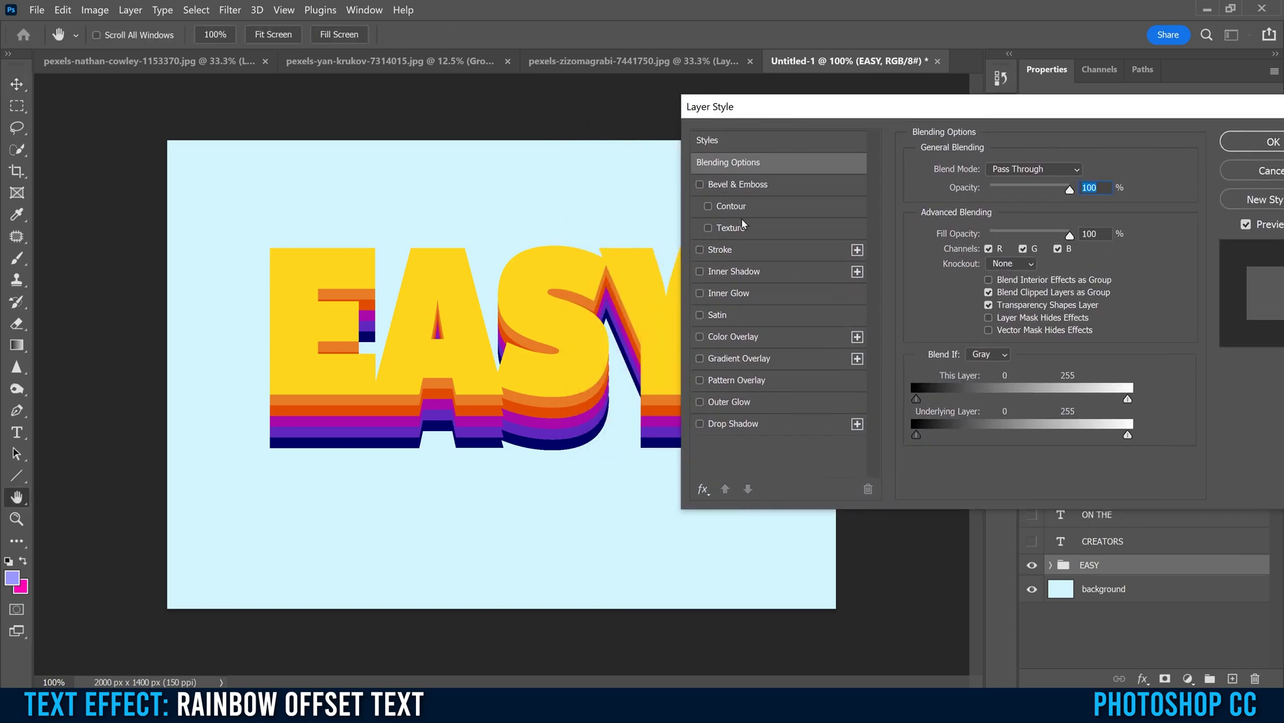
pyautogui.click(717, 247)
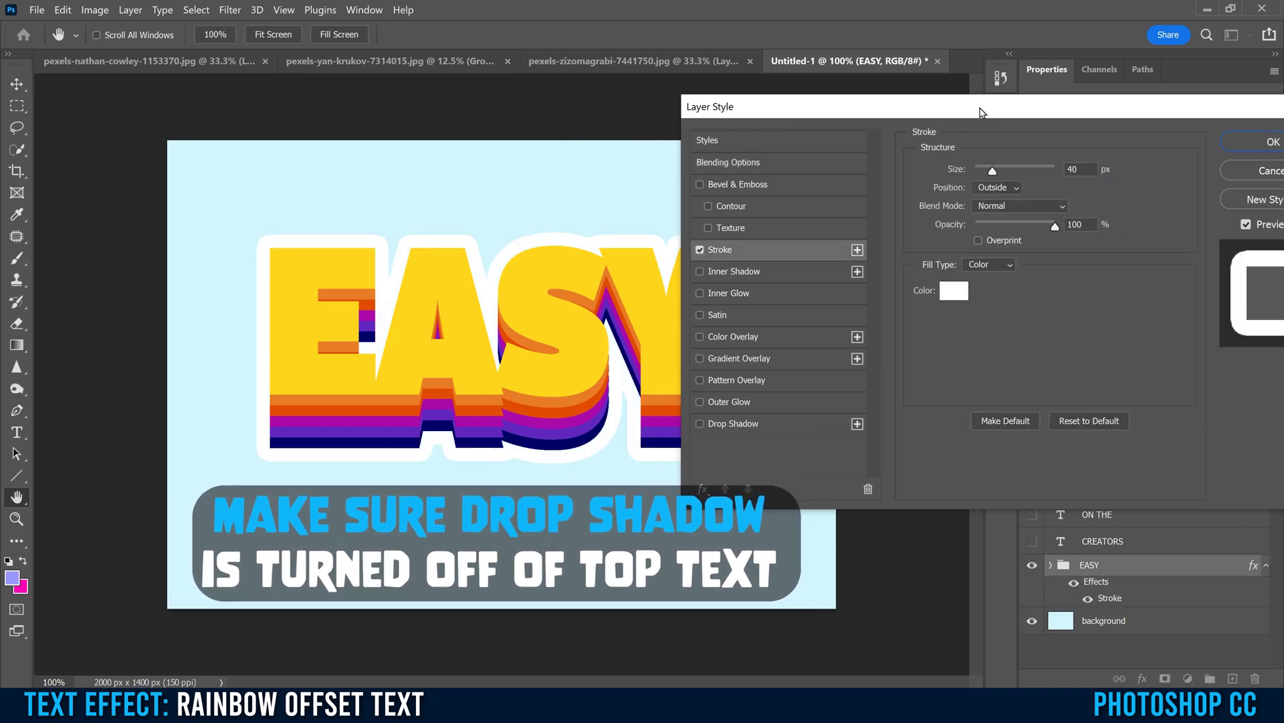
pyautogui.moveTo(977, 109); pyautogui.dragTo(1043, 98)
pyautogui.click(1015, 289)
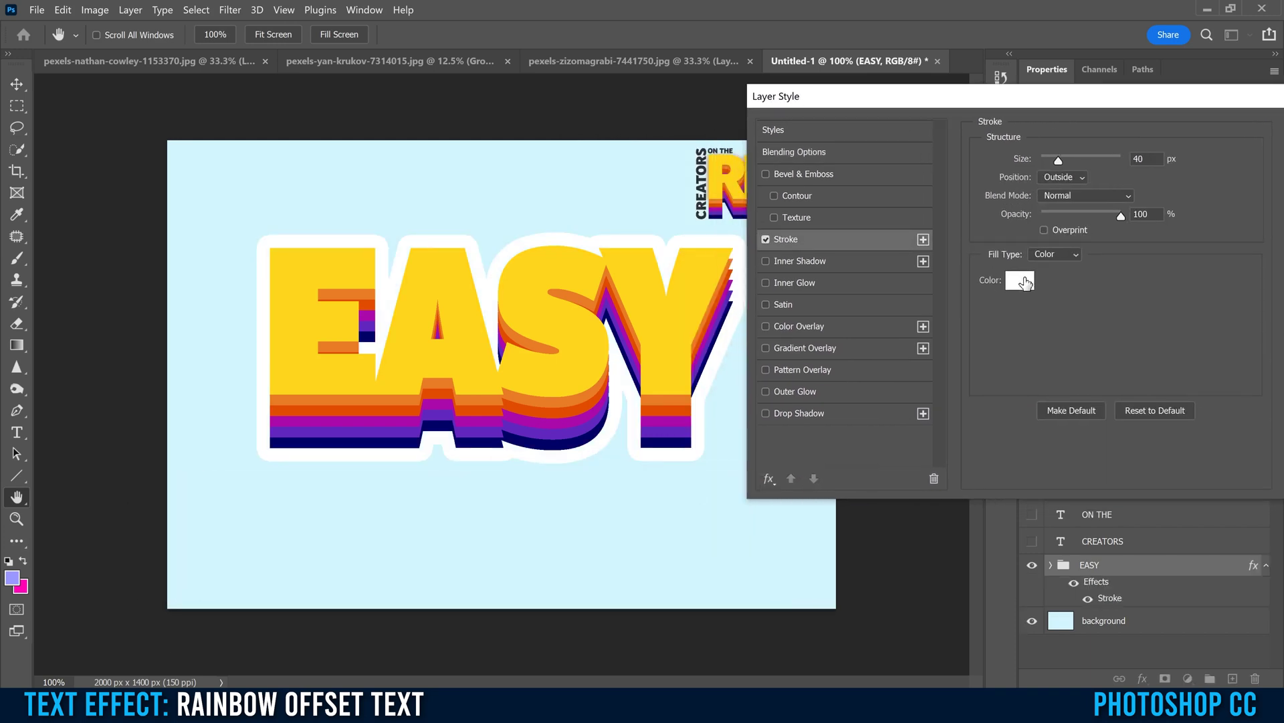
pyautogui.click(741, 295)
pyautogui.click(1063, 349)
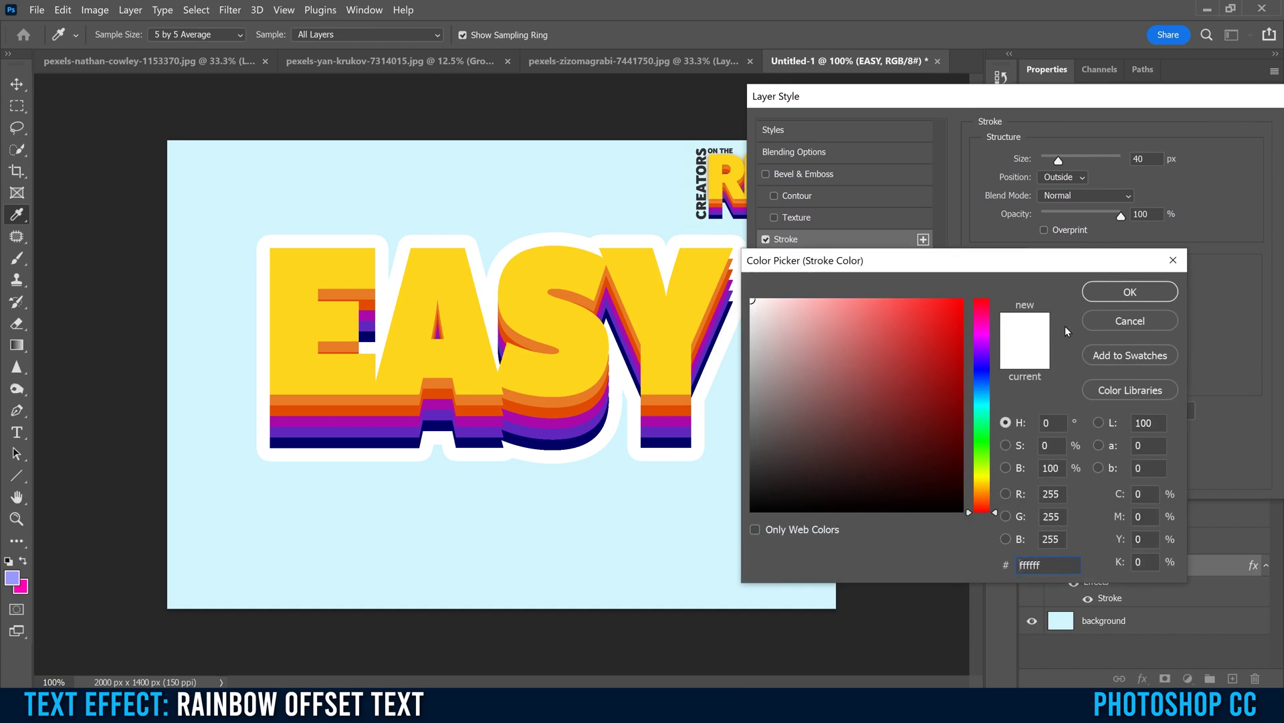
pyautogui.click(1118, 287)
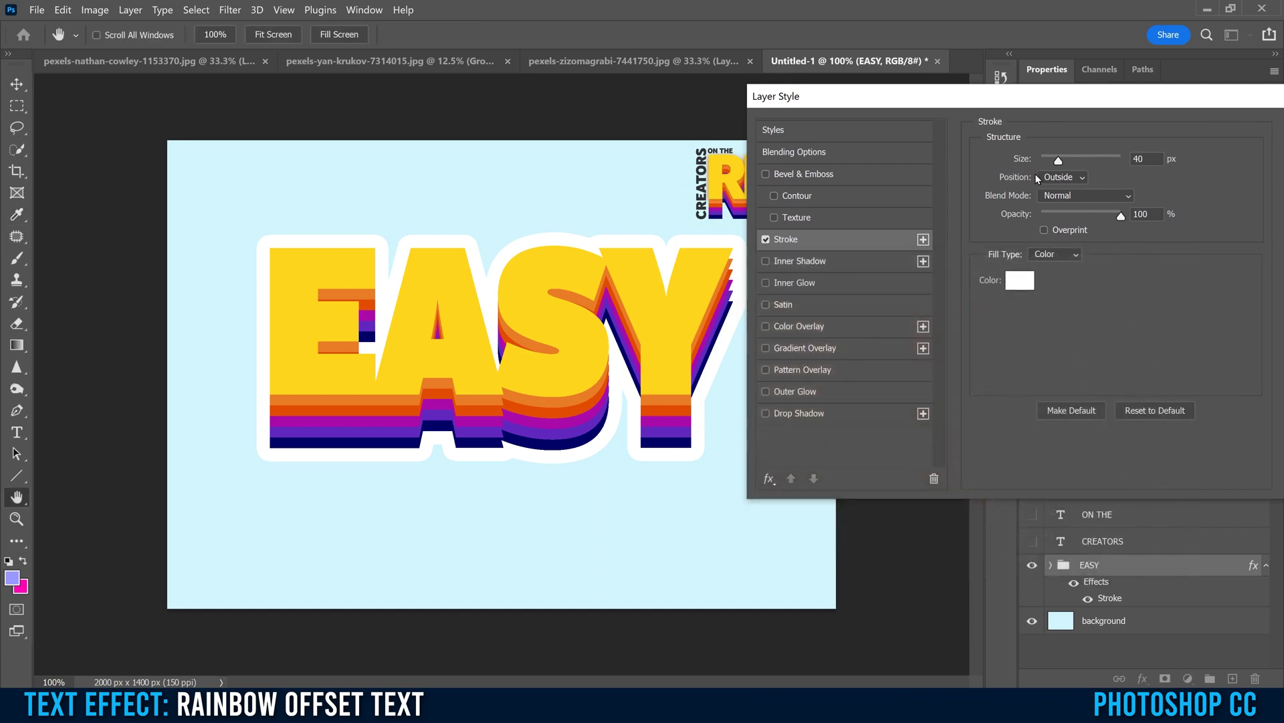
# Step: Set the stroke position to Outside and size to 49 px, then apply it
pyautogui.click(1080, 177)
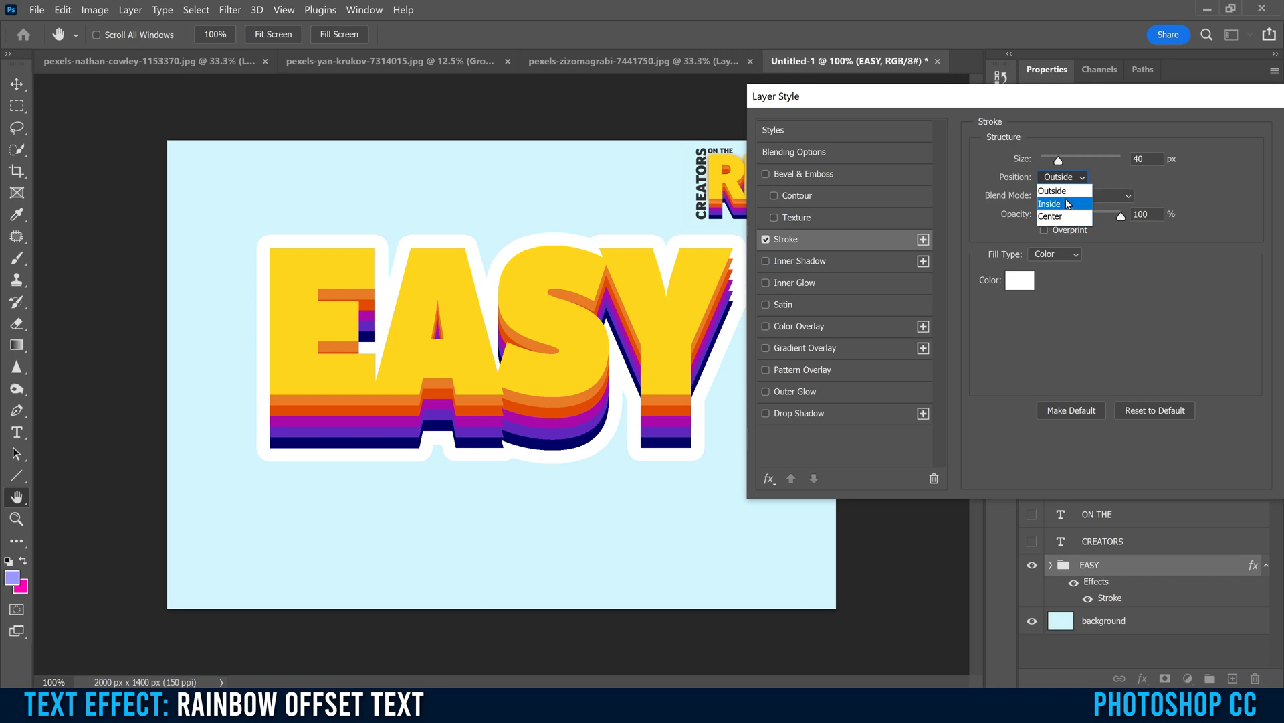
pyautogui.click(1057, 191)
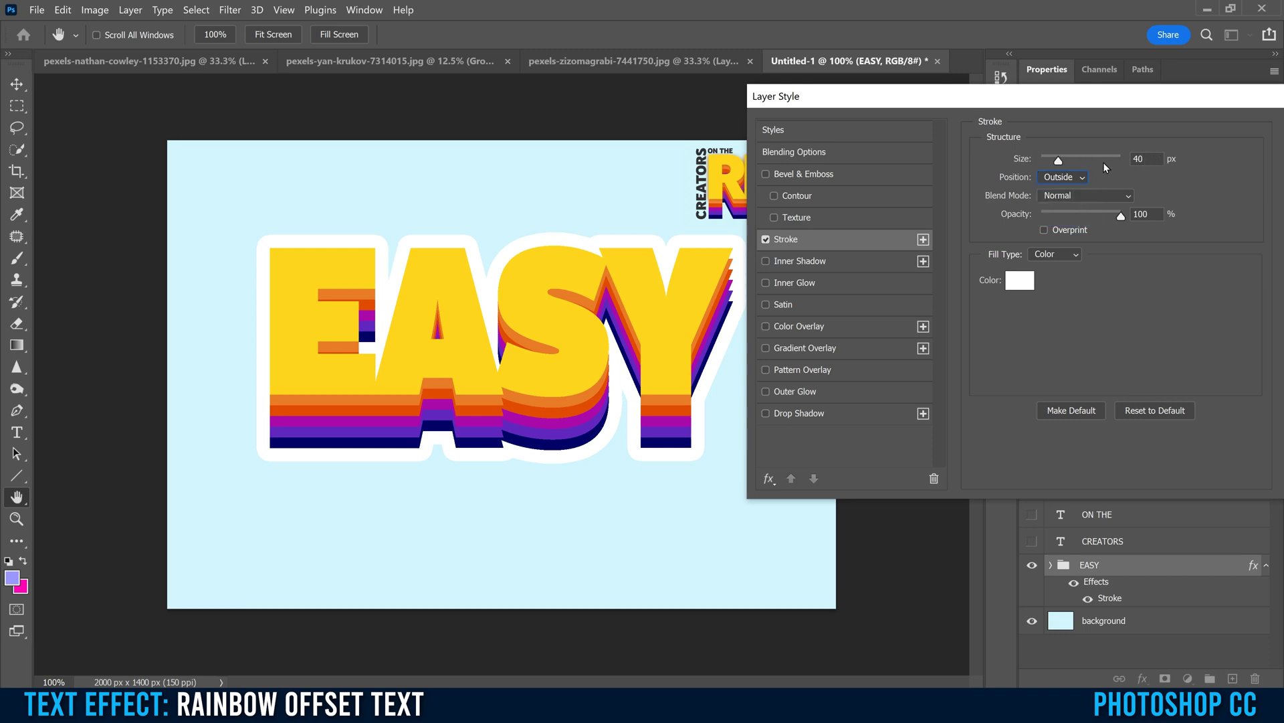
pyautogui.moveTo(1058, 159); pyautogui.dragTo(1061, 158)
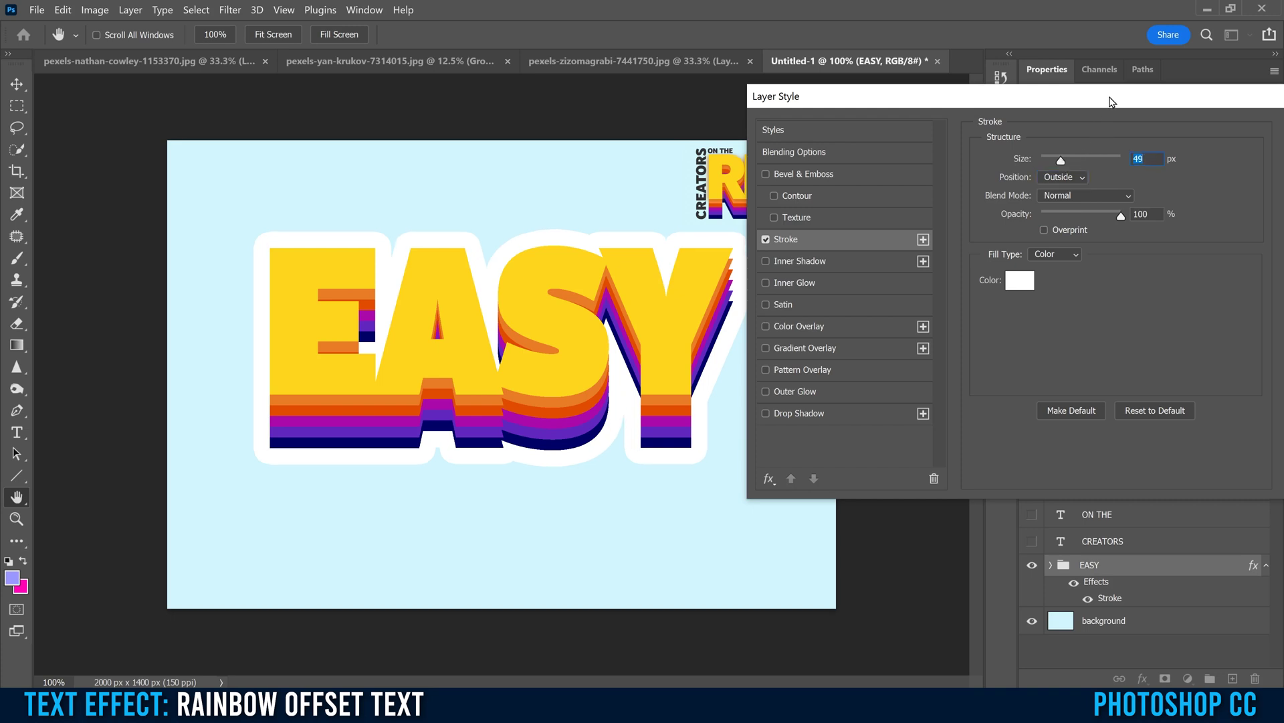
pyautogui.moveTo(1111, 99); pyautogui.dragTo(889, 101)
pyautogui.click(1089, 132)
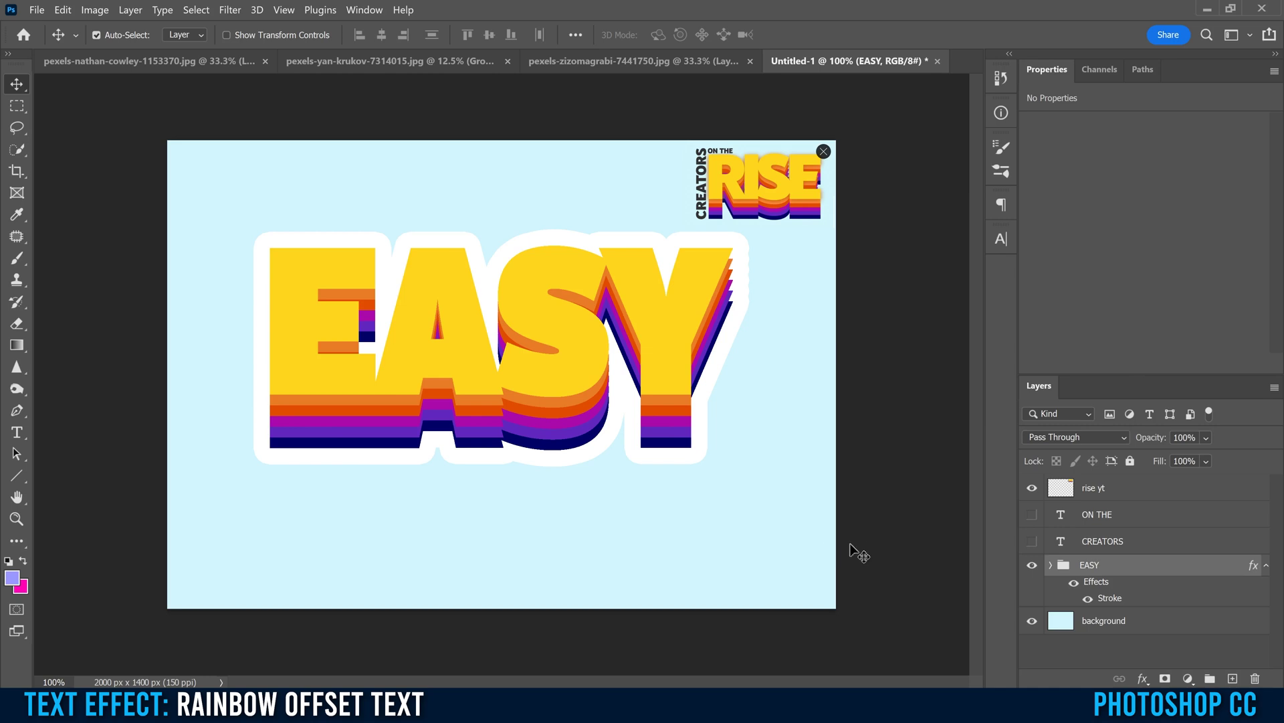
# Step: Add a Drop Shadow style to the EASY group with colour 000000
pyautogui.doubleClick(1214, 582)
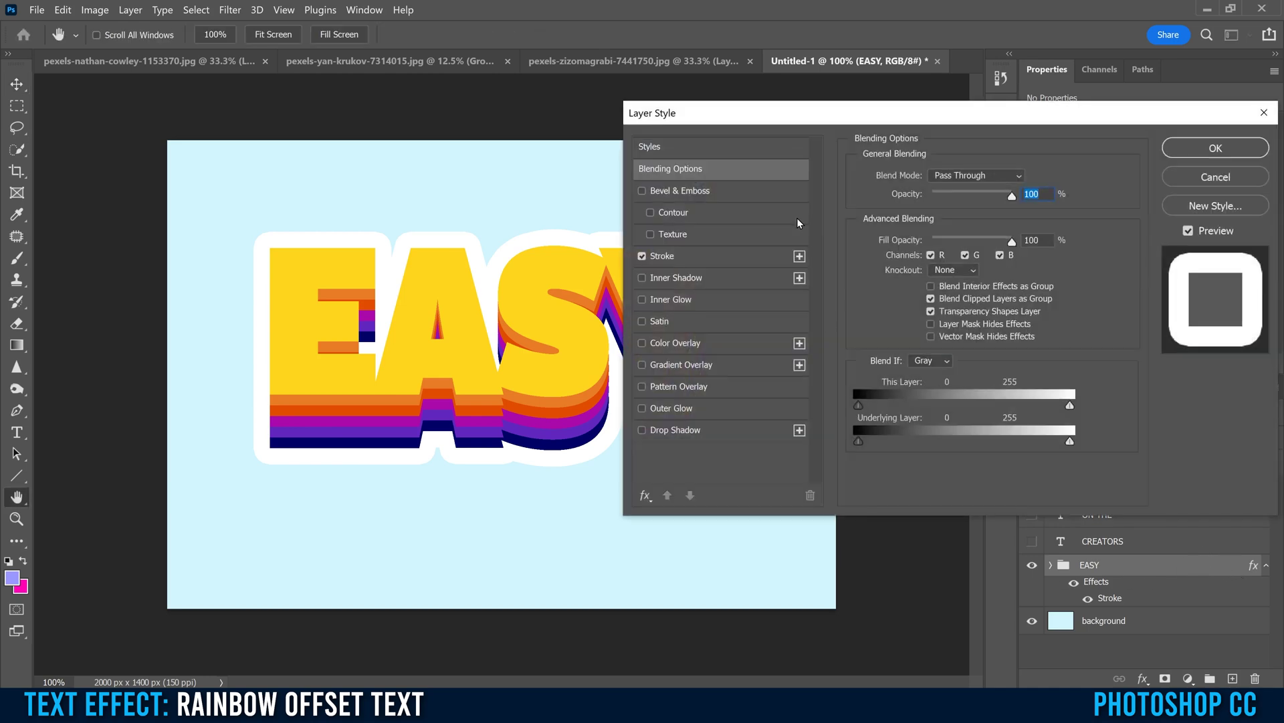
pyautogui.moveTo(745, 121); pyautogui.dragTo(832, 119)
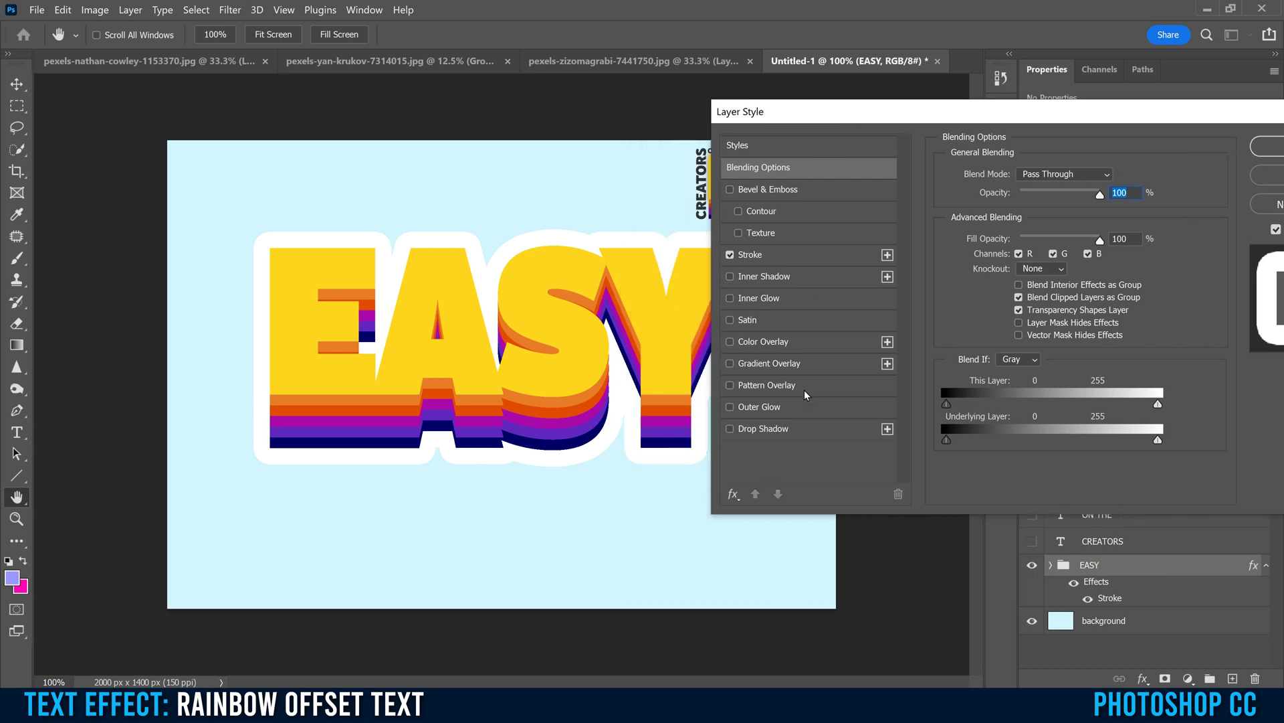
pyautogui.click(760, 429)
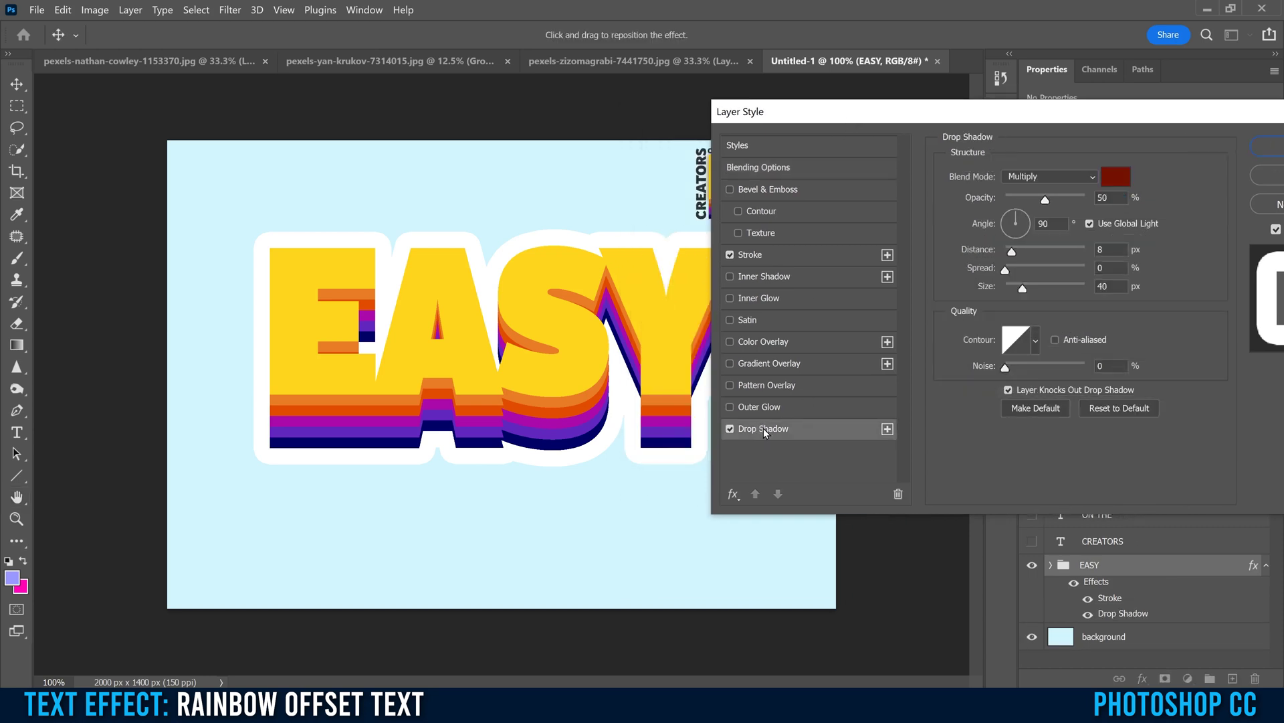
pyautogui.click(1121, 178)
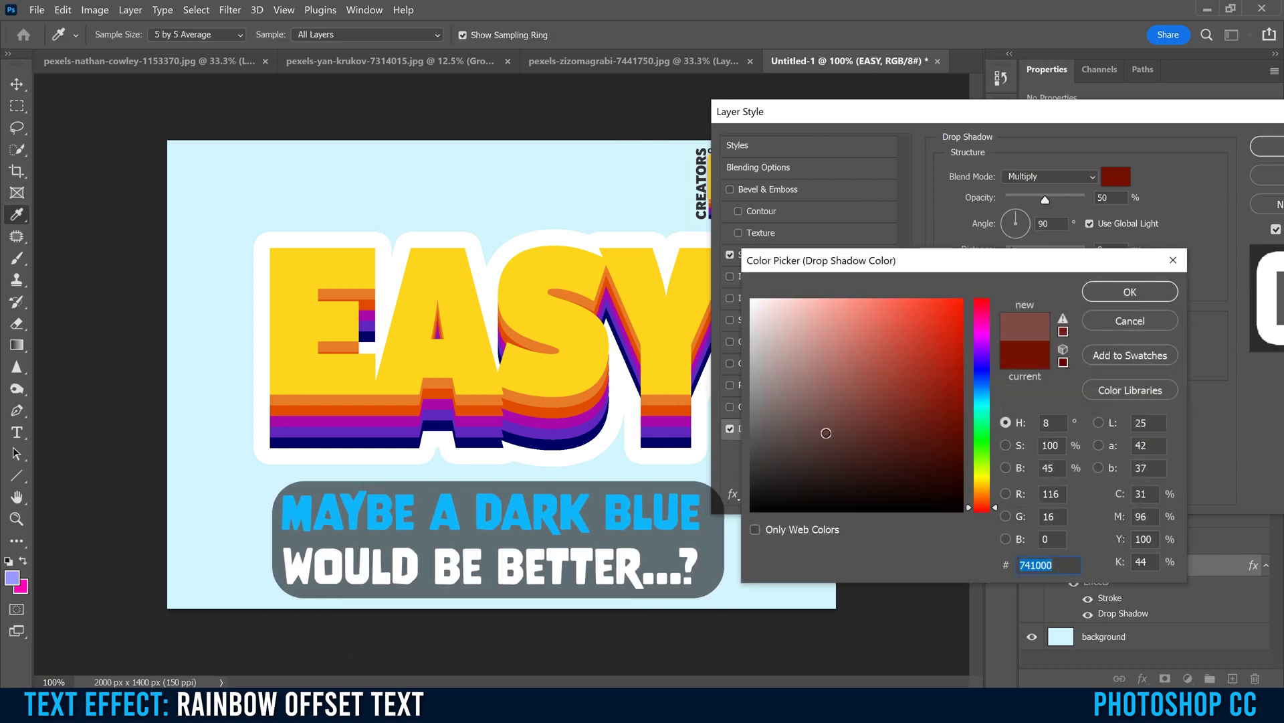
pyautogui.moveTo(825, 430); pyautogui.dragTo(752, 510)
pyautogui.click(1143, 288)
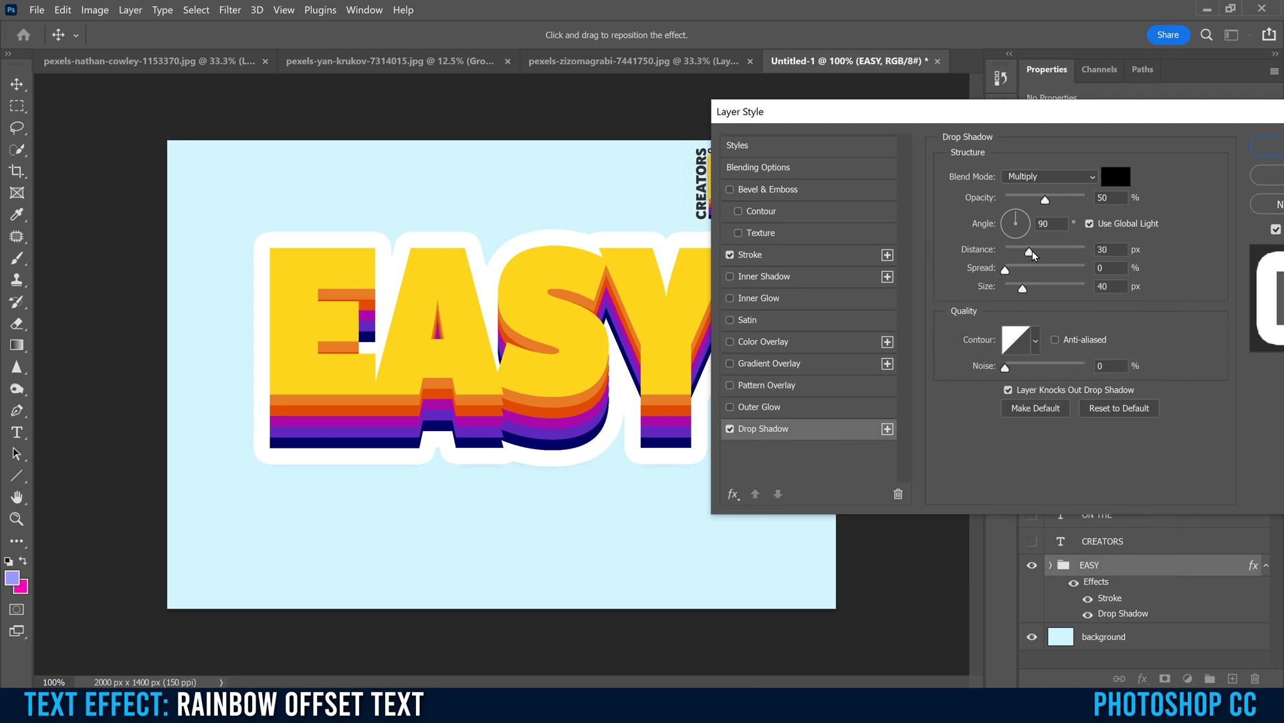
# Step: Set the drop shadow to Distance 44, Spread 25, Size 120 px and apply it
pyautogui.moveTo(1031, 253)
pyautogui.mouseDown()
pyautogui.moveTo(1055, 289)
pyautogui.moveTo(1021, 270)
pyautogui.mouseUp()
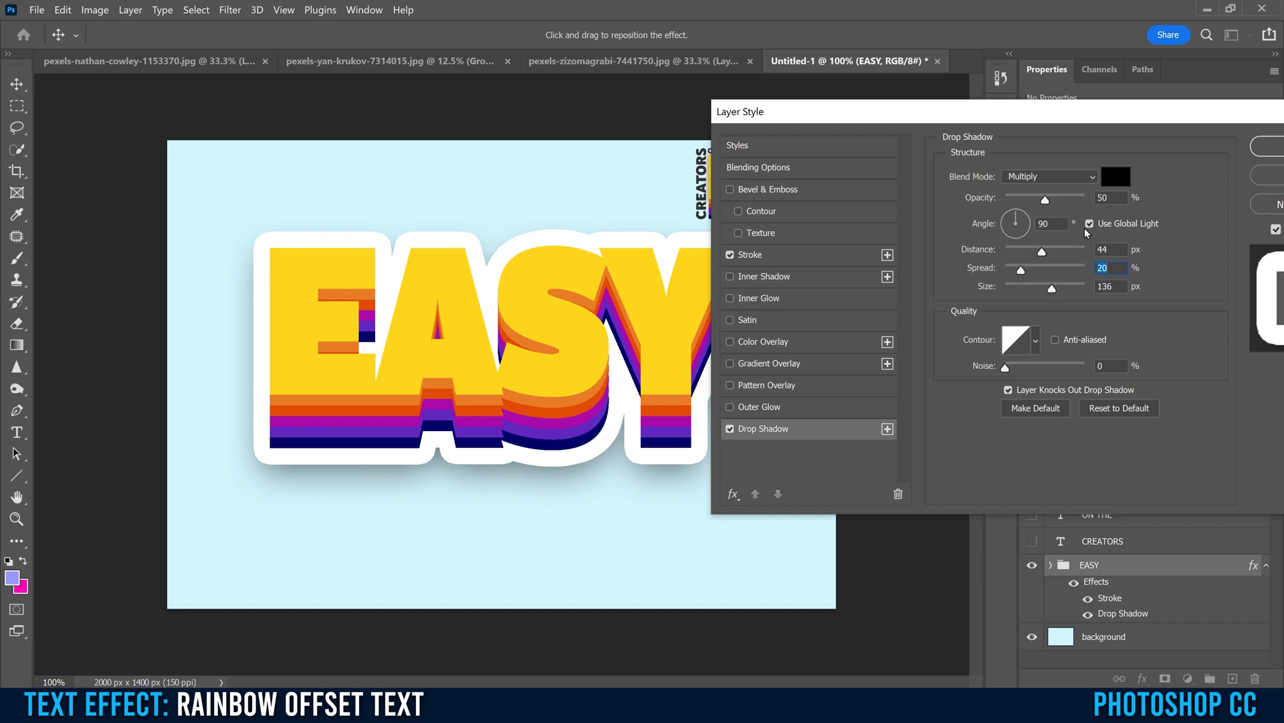
pyautogui.moveTo(1022, 271); pyautogui.dragTo(1055, 289)
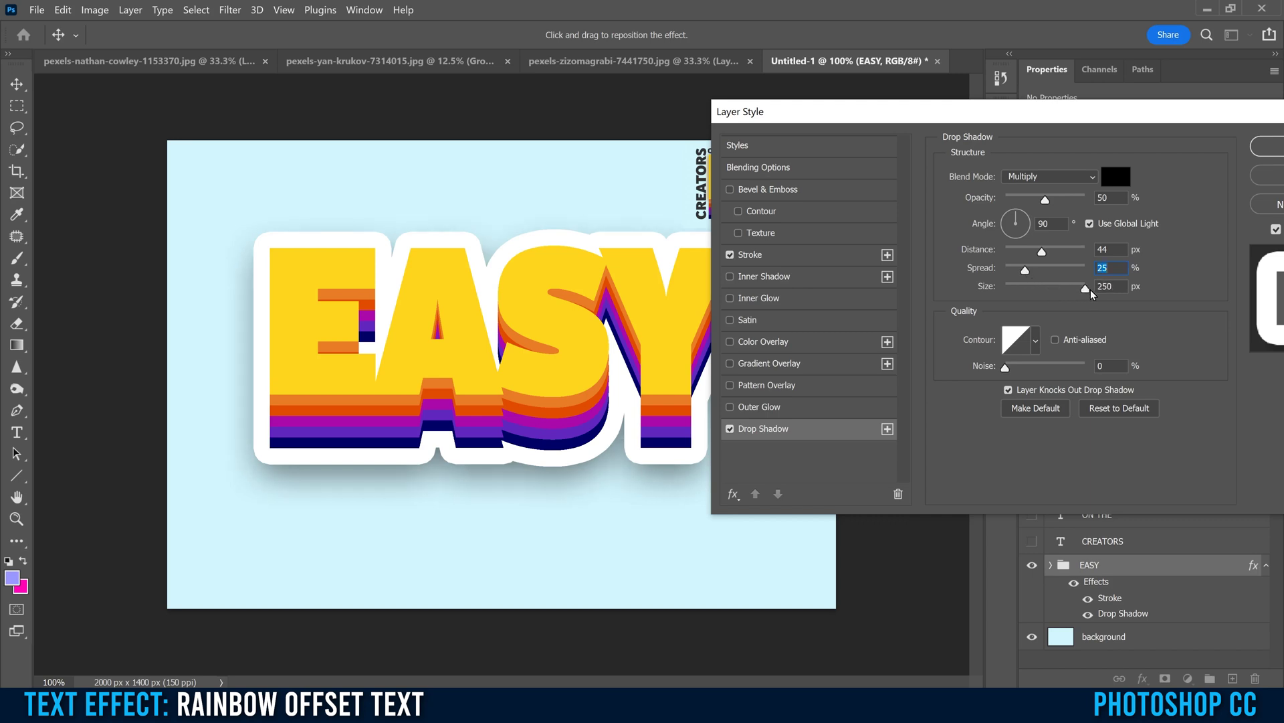
pyautogui.moveTo(1091, 289); pyautogui.dragTo(1054, 288)
pyautogui.click(1046, 287)
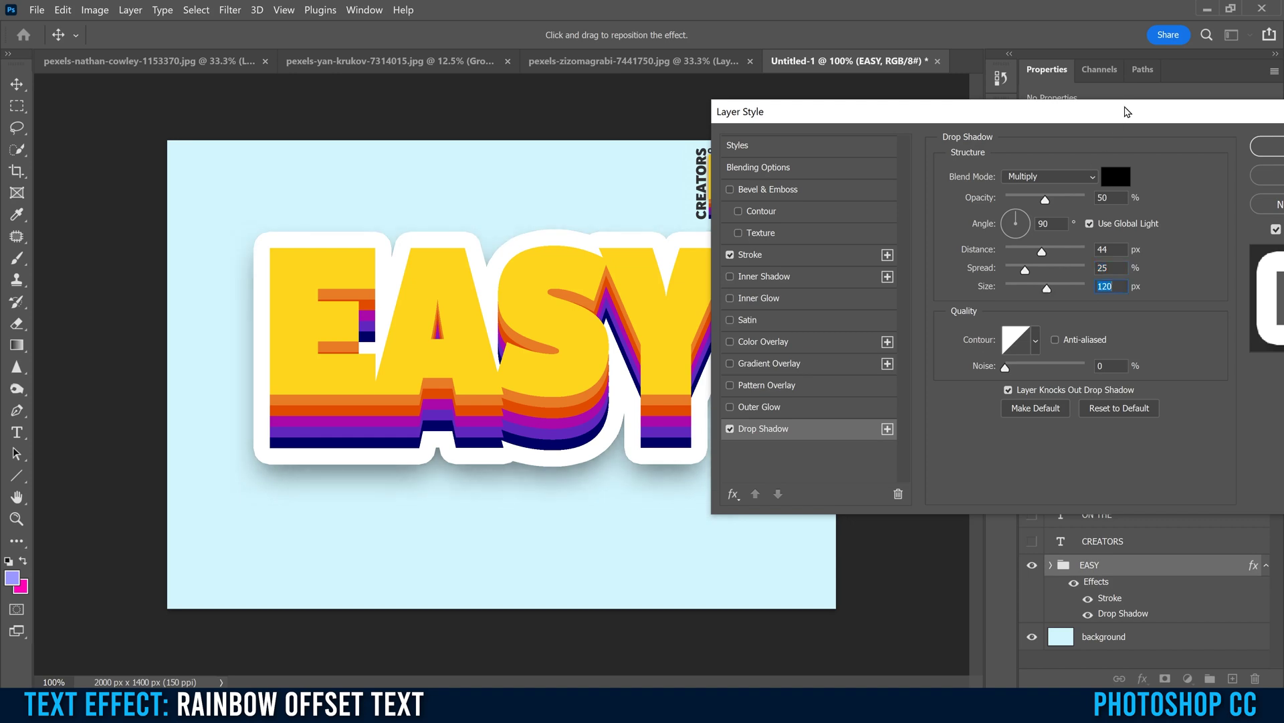
pyautogui.moveTo(1126, 114); pyautogui.dragTo(981, 115)
pyautogui.click(1135, 147)
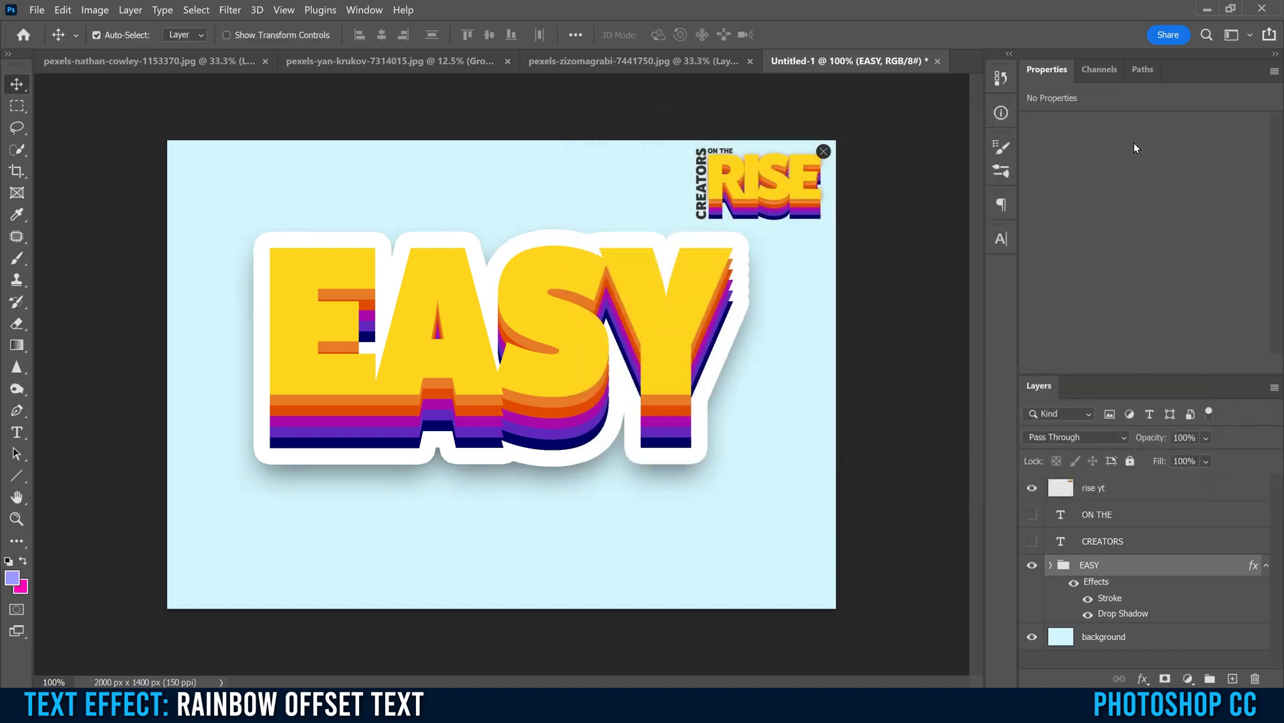
# Step: Show the CREATORS and ON THE layers, shift CREATORS left, and retype it as 'PHOTOSHOP'
pyautogui.click(1032, 542)
pyautogui.click(1031, 515)
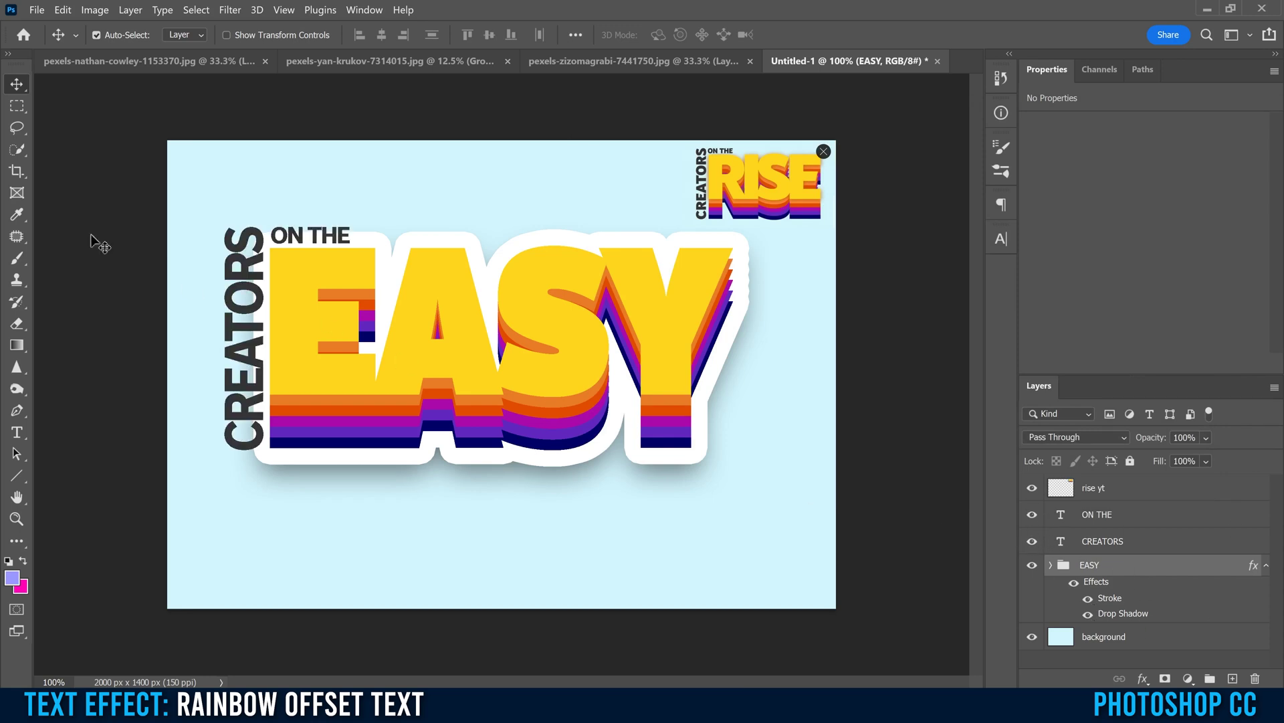
pyautogui.moveTo(243, 375); pyautogui.dragTo(221, 375)
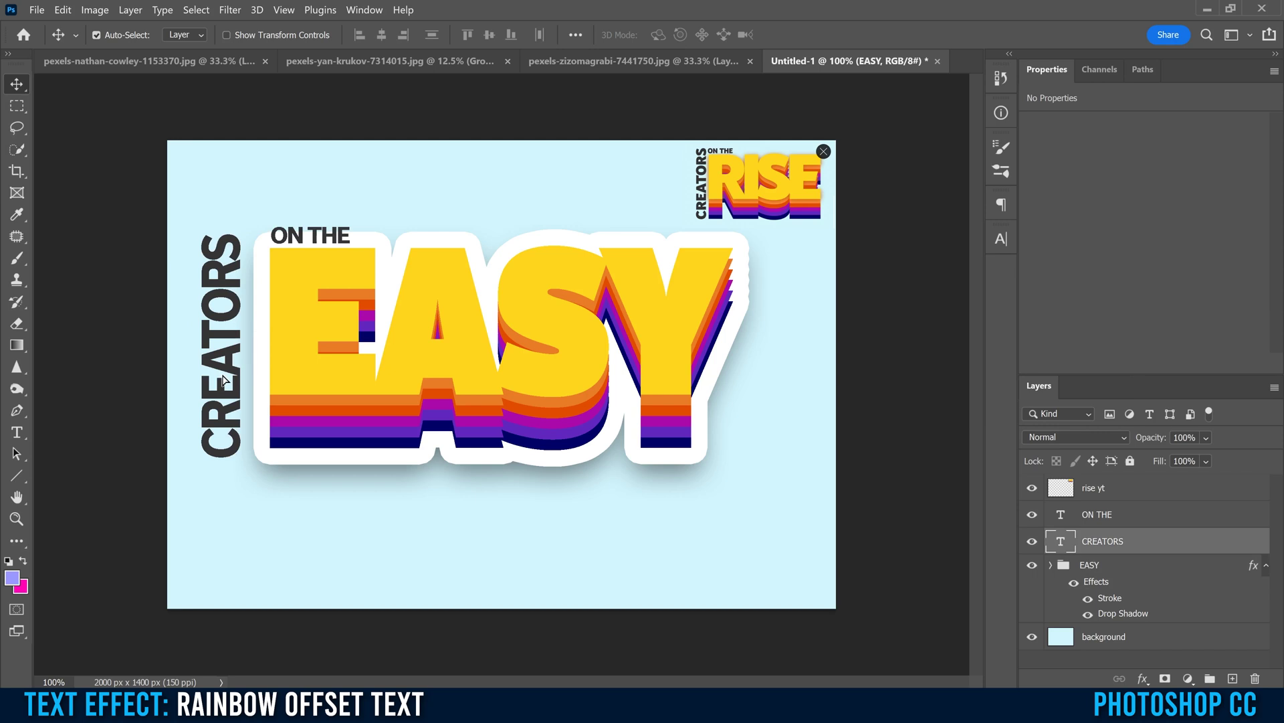
pyautogui.press('Return')
pyautogui.write('PHOTOSHOP')
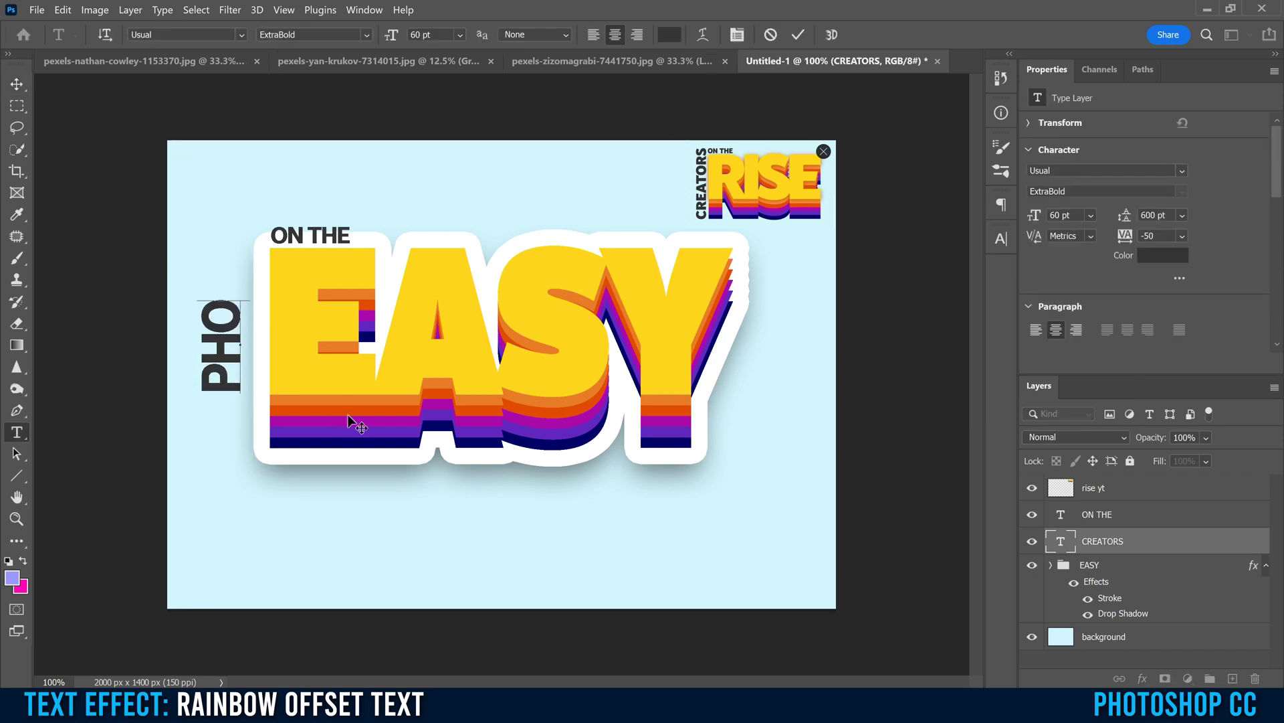
# Step: Retype ON THE as 'TEXT EFFECT', nudge it above EASY, and hide the RISE logo
pyautogui.doubleClick(334, 237)
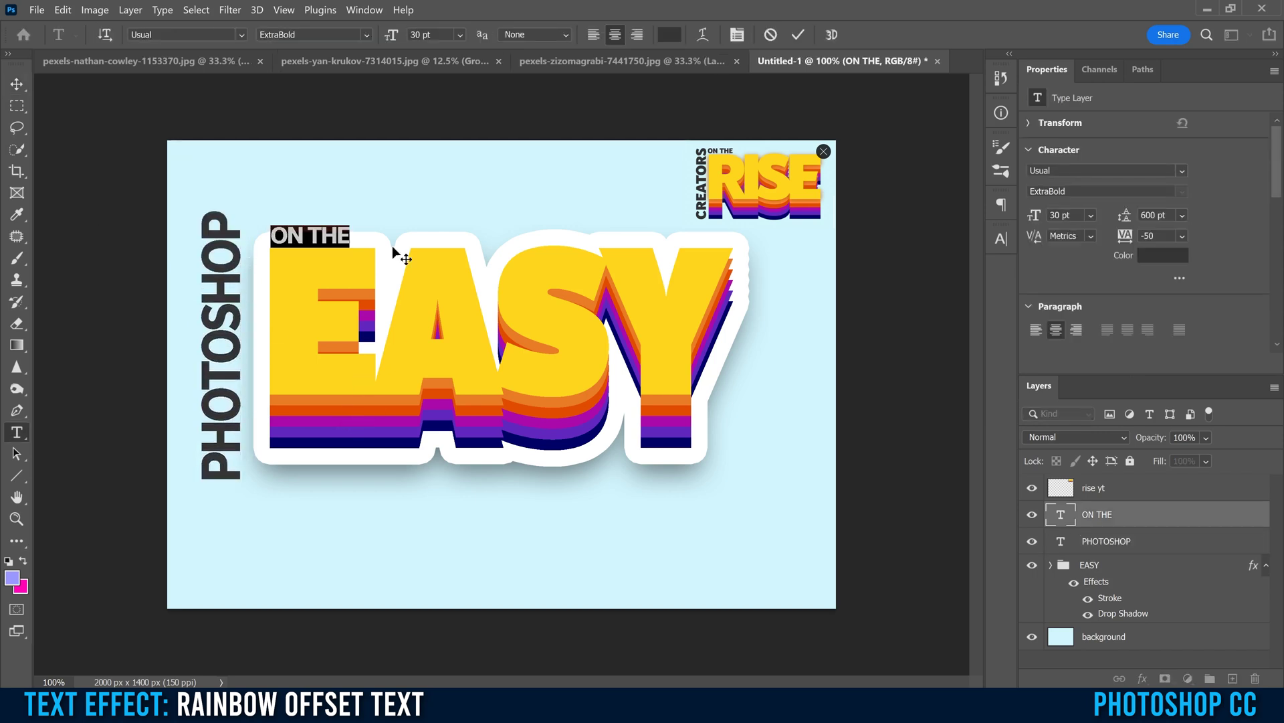
pyautogui.write('TEXT')
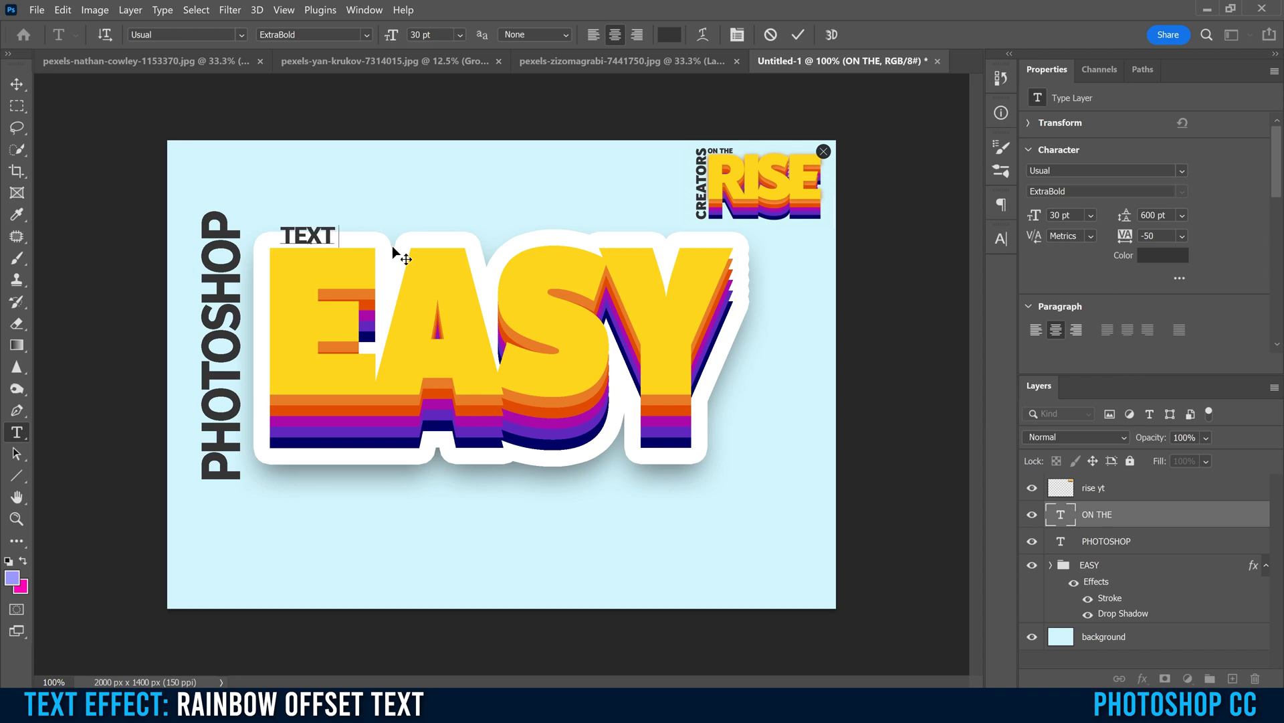
pyautogui.write(' EFFECT')
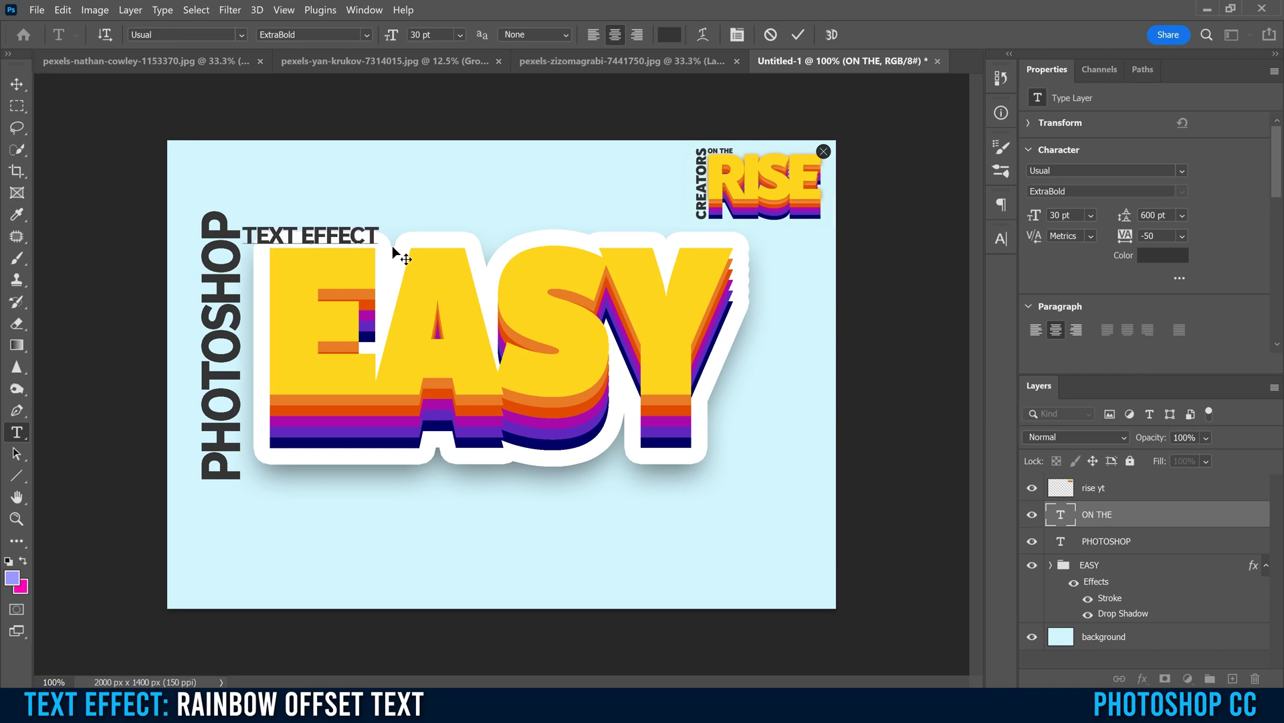
pyautogui.click(17, 86)
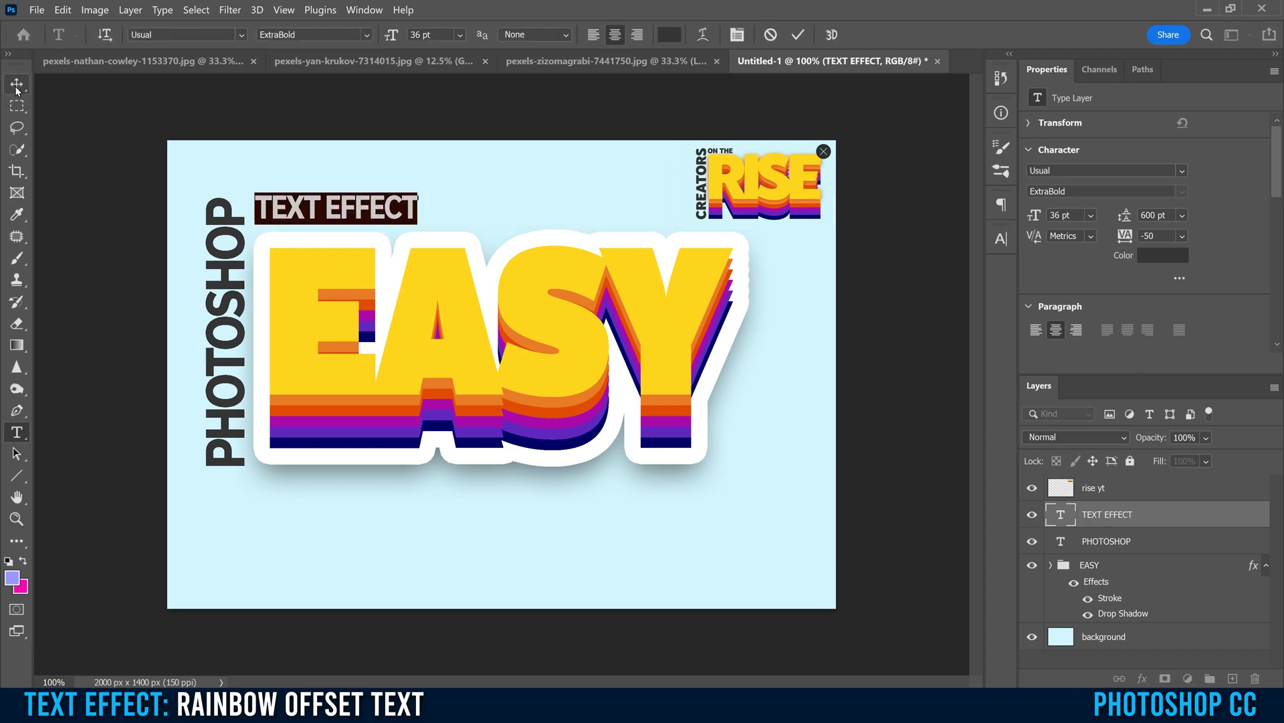
pyautogui.click(17, 86)
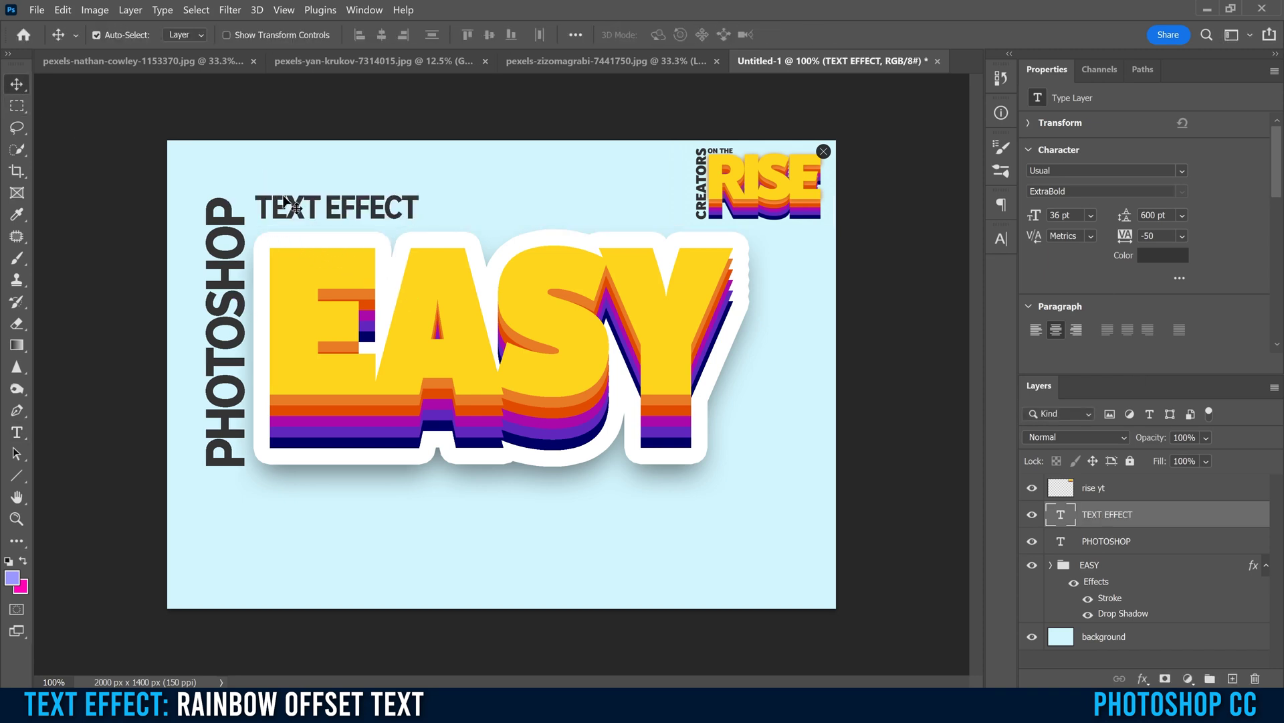
pyautogui.moveTo(294, 207); pyautogui.dragTo(297, 213)
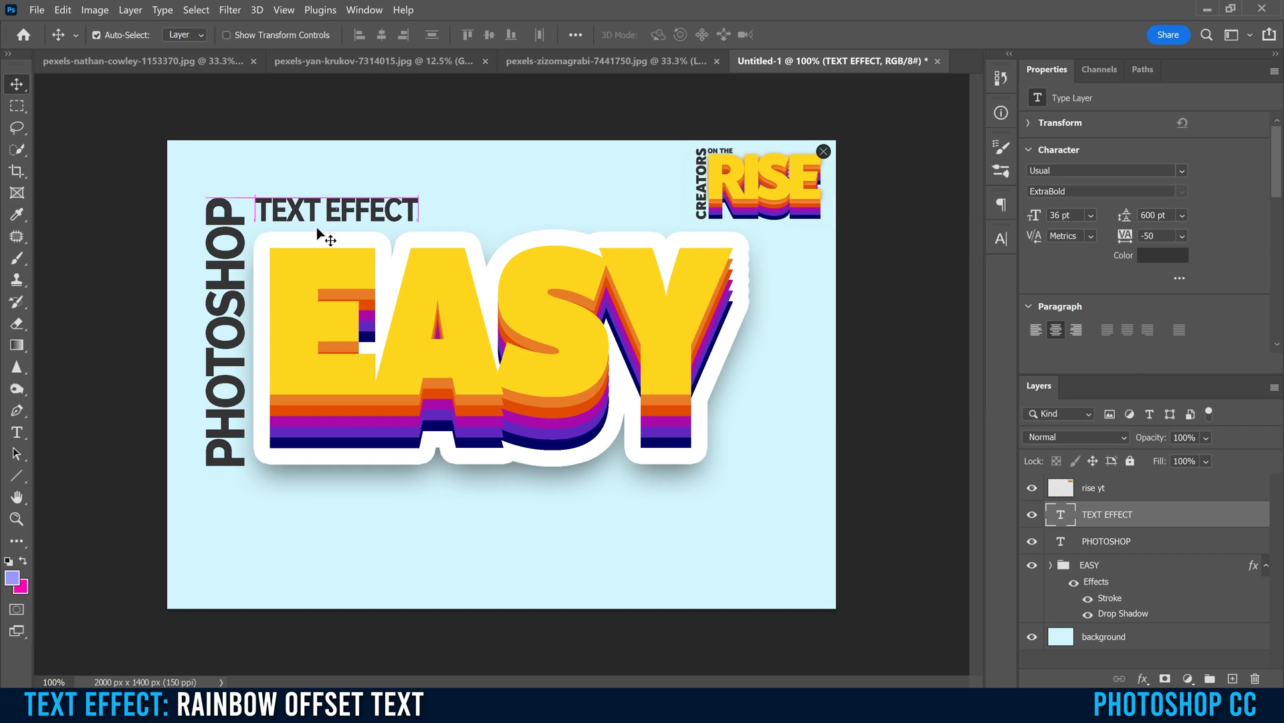
pyautogui.click(705, 567)
pyautogui.click(1032, 487)
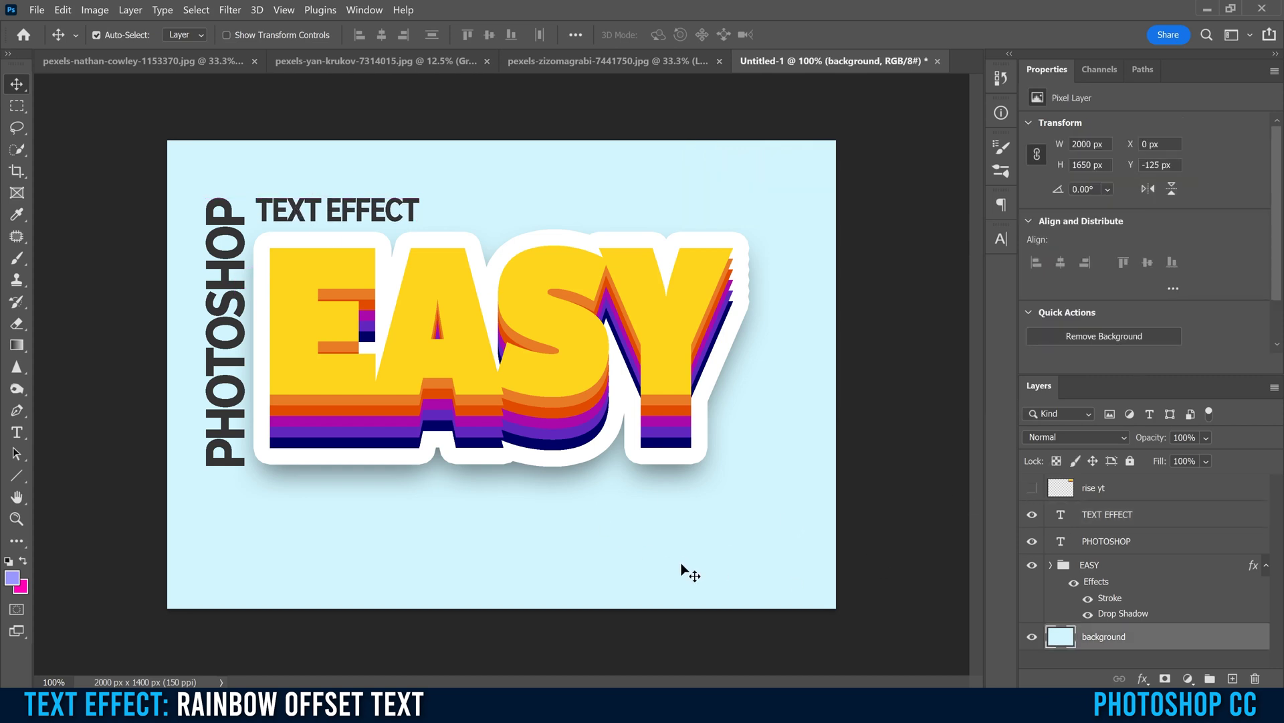